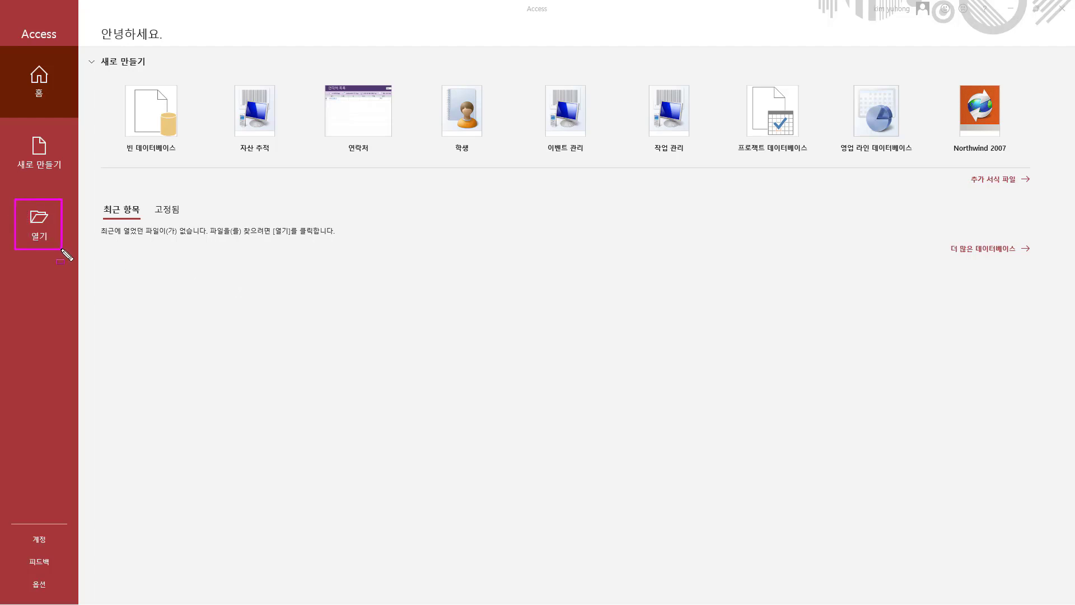
Open the database 01테이블완성.accdb from the folder C:\길벗컴활1급총정리\액세스\기능
{"action": "left_click", "coordinate": [40, 229]}
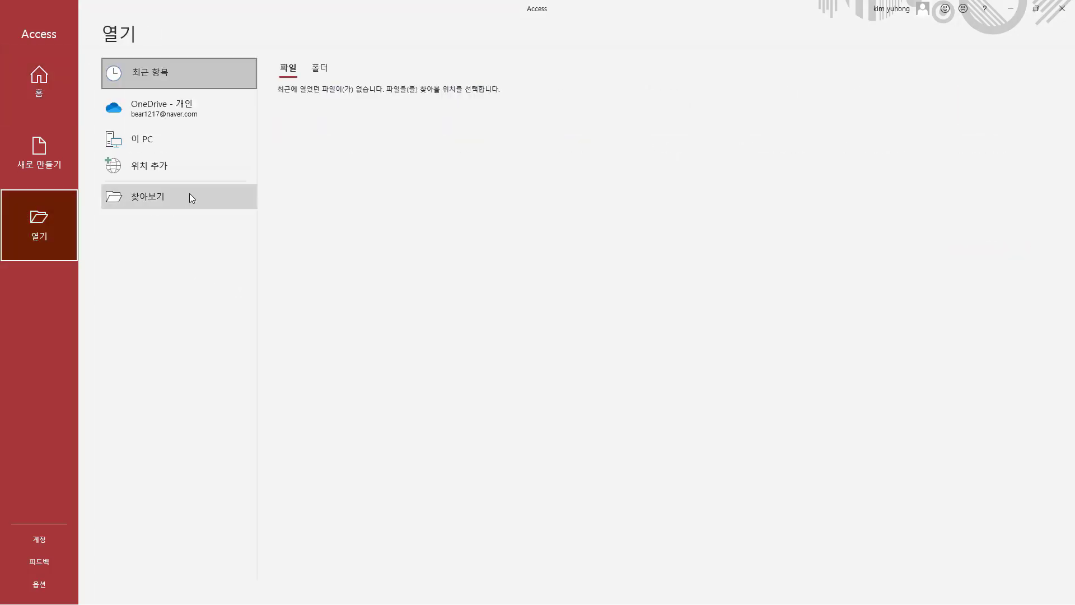
{"action": "left_click_drag", "start_coordinate": [105, 185], "coordinate": [184, 206]}
{"action": "key", "text": "Escape"}
{"action": "left_click", "coordinate": [154, 201]}
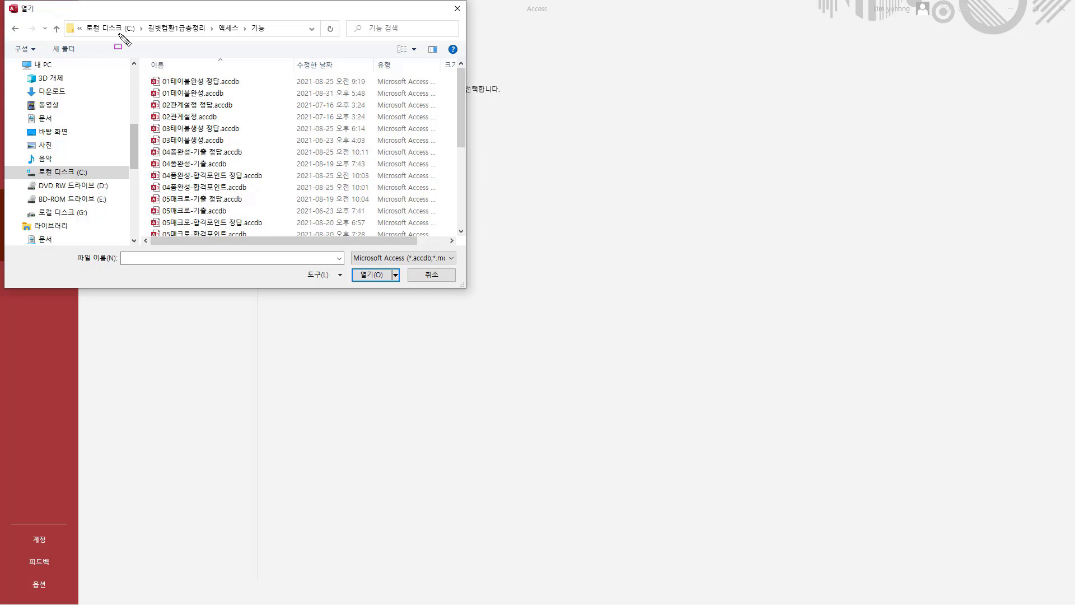
{"action": "left_click_drag", "start_coordinate": [121, 35], "coordinate": [269, 37]}
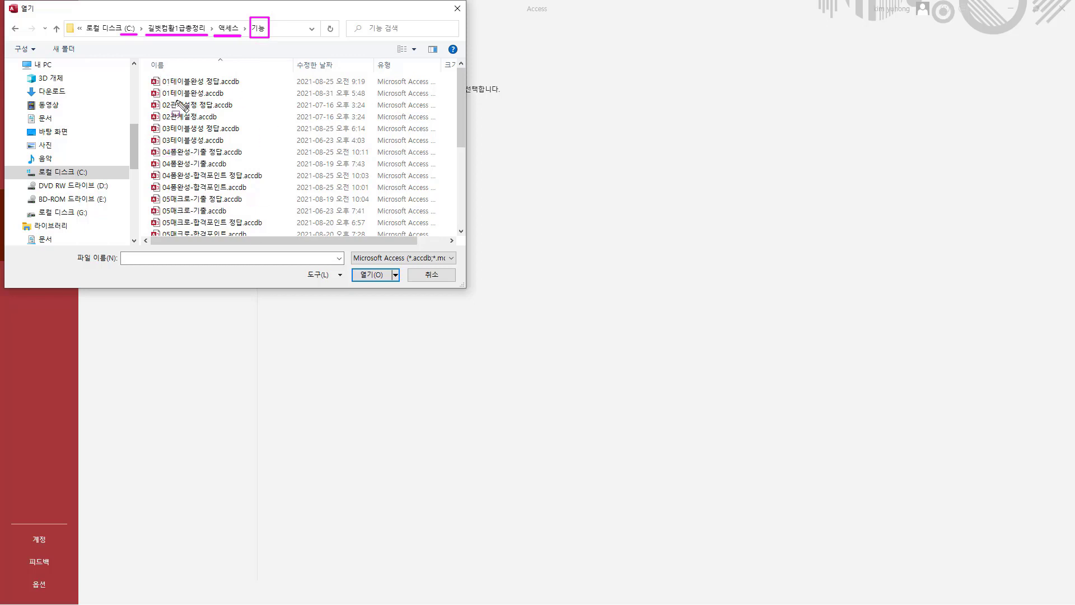
{"action": "left_click_drag", "start_coordinate": [159, 87], "coordinate": [240, 100]}
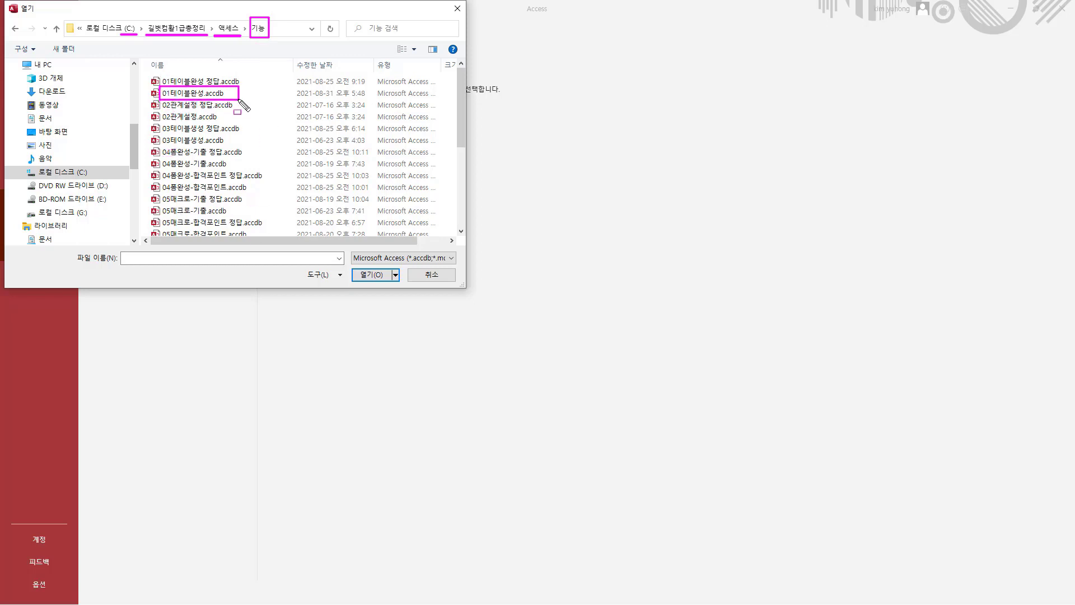
{"action": "key", "text": "Escape"}
{"action": "left_click", "coordinate": [187, 95]}
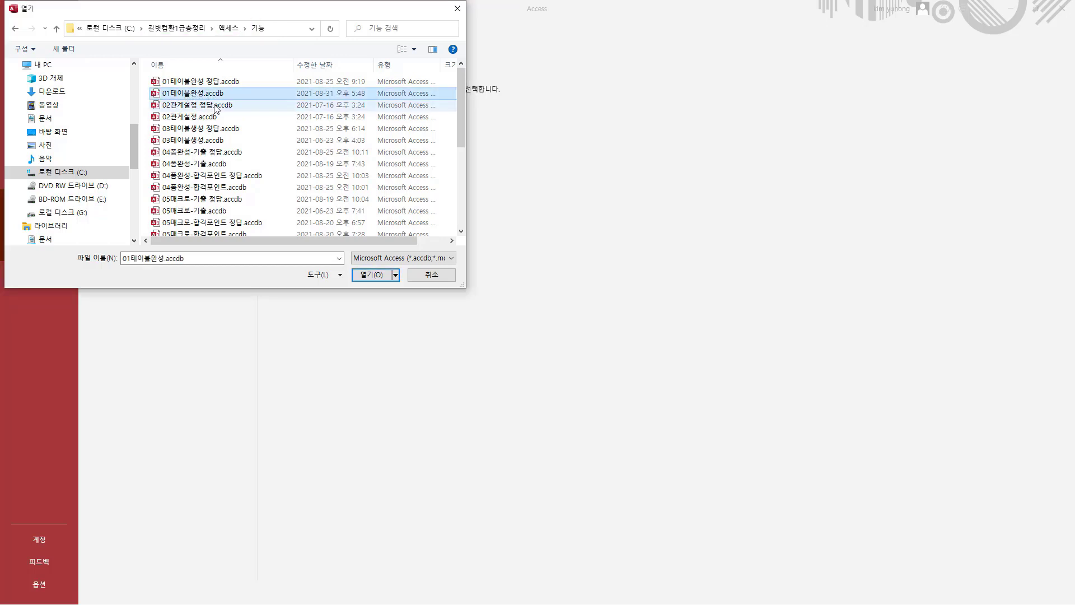
{"action": "left_click", "coordinate": [369, 276]}
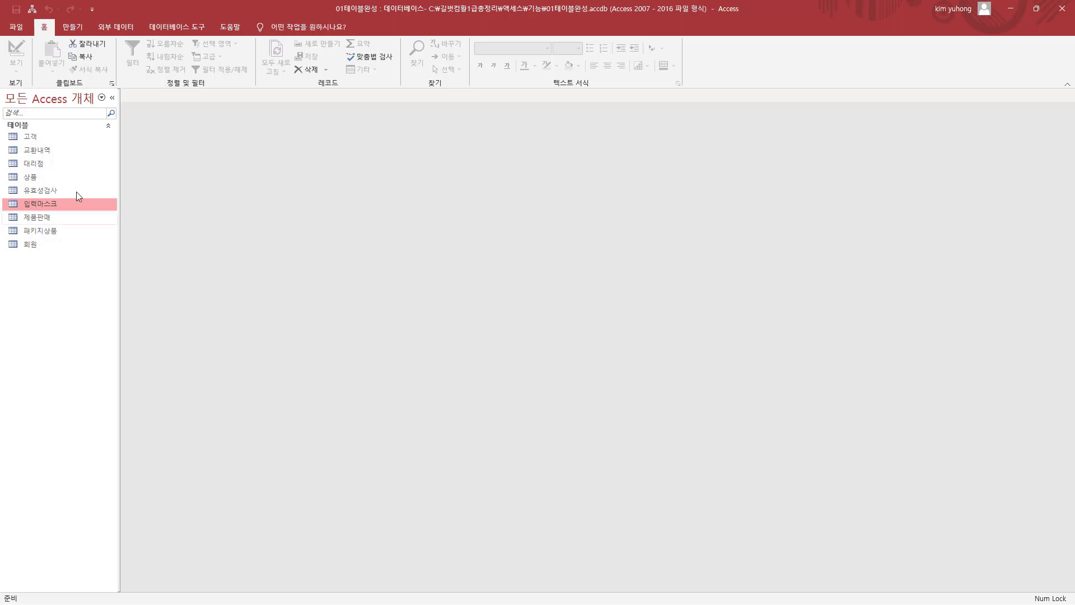
Open the 유효성검사 table in Design view
{"action": "key", "text": "ctrl+2"}
{"action": "left_click_drag", "start_coordinate": [3, 120], "coordinate": [89, 261]}
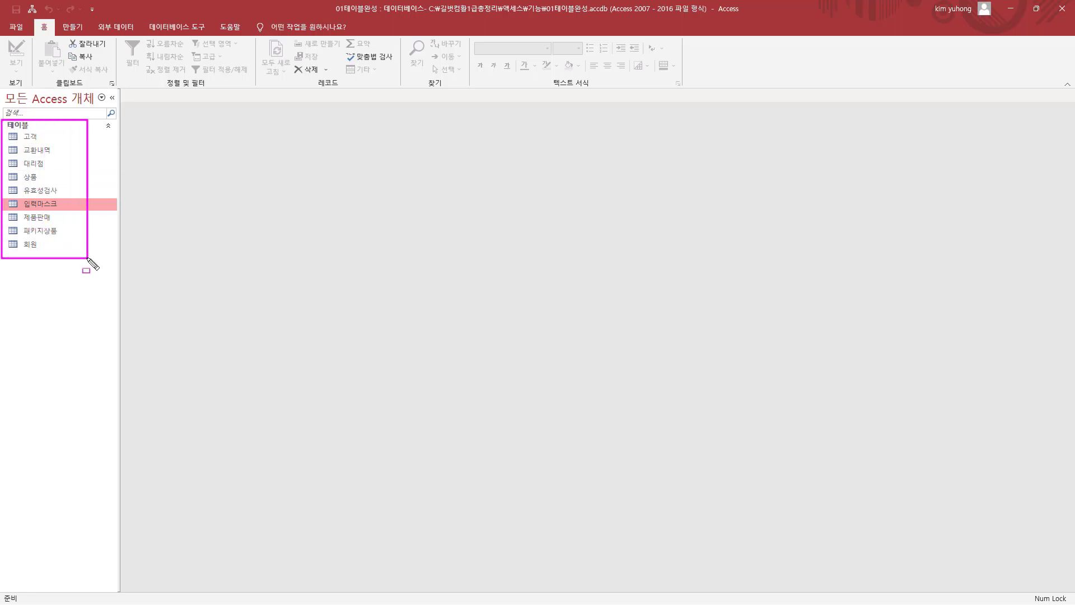
{"action": "key", "text": "Escape"}
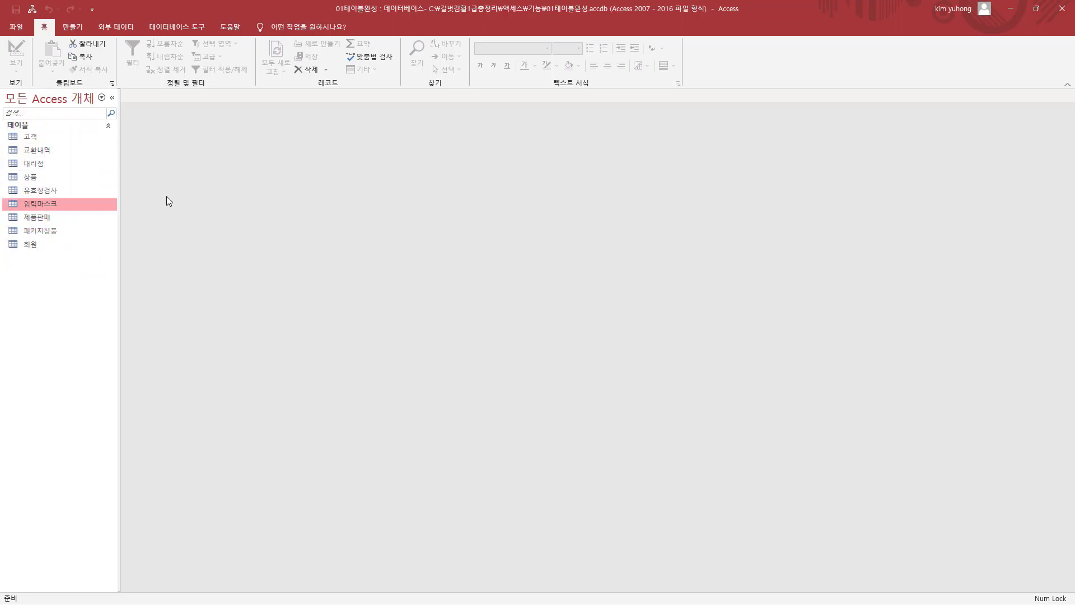
{"action": "left_click", "coordinate": [49, 191]}
{"action": "key", "text": "ctrl+2"}
{"action": "left_click_drag", "start_coordinate": [18, 198], "coordinate": [73, 197]}
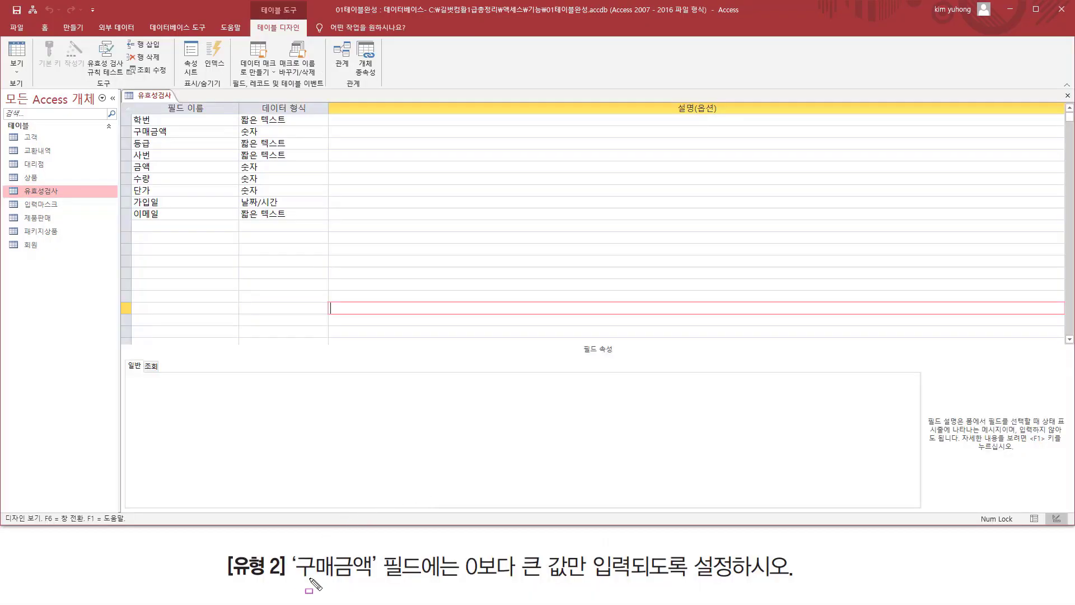
Set the validation rule (유효성 검사 규칙) of the 구매금액 field to >0
{"action": "left_click_drag", "start_coordinate": [294, 579], "coordinate": [371, 579]}
{"action": "mouse_move", "coordinate": [467, 549]}
{"action": "left_mouse_down"}
{"action": "mouse_move", "coordinate": [485, 582]}
{"action": "mouse_move", "coordinate": [644, 584]}
{"action": "mouse_move", "coordinate": [631, 584]}
{"action": "left_mouse_up"}
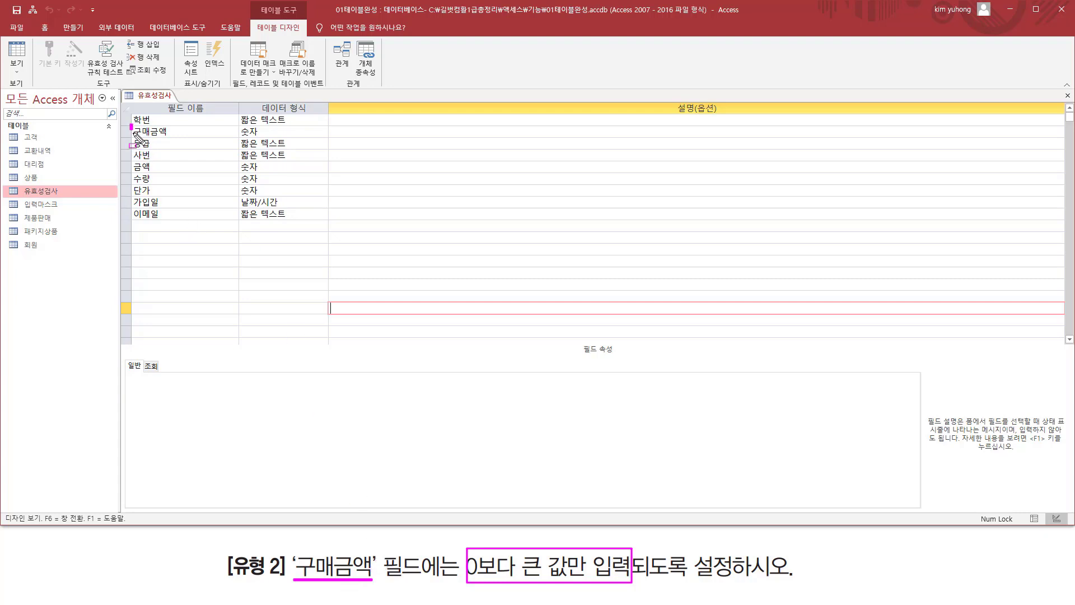
{"action": "left_click_drag", "start_coordinate": [131, 125], "coordinate": [183, 138]}
{"action": "key", "text": "Escape"}
{"action": "left_click", "coordinate": [182, 130]}
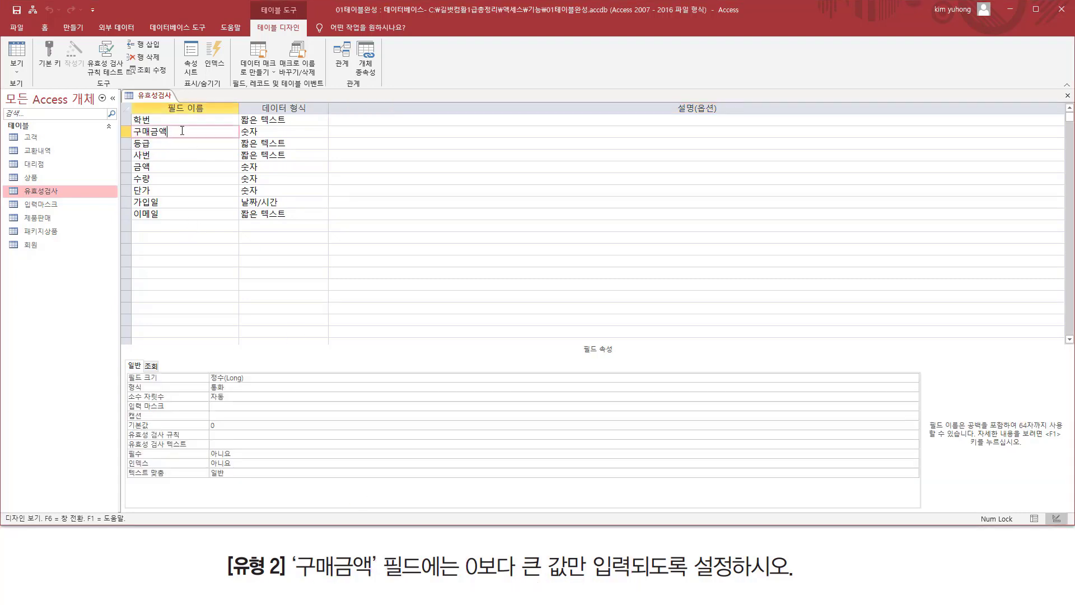
{"action": "key", "text": "ctrl+2"}
{"action": "mouse_move", "coordinate": [130, 428]}
{"action": "left_mouse_down"}
{"action": "mouse_move", "coordinate": [132, 439]}
{"action": "mouse_move", "coordinate": [293, 439]}
{"action": "left_mouse_up"}
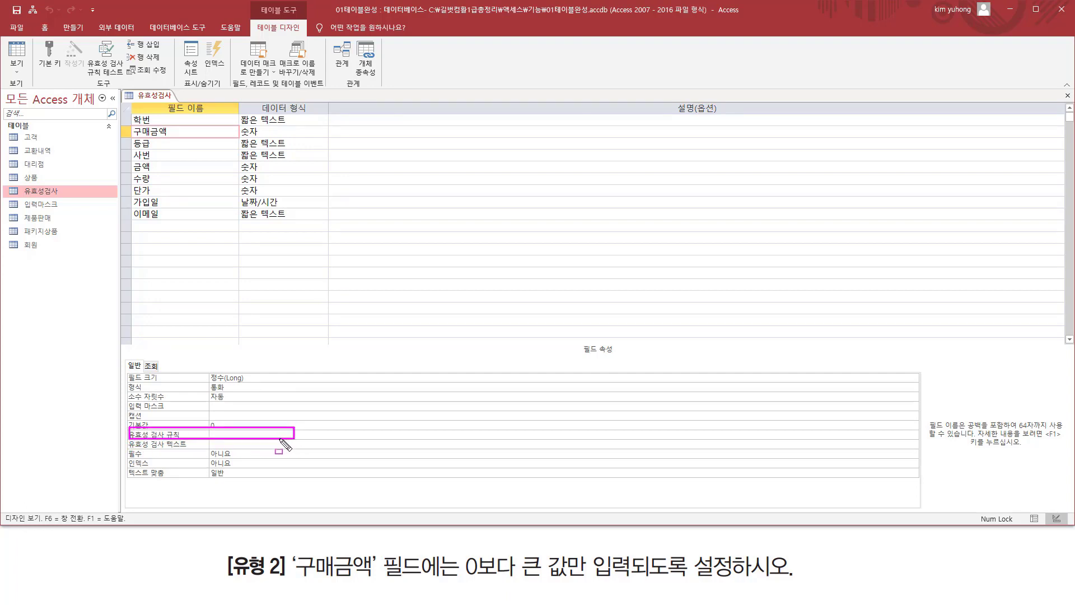
{"action": "key", "text": "Escape"}
{"action": "left_click", "coordinate": [217, 437]}
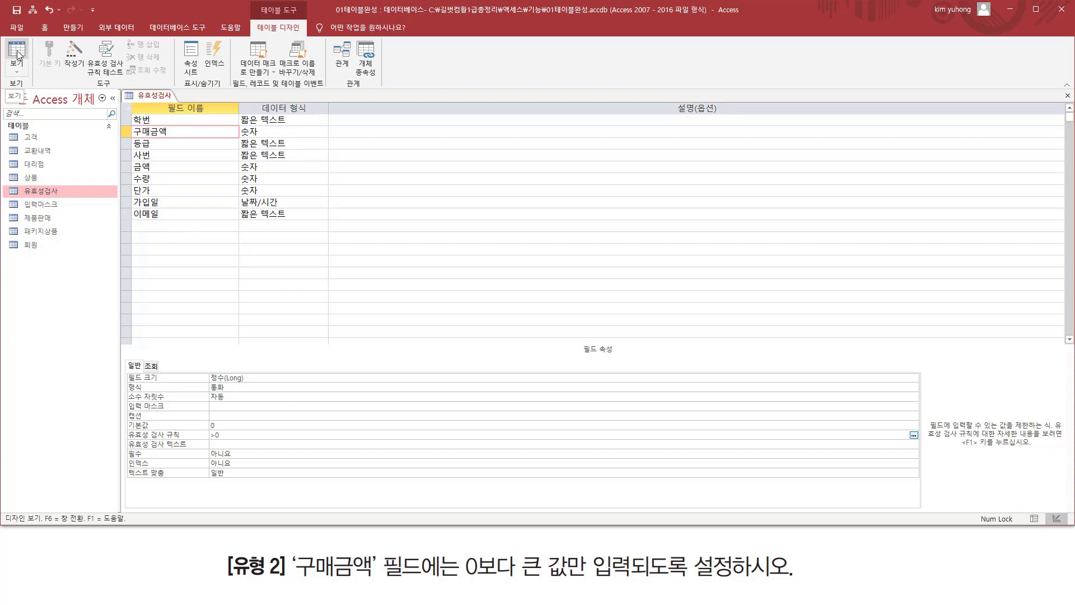
Switch the 유효성검사 table to Datasheet view, saving it and testing the existing data against the new rule
{"action": "left_click_drag", "start_coordinate": [6, 38], "coordinate": [35, 66]}
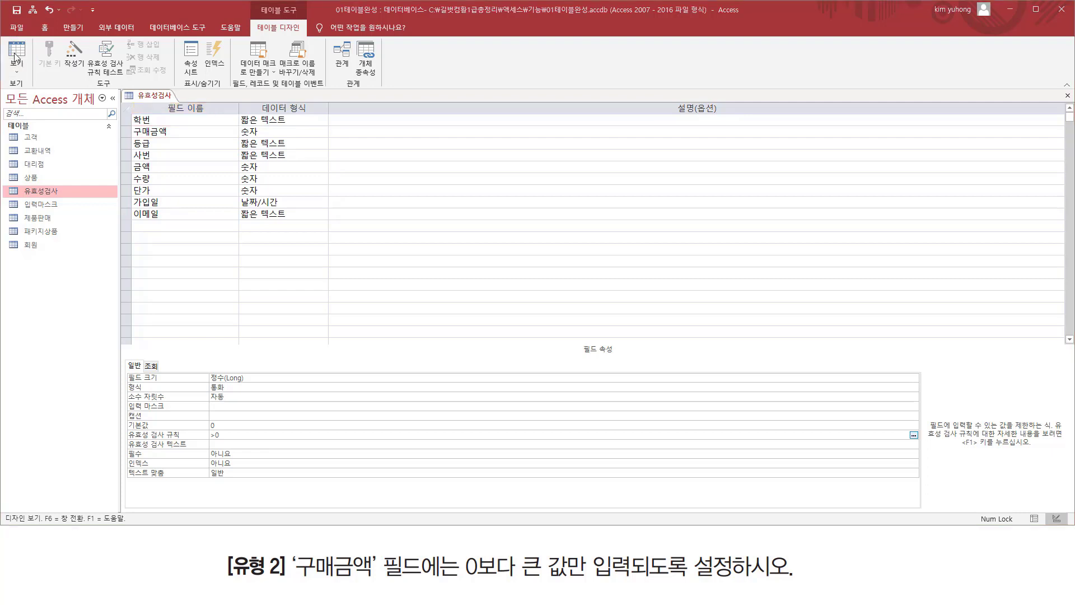
{"action": "left_click", "coordinate": [16, 53]}
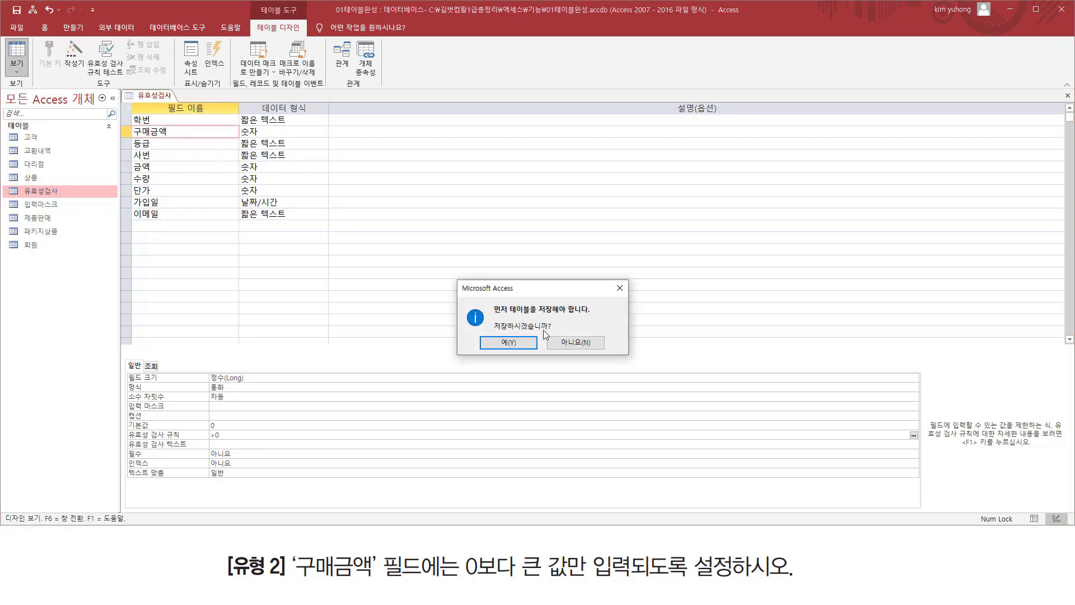
{"action": "left_click", "coordinate": [497, 342]}
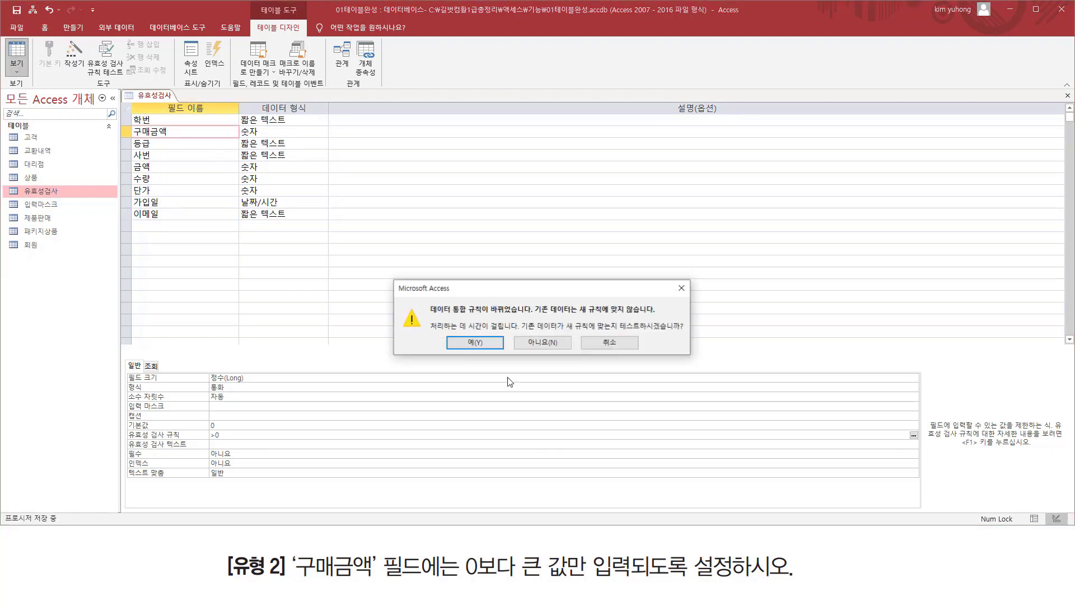
{"action": "left_click_drag", "start_coordinate": [430, 314], "coordinate": [524, 315]}
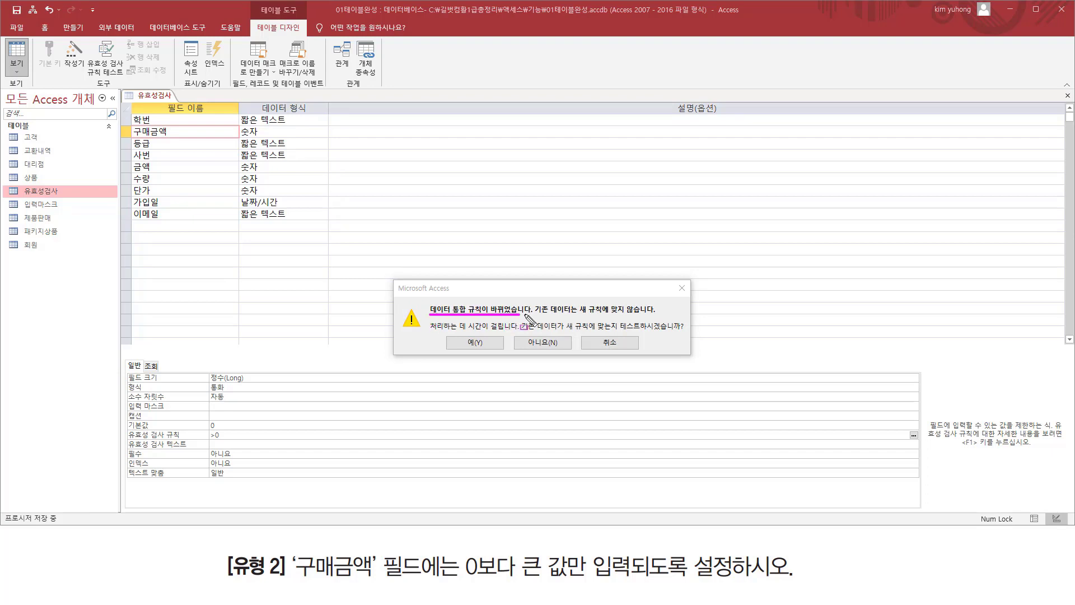
{"action": "left_click_drag", "start_coordinate": [611, 331], "coordinate": [689, 332]}
{"action": "left_click_drag", "start_coordinate": [460, 335], "coordinate": [500, 356]}
{"action": "key", "text": "Escape"}
{"action": "left_click", "coordinate": [475, 343]}
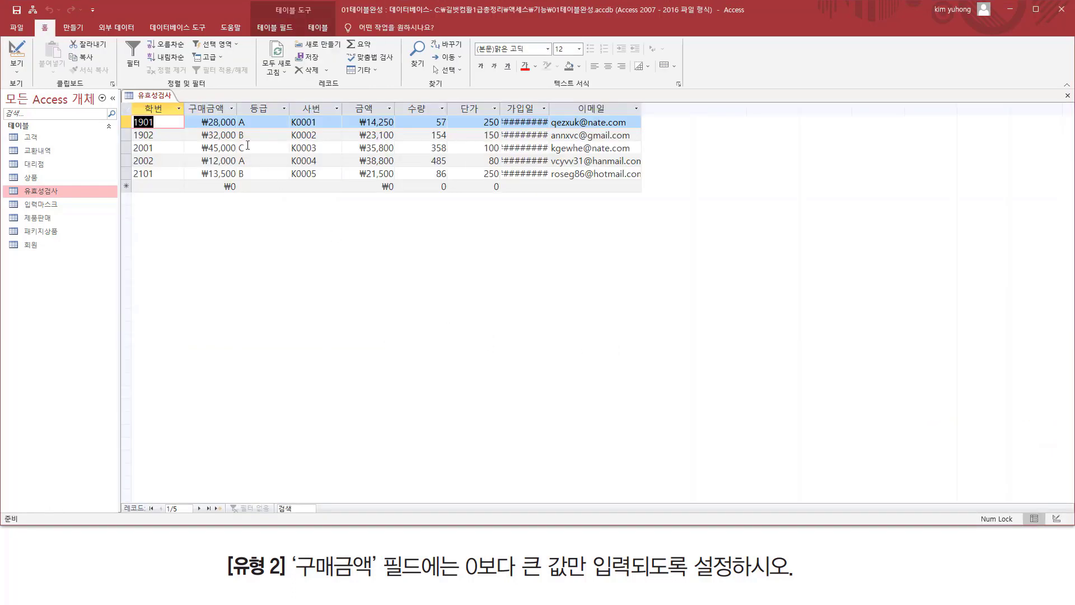
Enter 10000 as the 구매금액 value of a new record
{"action": "left_click", "coordinate": [221, 185]}
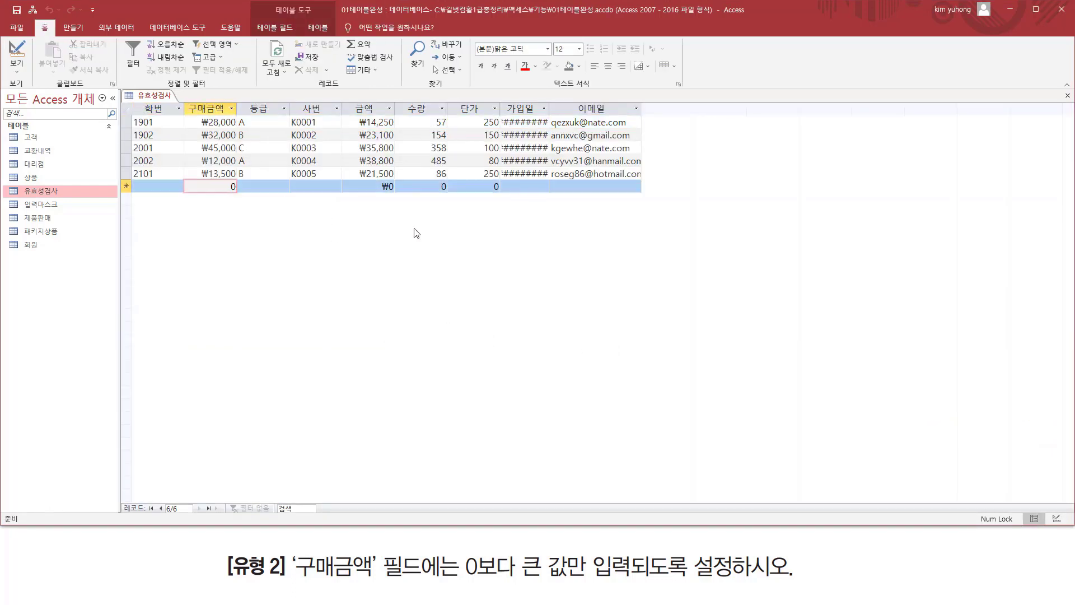
{"action": "key", "text": "BackSpace"}
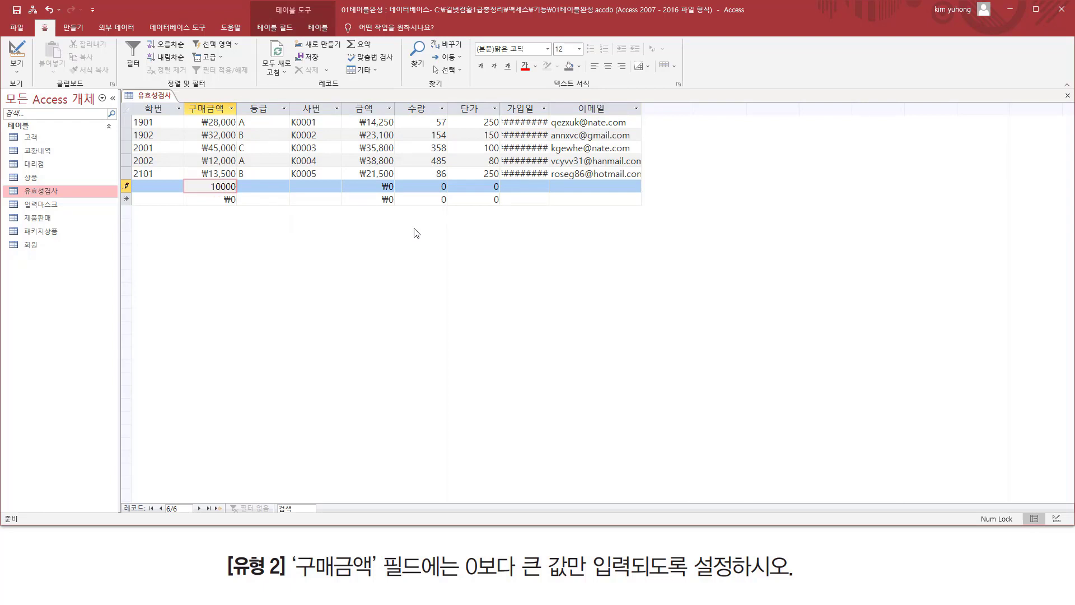
{"action": "key", "text": "Return"}
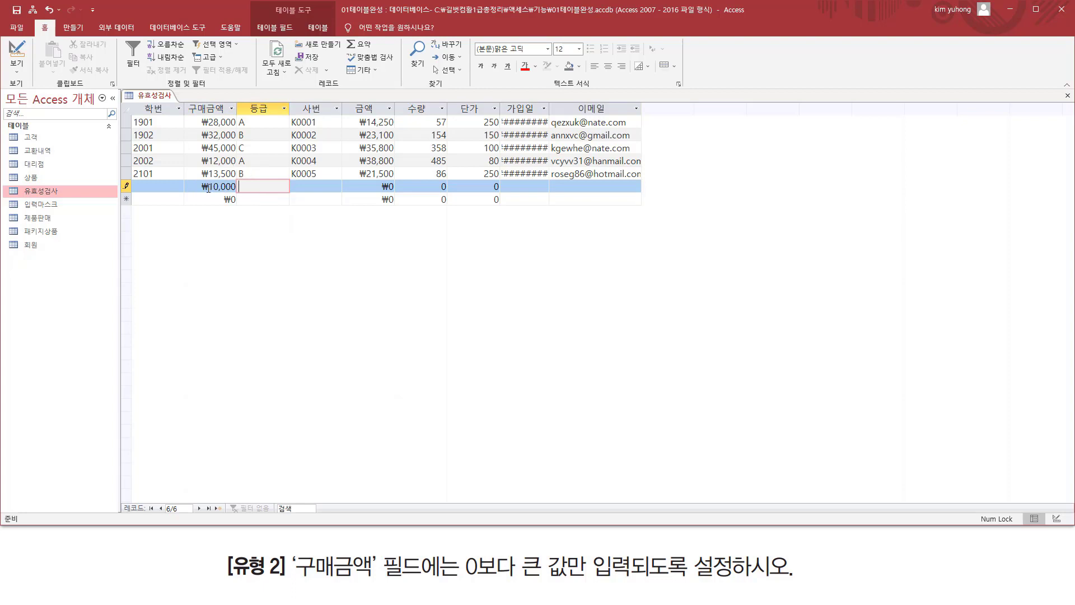
Try to change the new record's 구매금액 value to -10000, then discard that edit
{"action": "left_click", "coordinate": [191, 186]}
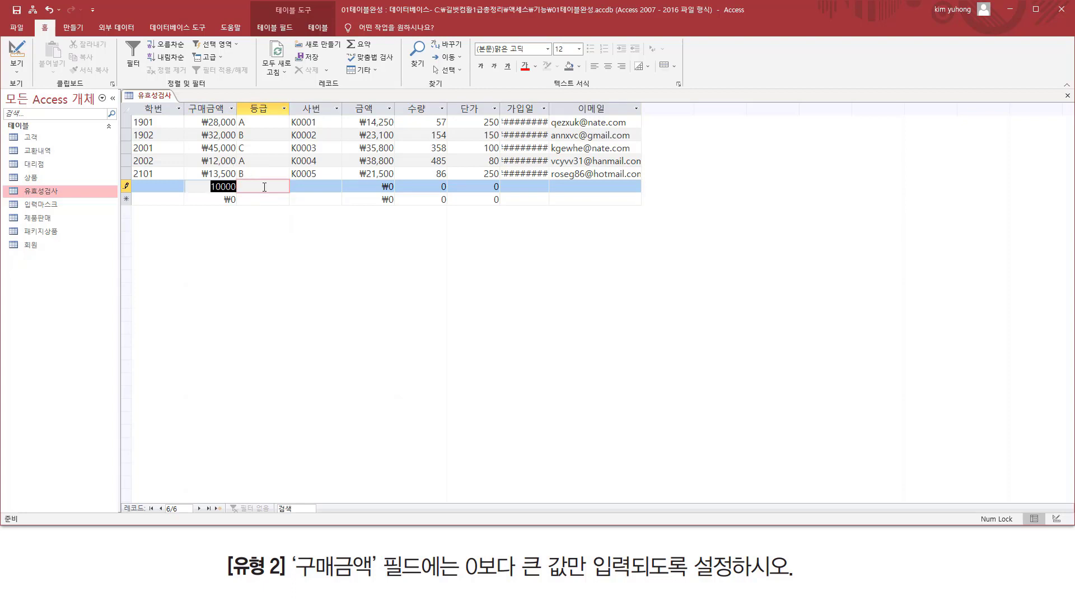
{"action": "type", "text": "-"}
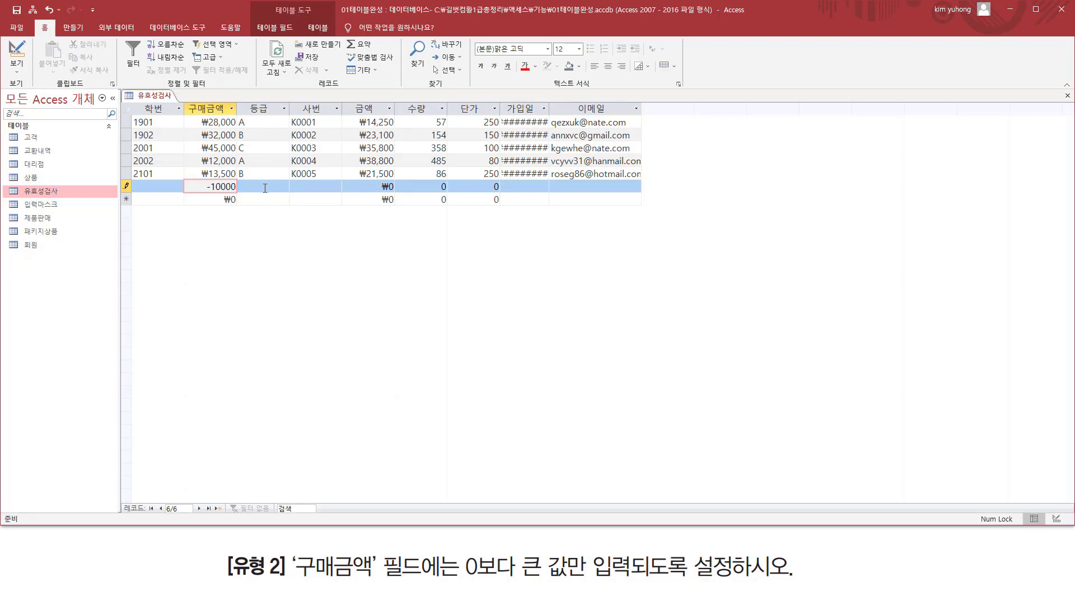
{"action": "left_click", "coordinate": [265, 188]}
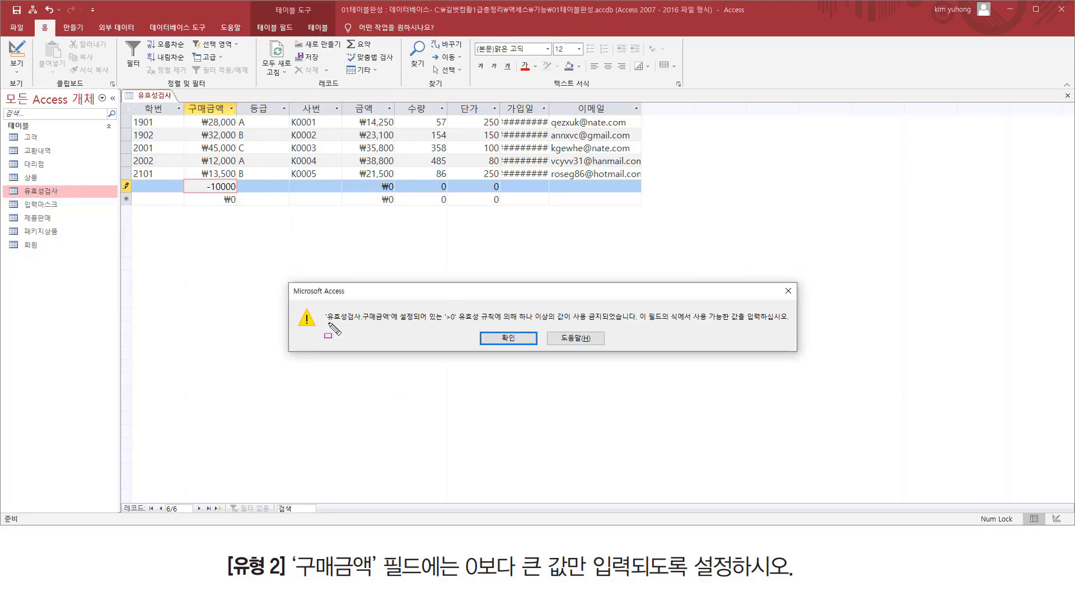
{"action": "left_click_drag", "start_coordinate": [327, 322], "coordinate": [632, 323]}
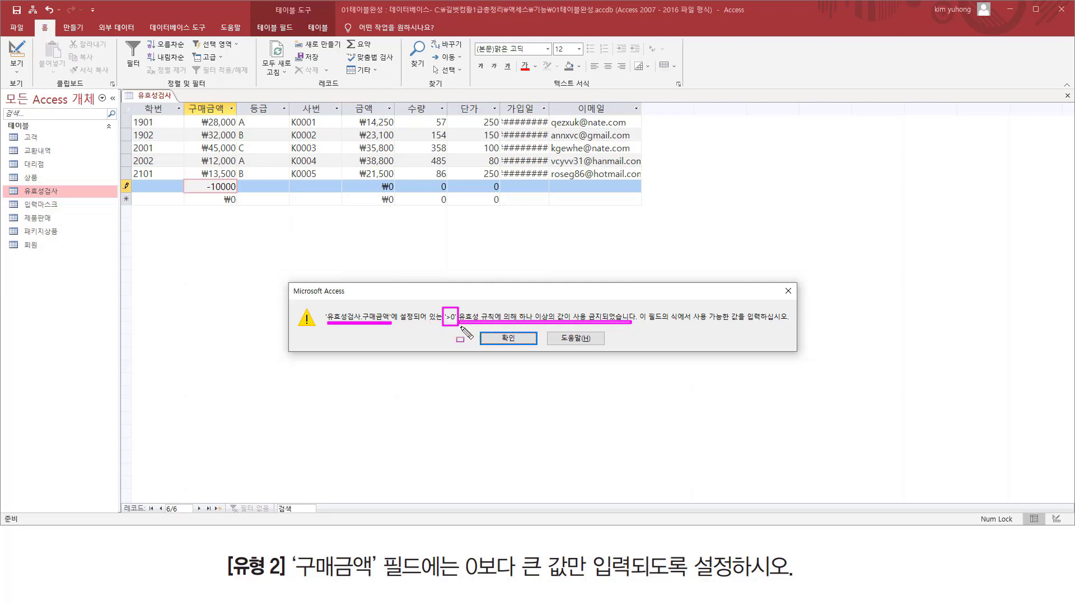
{"action": "mouse_move", "coordinate": [199, 195]}
{"action": "left_mouse_down"}
{"action": "mouse_move", "coordinate": [235, 193]}
{"action": "mouse_move", "coordinate": [241, 181]}
{"action": "left_mouse_up"}
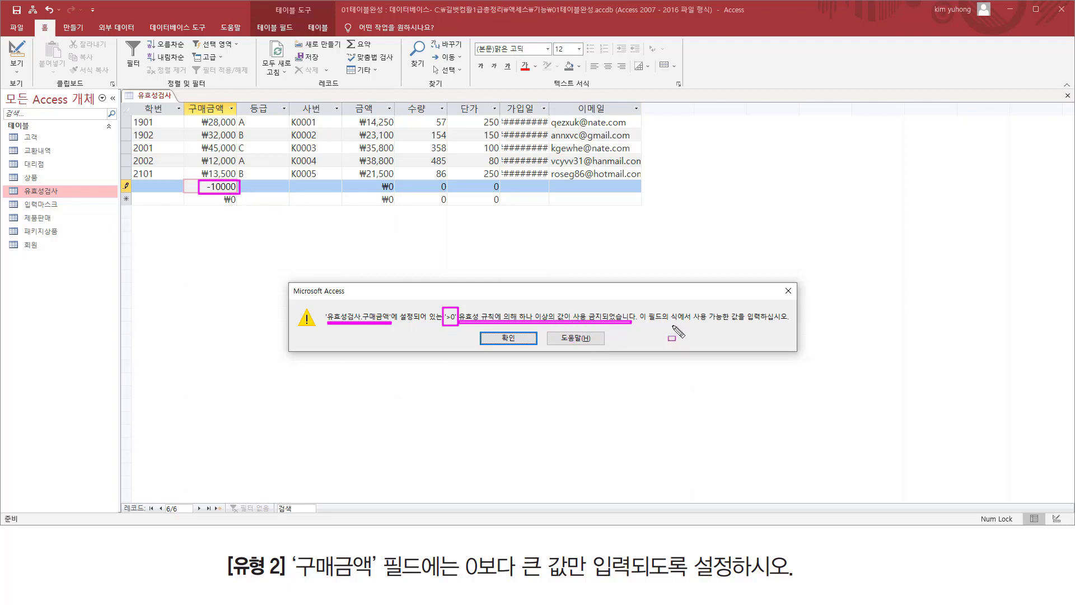
{"action": "left_click_drag", "start_coordinate": [640, 322], "coordinate": [791, 327]}
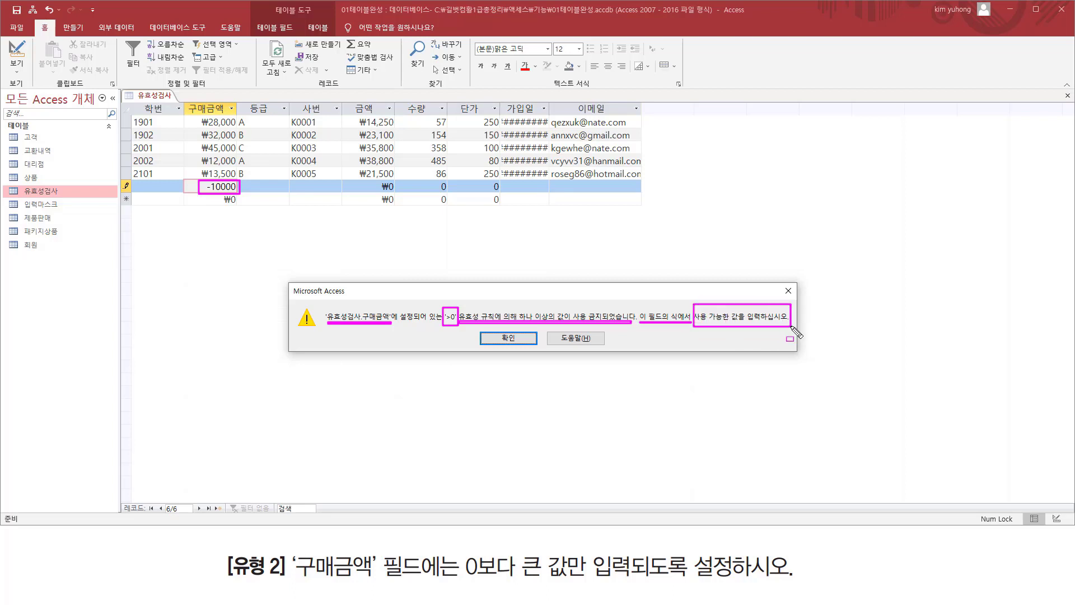
{"action": "key", "text": "Escape"}
{"action": "left_click", "coordinate": [509, 338]}
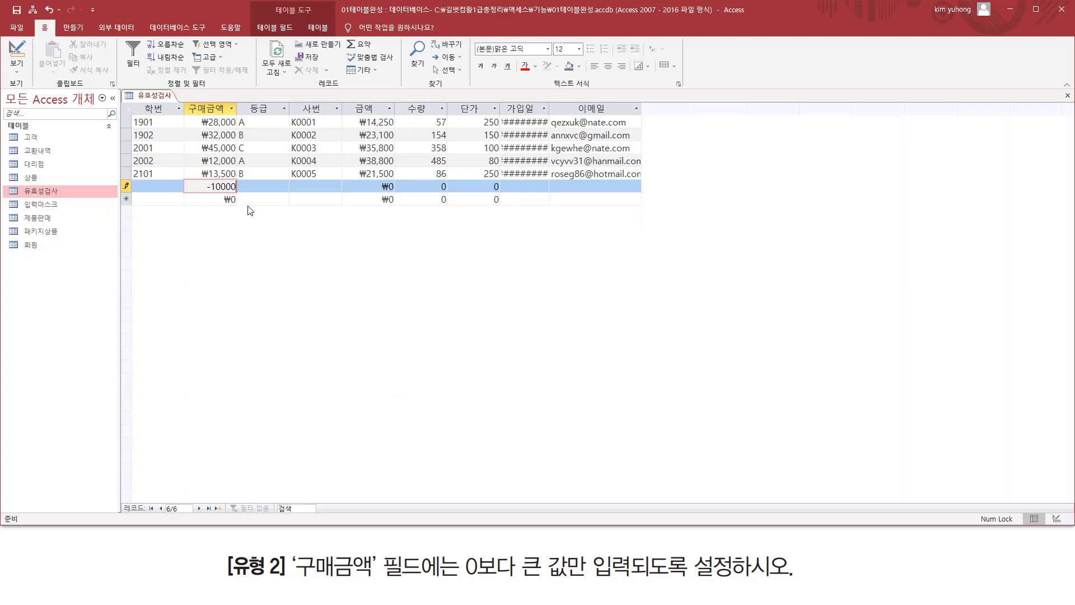
{"action": "key", "text": "Escape"}
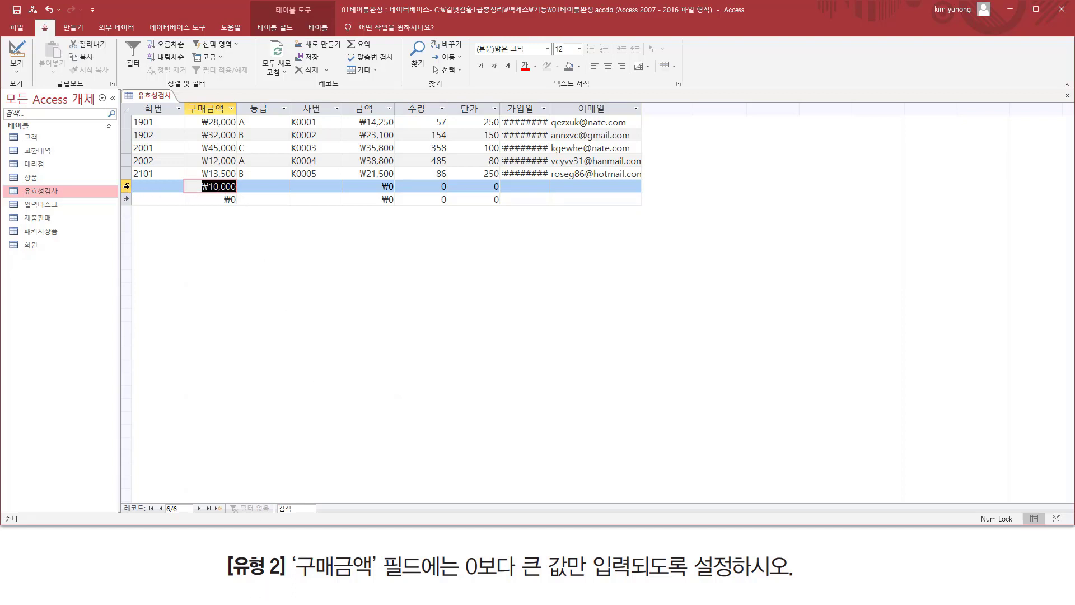
Delete the test record with the 10,000 구매금액 value from the 유효성검사 table
{"action": "left_click", "coordinate": [126, 185]}
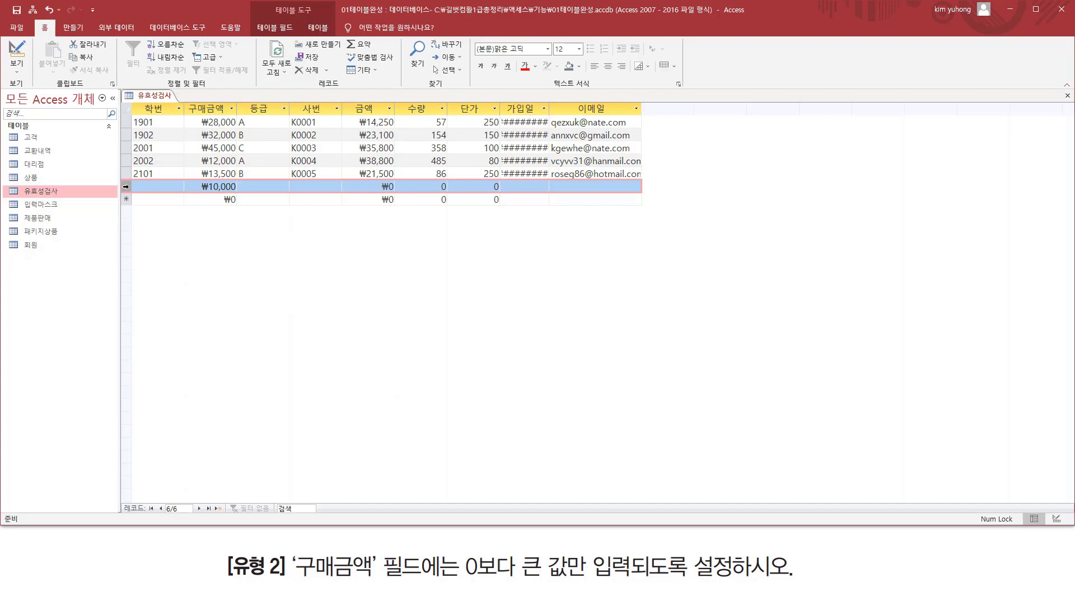
{"action": "right_click", "coordinate": [126, 186]}
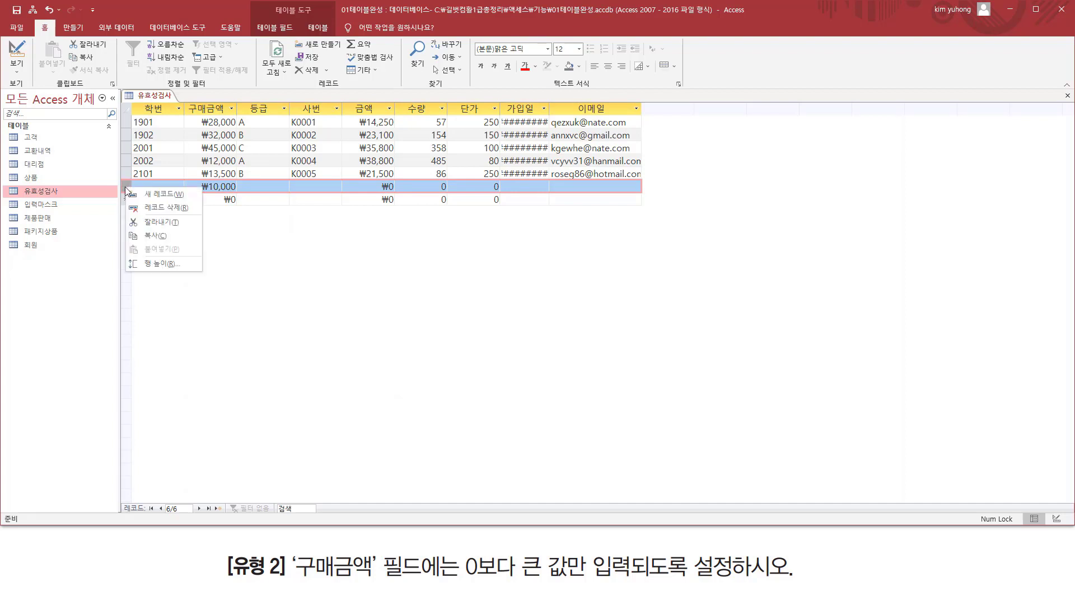
{"action": "left_click", "coordinate": [155, 208]}
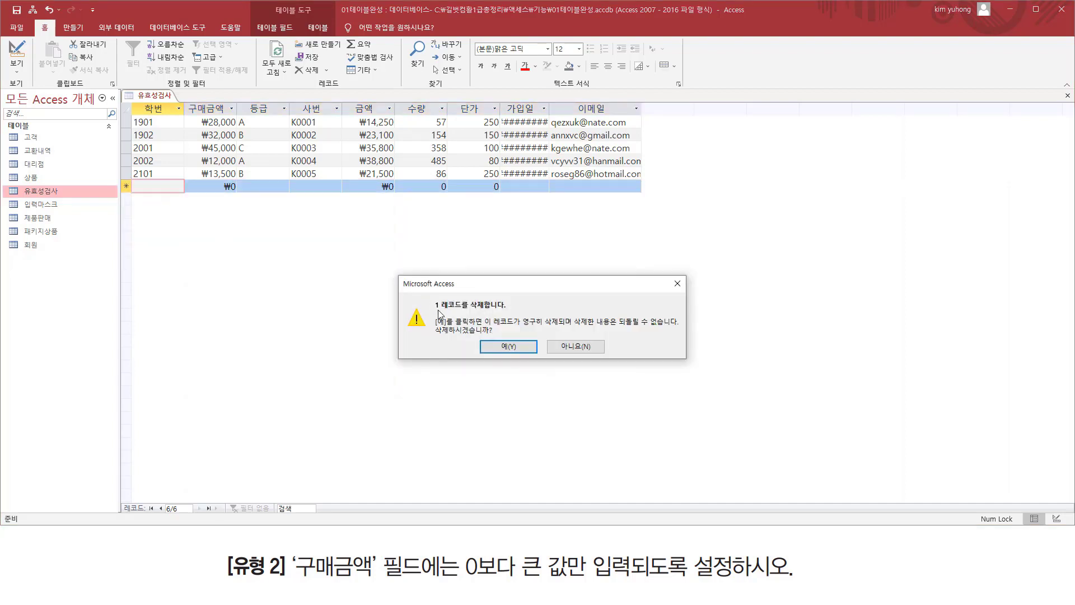
{"action": "left_click", "coordinate": [518, 344]}
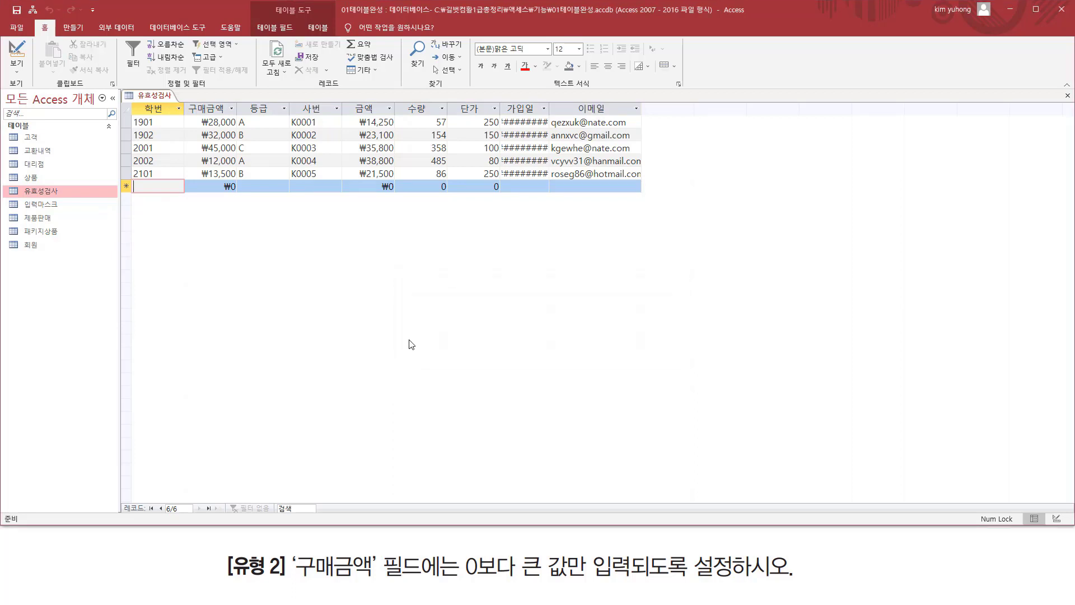
Return the 유효성검사 table to Design view
{"action": "left_click", "coordinate": [17, 56]}
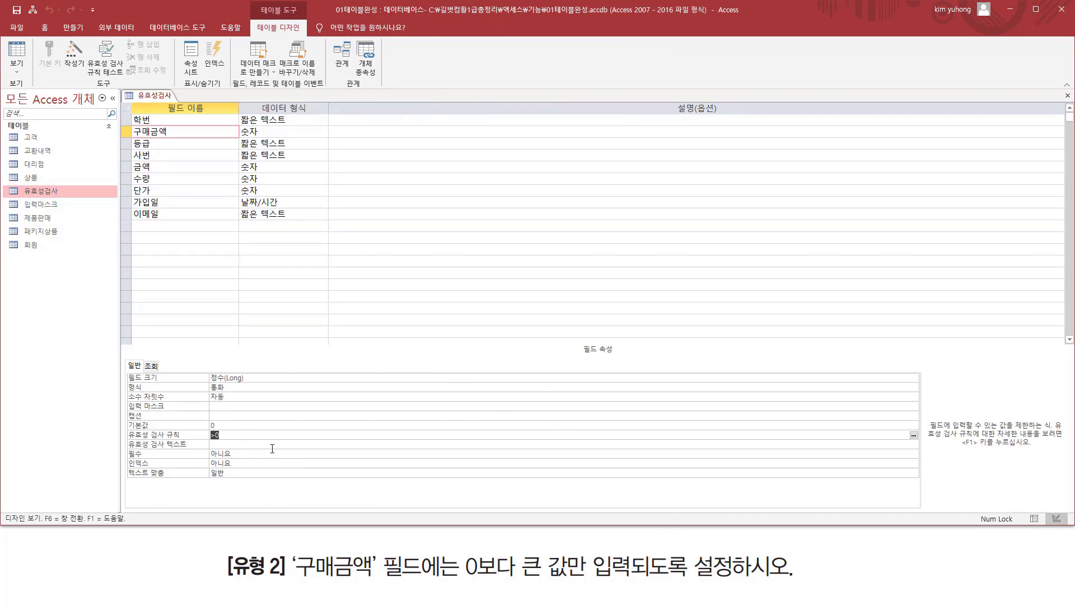
{"action": "left_click_drag", "start_coordinate": [464, 580], "coordinate": [632, 581]}
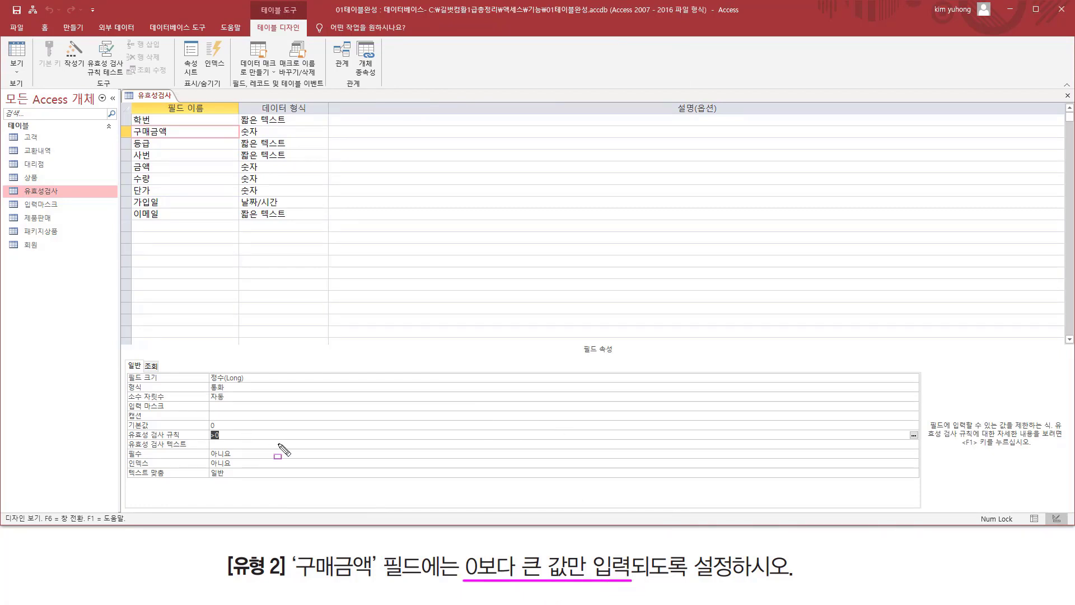
{"action": "key", "text": "Escape"}
{"action": "left_click", "coordinate": [235, 434]}
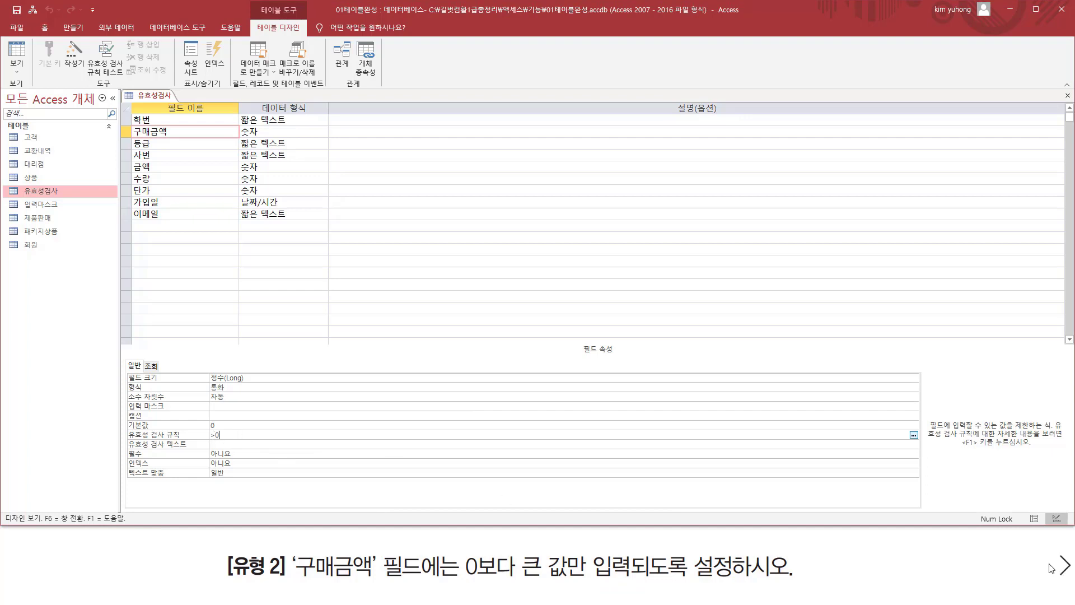
{"action": "key", "text": "F6"}
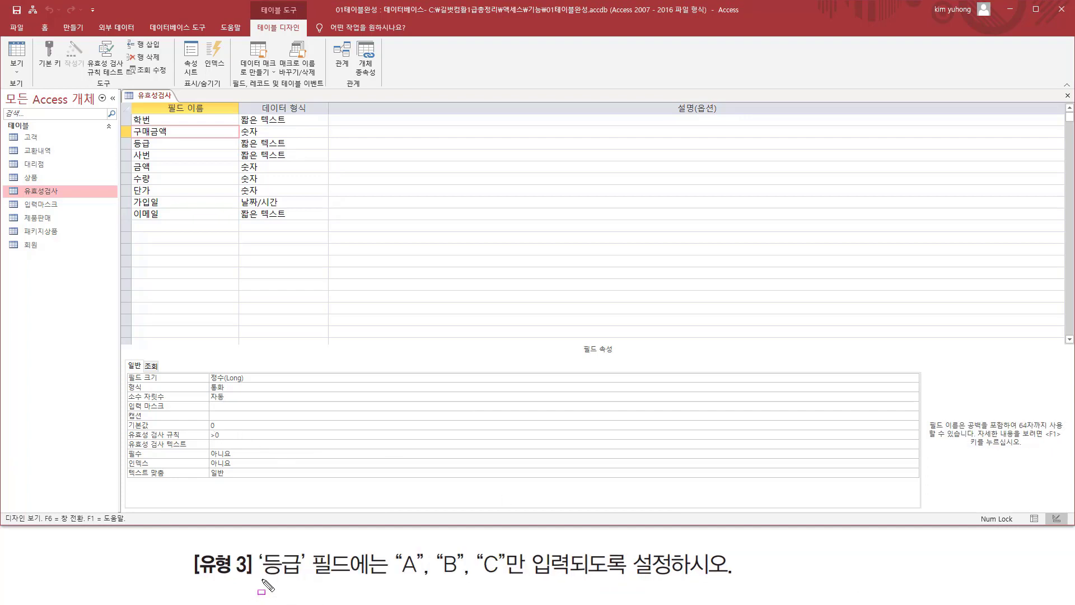
{"action": "left_click_drag", "start_coordinate": [261, 578], "coordinate": [303, 579]}
{"action": "left_click_drag", "start_coordinate": [132, 140], "coordinate": [191, 146]}
{"action": "key", "text": "Escape"}
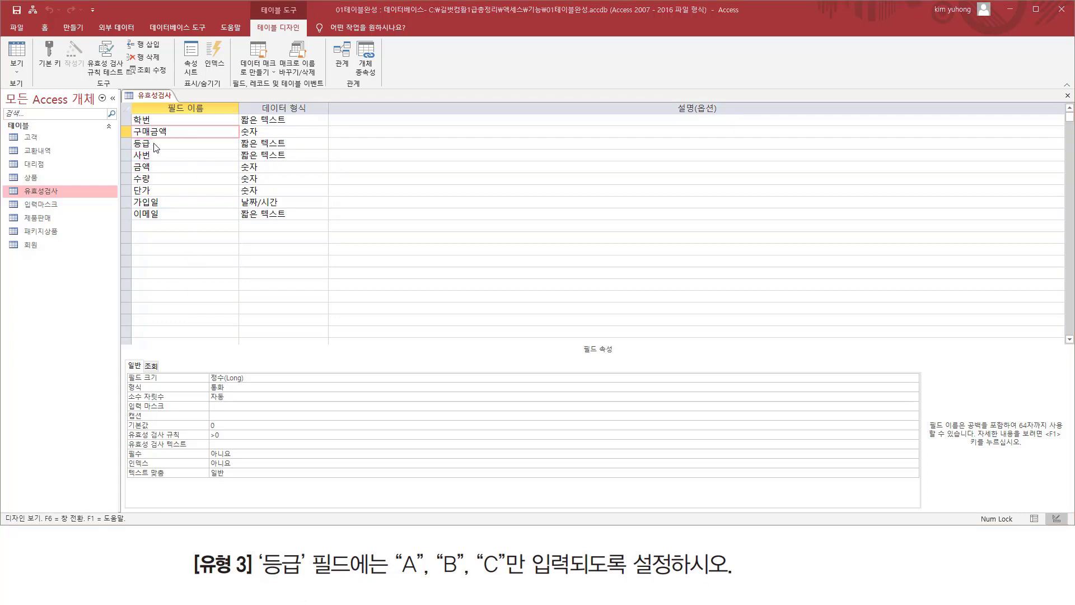
Set the 등급 field's validation rule to In ("A","B","C")
{"action": "left_click", "coordinate": [174, 143]}
{"action": "key", "text": "ctrl+2"}
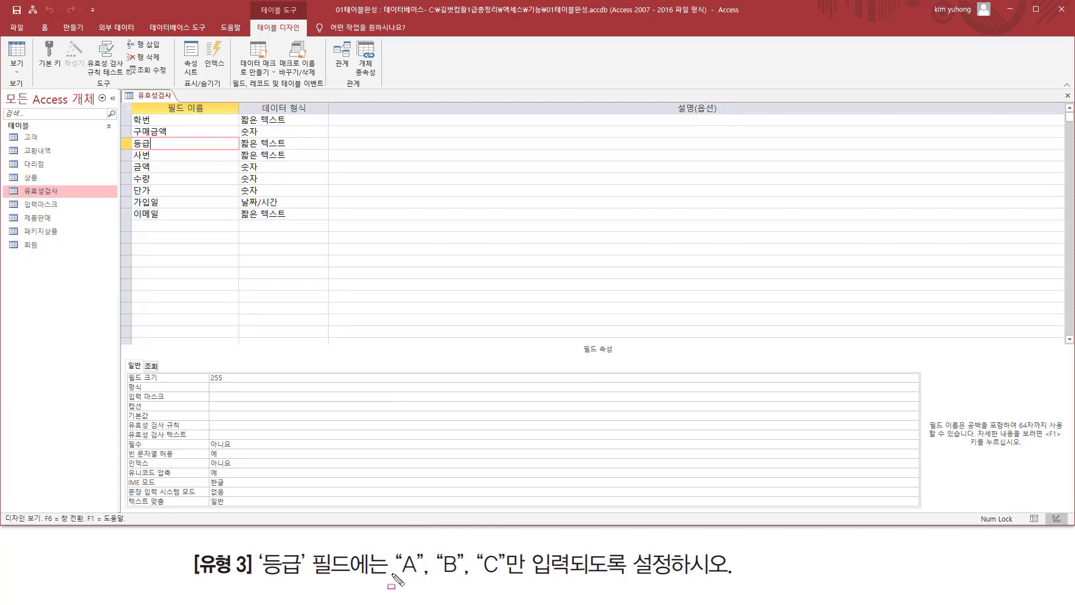
{"action": "mouse_move", "coordinate": [387, 557]}
{"action": "left_mouse_down"}
{"action": "mouse_move", "coordinate": [483, 582]}
{"action": "mouse_move", "coordinate": [672, 578]}
{"action": "left_mouse_up"}
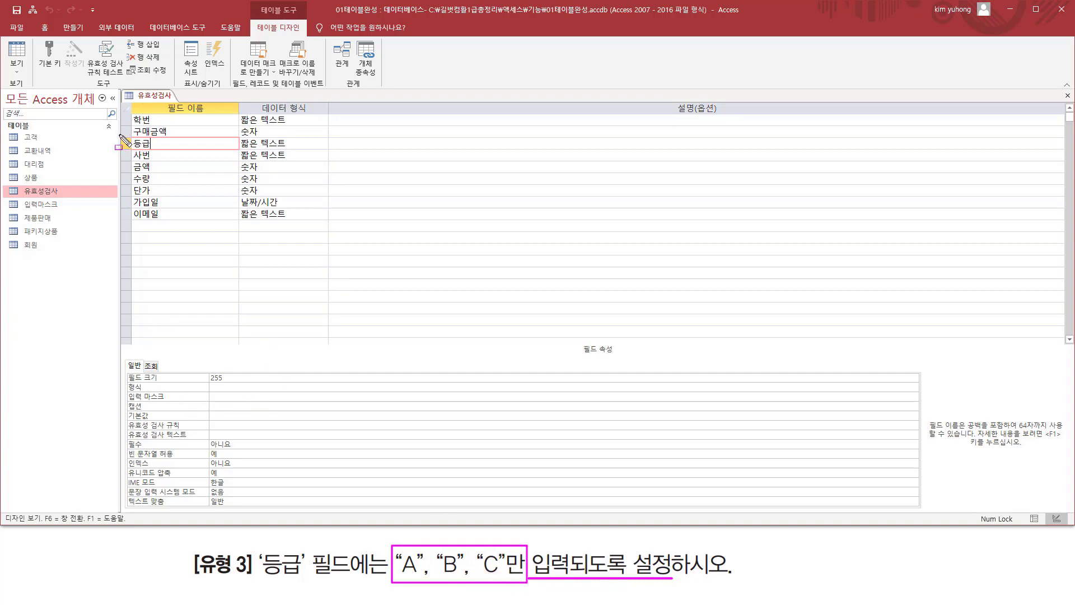
{"action": "left_click_drag", "start_coordinate": [119, 135], "coordinate": [259, 151]}
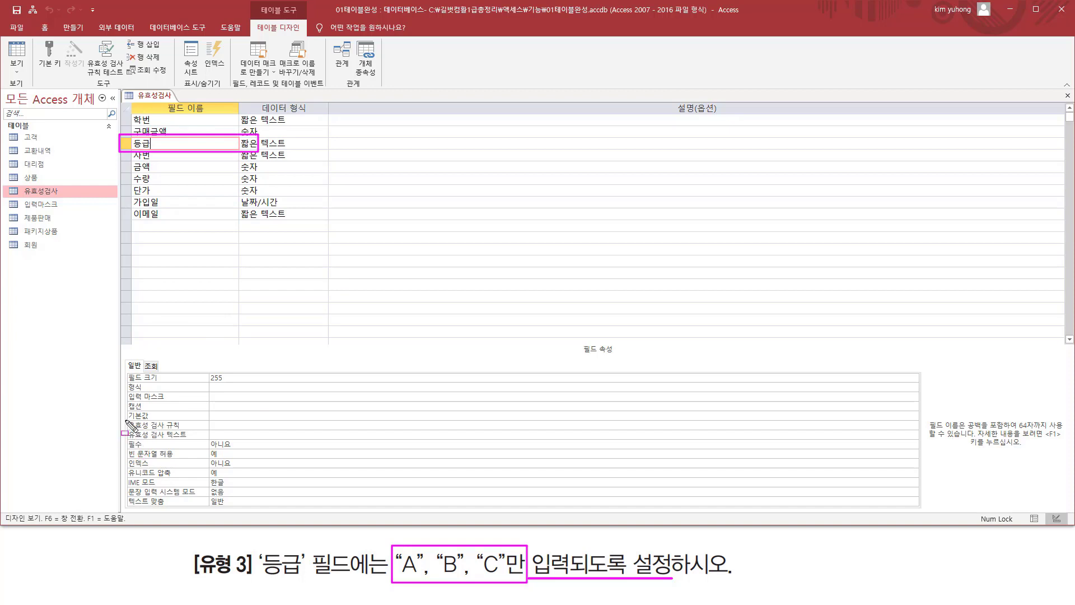
{"action": "left_click_drag", "start_coordinate": [126, 419], "coordinate": [273, 429]}
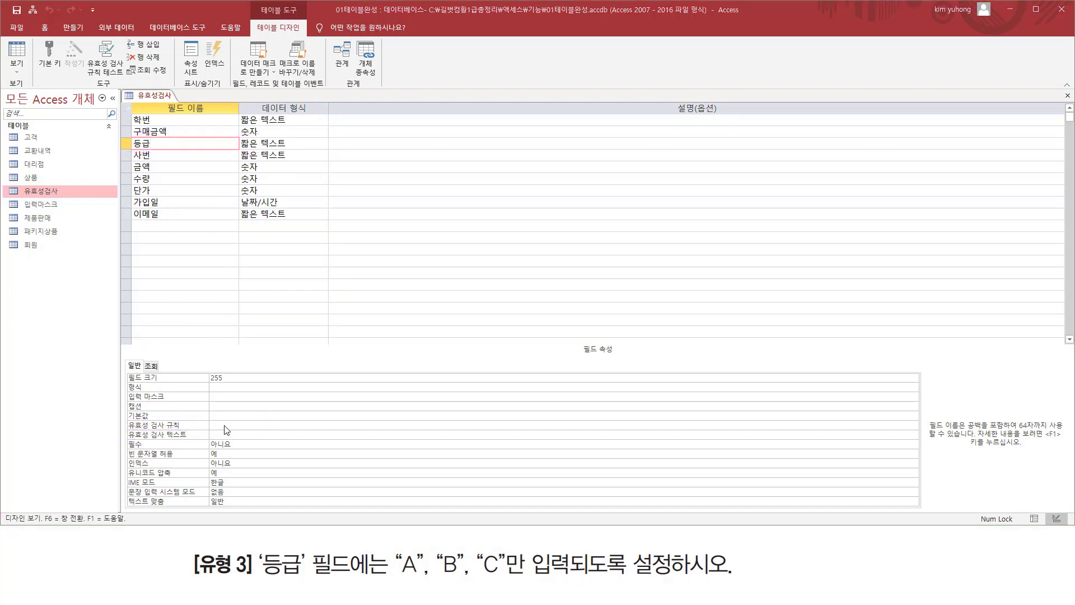
{"action": "left_click", "coordinate": [248, 424]}
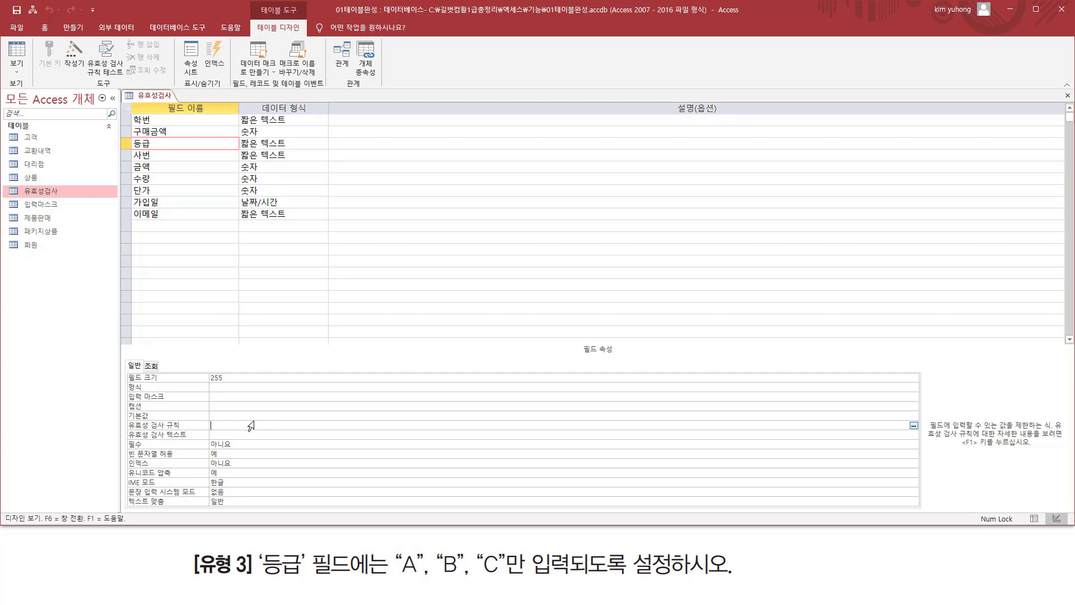
{"action": "type", "text": "ㅑ"}
{"action": "type", "text": "in"}
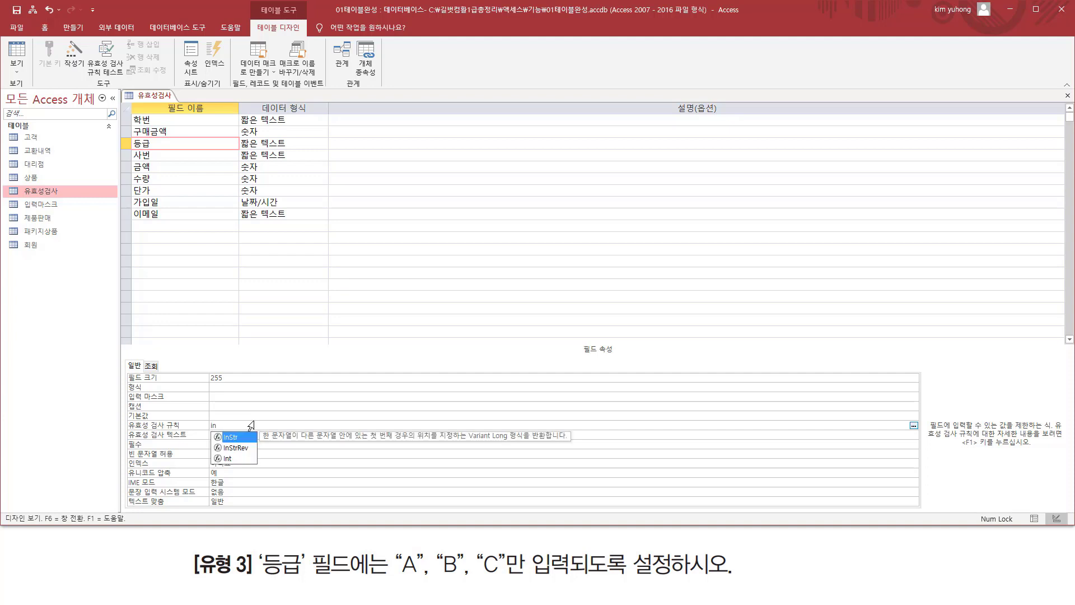
{"action": "type", "text": "(\"A\",\"B\",\"C"}
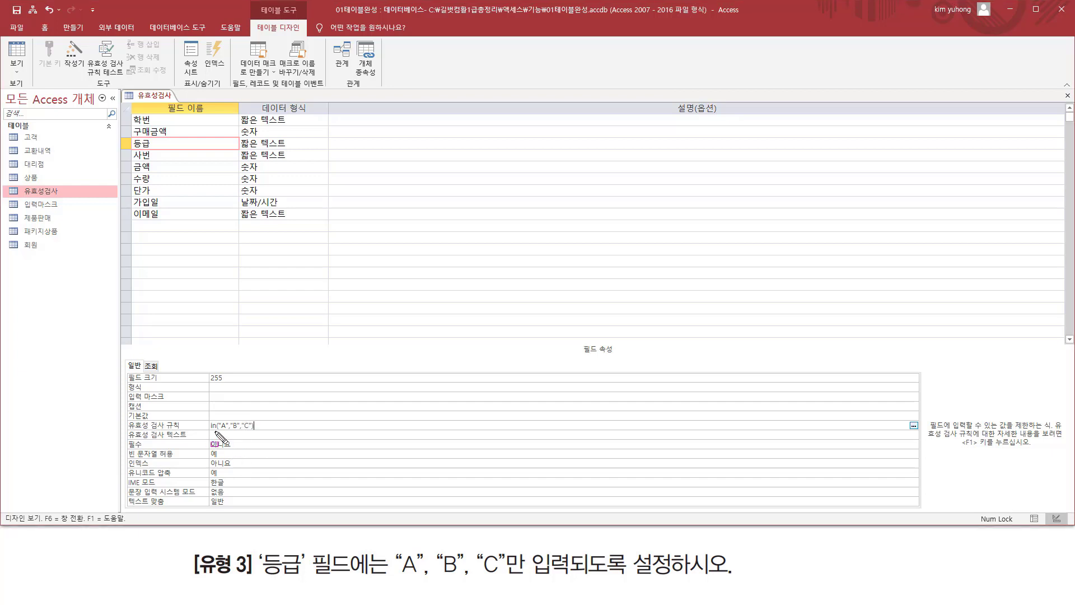
{"action": "left_click_drag", "start_coordinate": [209, 431], "coordinate": [273, 431]}
{"action": "key", "text": "Escape"}
{"action": "left_click", "coordinate": [274, 423]}
Switch the 유효성검사 table to Datasheet view, saving it and testing the existing data against the new rule
{"action": "left_click", "coordinate": [16, 53]}
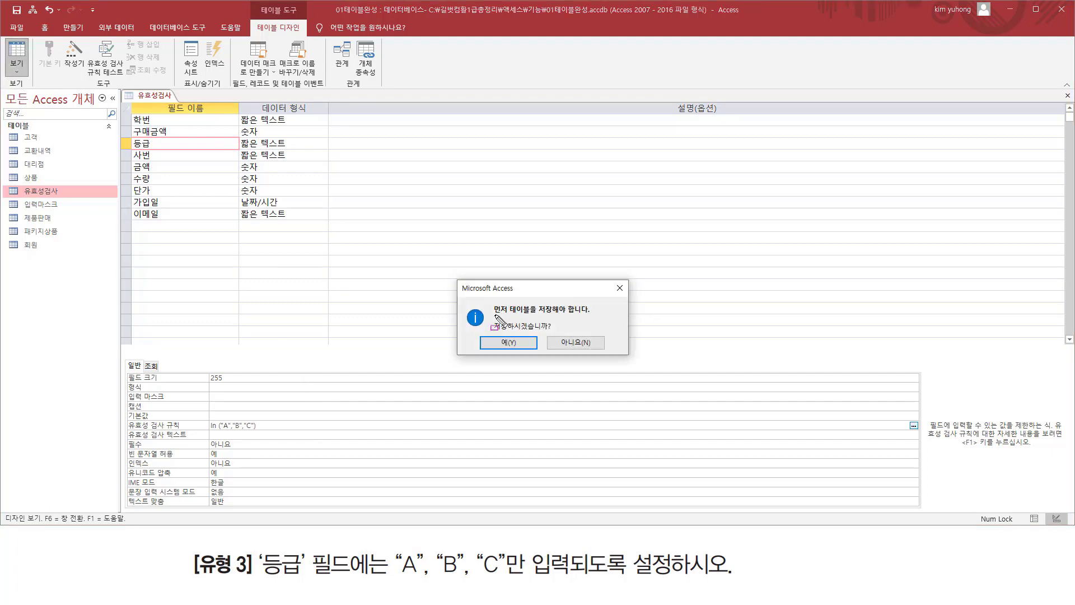
{"action": "left_click_drag", "start_coordinate": [495, 315], "coordinate": [607, 315]}
{"action": "left_click_drag", "start_coordinate": [491, 332], "coordinate": [536, 331]}
{"action": "key", "text": "Escape"}
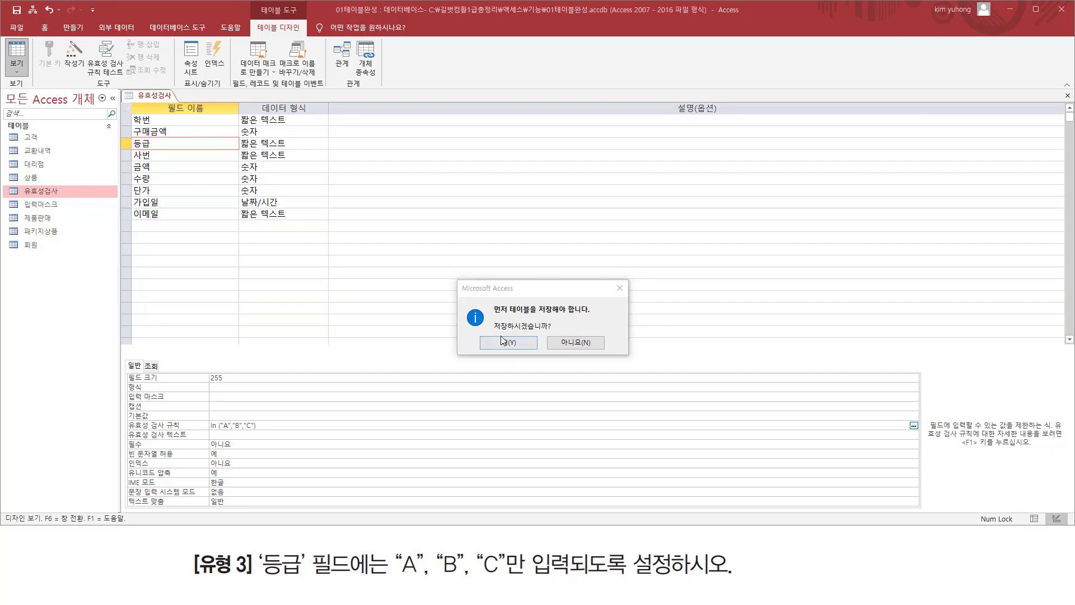
{"action": "left_click", "coordinate": [503, 341]}
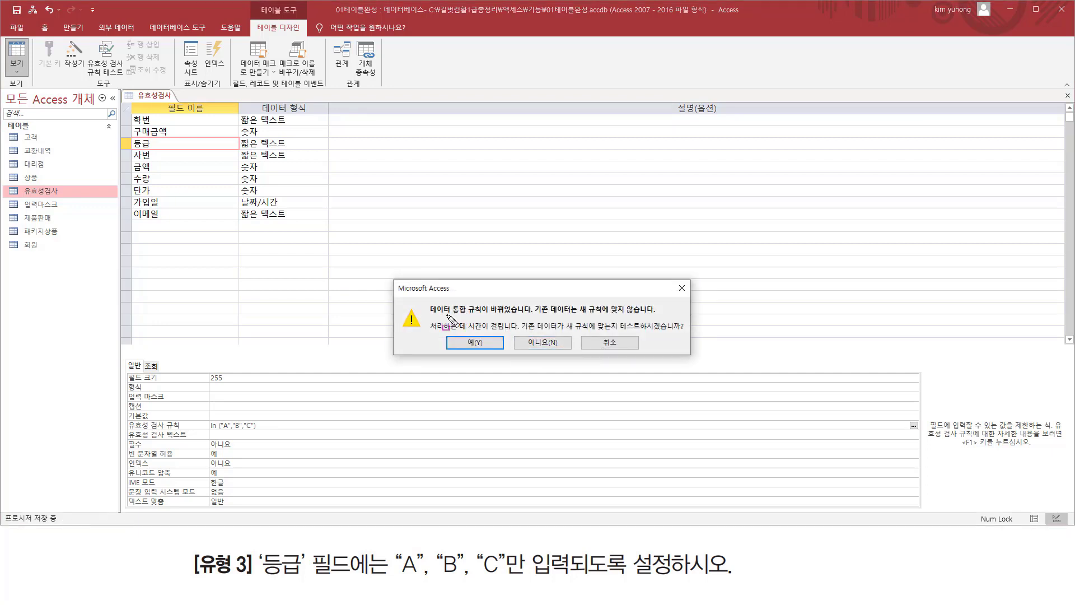
{"action": "left_click_drag", "start_coordinate": [431, 315], "coordinate": [519, 315]}
{"action": "left_click_drag", "start_coordinate": [620, 331], "coordinate": [697, 331]}
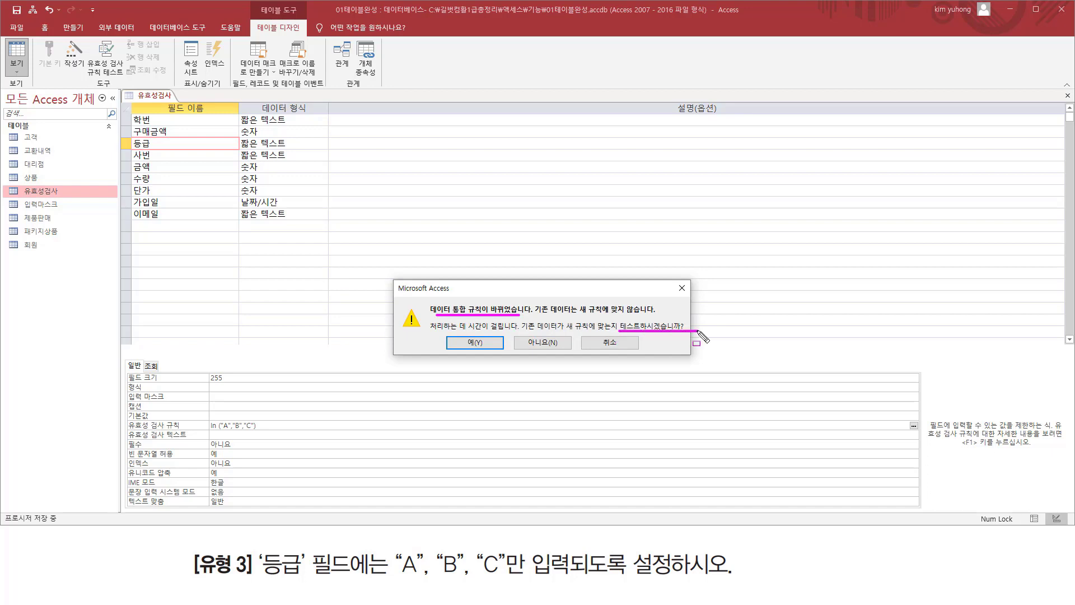
{"action": "left_click_drag", "start_coordinate": [465, 334], "coordinate": [493, 336]}
{"action": "left_click", "coordinate": [479, 343]}
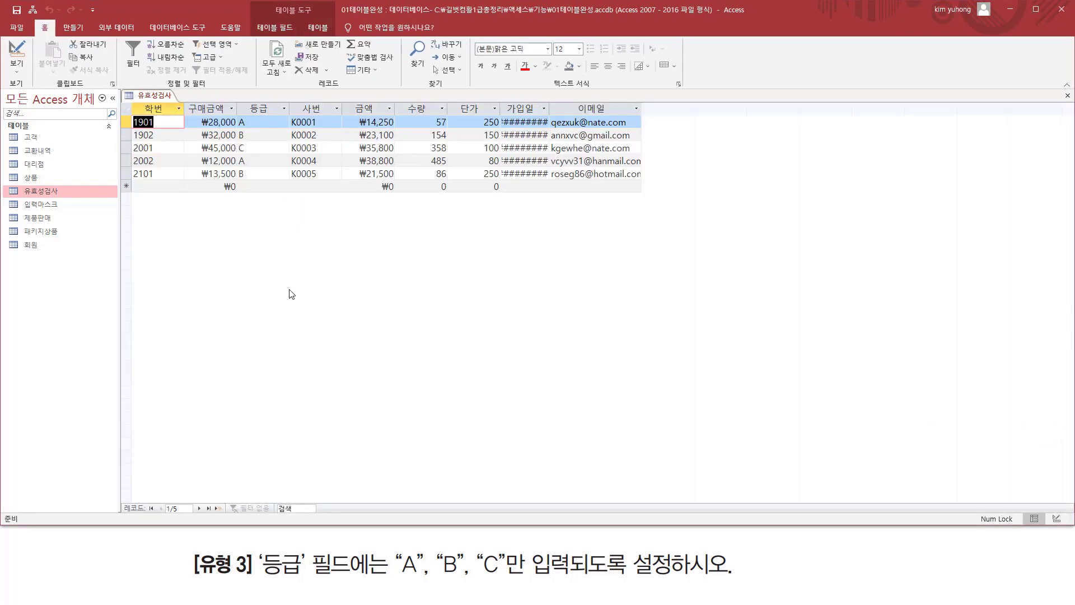
Enter A as the 등급 value of a new record
{"action": "left_click", "coordinate": [243, 186]}
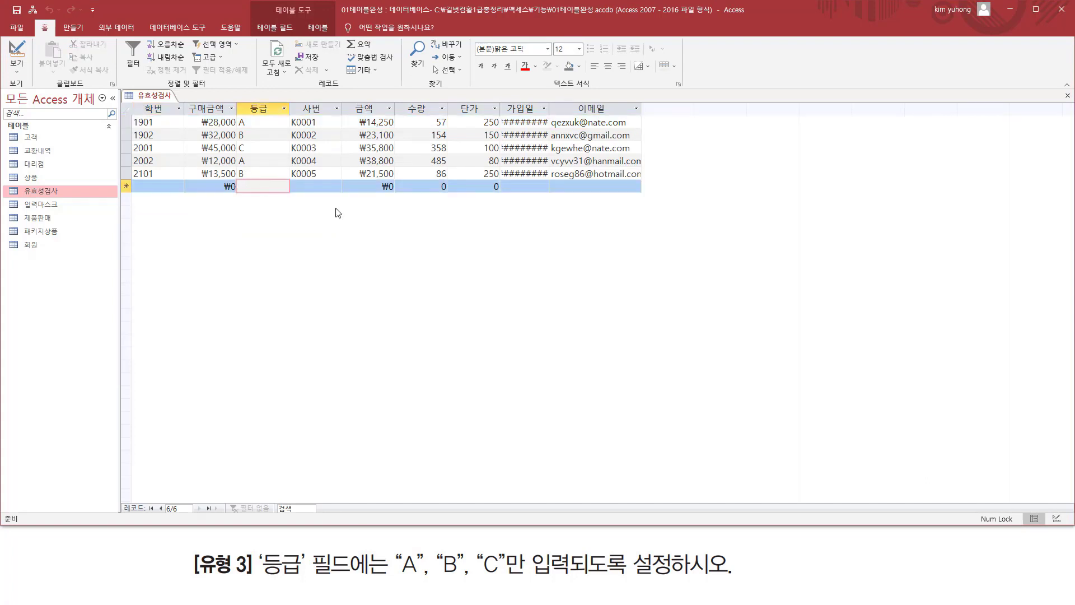
{"action": "type", "text": "ㅇ"}
{"action": "key", "text": "BackSpace"}
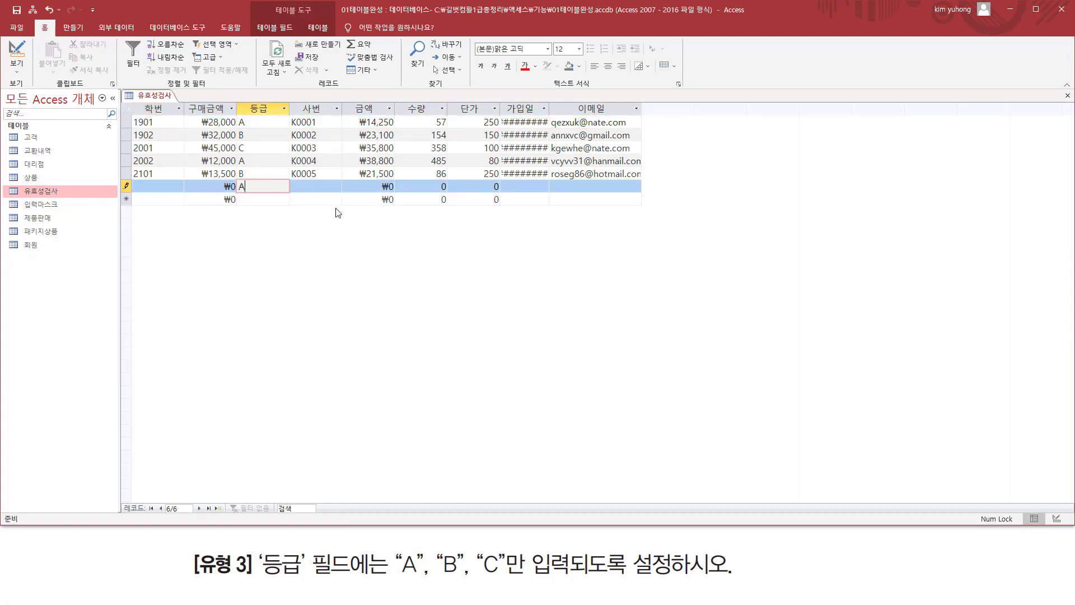
{"action": "type", "text": "A"}
{"action": "key", "text": "Tab"}
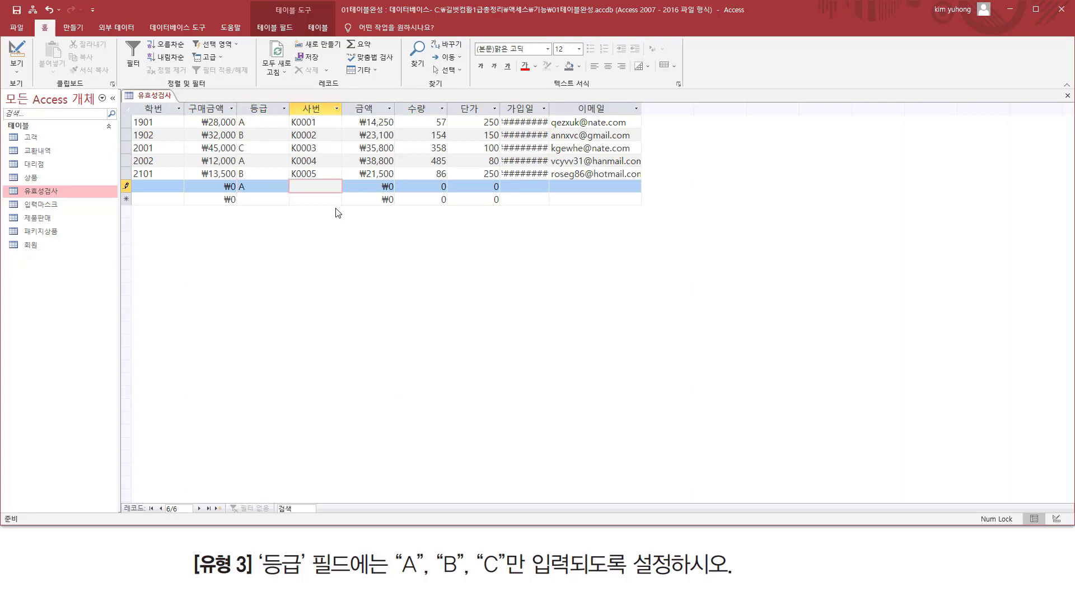
Try to change the new record's 등급 value to D and dismiss the resulting message
{"action": "left_click", "coordinate": [267, 188]}
{"action": "type", "text": "ㅇ"}
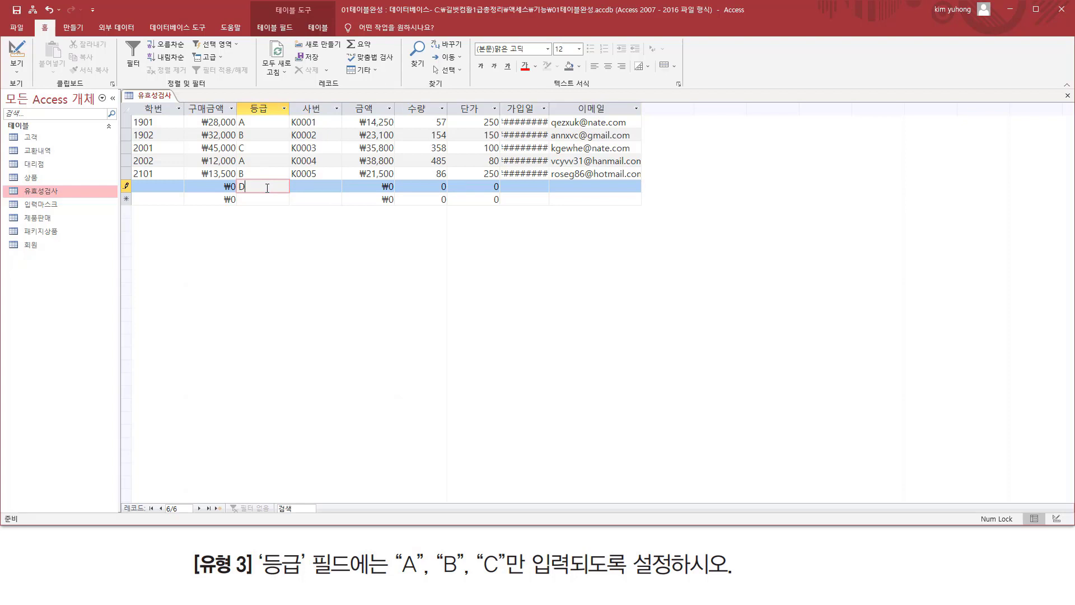
{"action": "key", "text": "Return"}
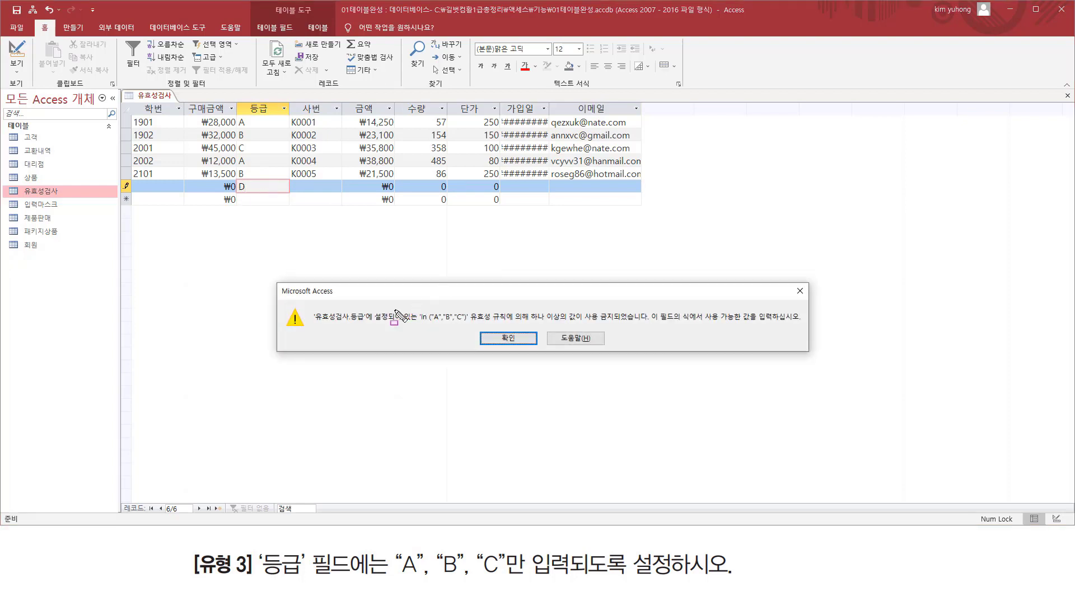
{"action": "left_click_drag", "start_coordinate": [314, 323], "coordinate": [799, 323]}
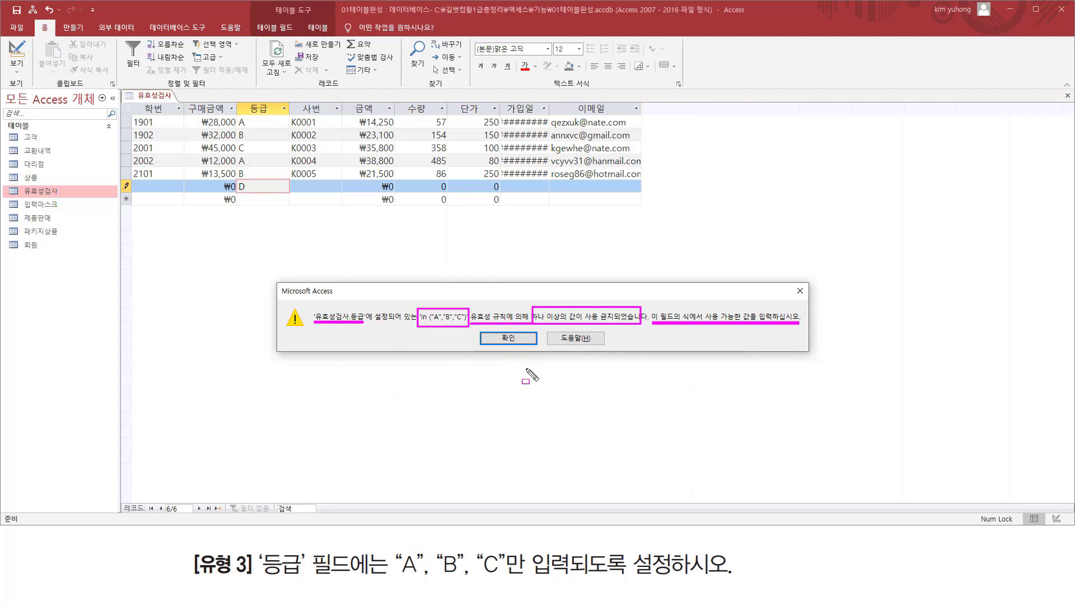
{"action": "key", "text": "Escape"}
{"action": "left_click", "coordinate": [504, 339]}
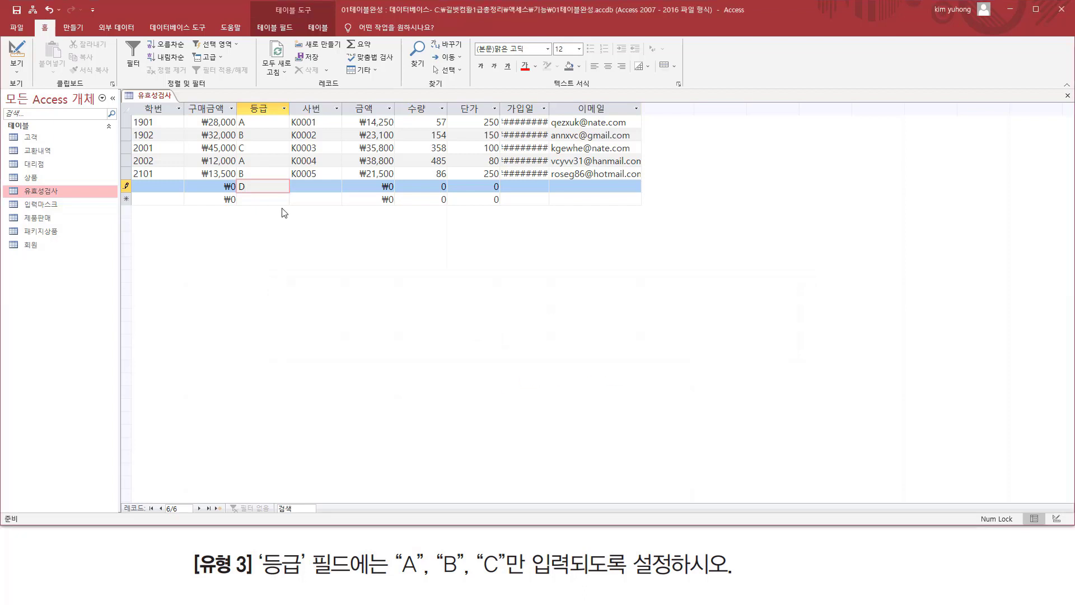
Change the new record's 등급 value to C
{"action": "left_click_drag", "start_coordinate": [234, 175], "coordinate": [256, 194]}
{"action": "key", "text": "Escape"}
{"action": "type", "text": "ㅊ"}
{"action": "key", "text": "Tab"}
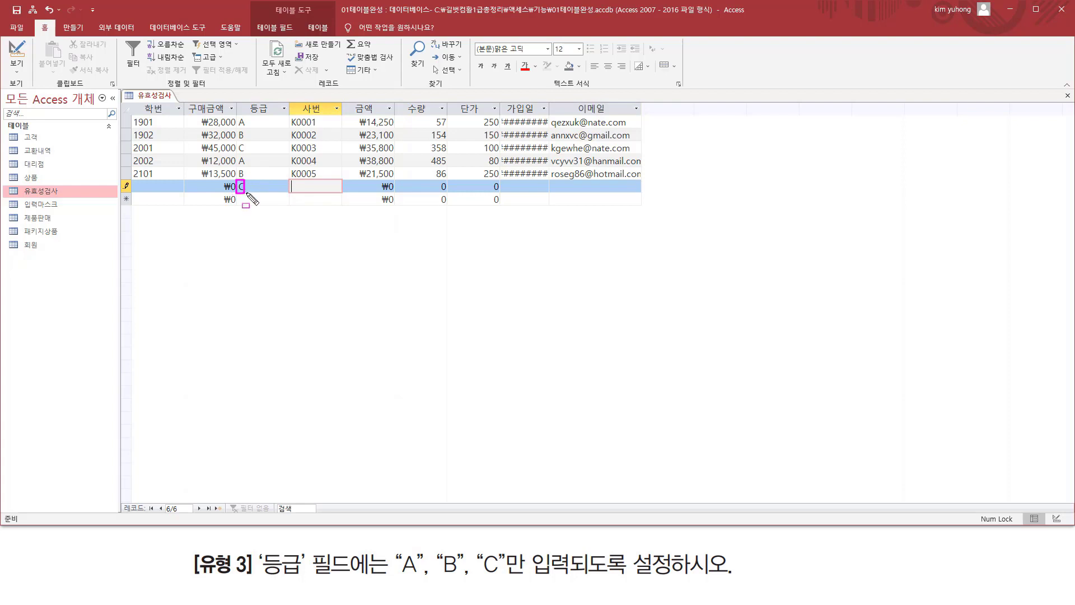
Discard the unsaved new record and return the 유효성검사 table to Design view
{"action": "left_click", "coordinate": [266, 186]}
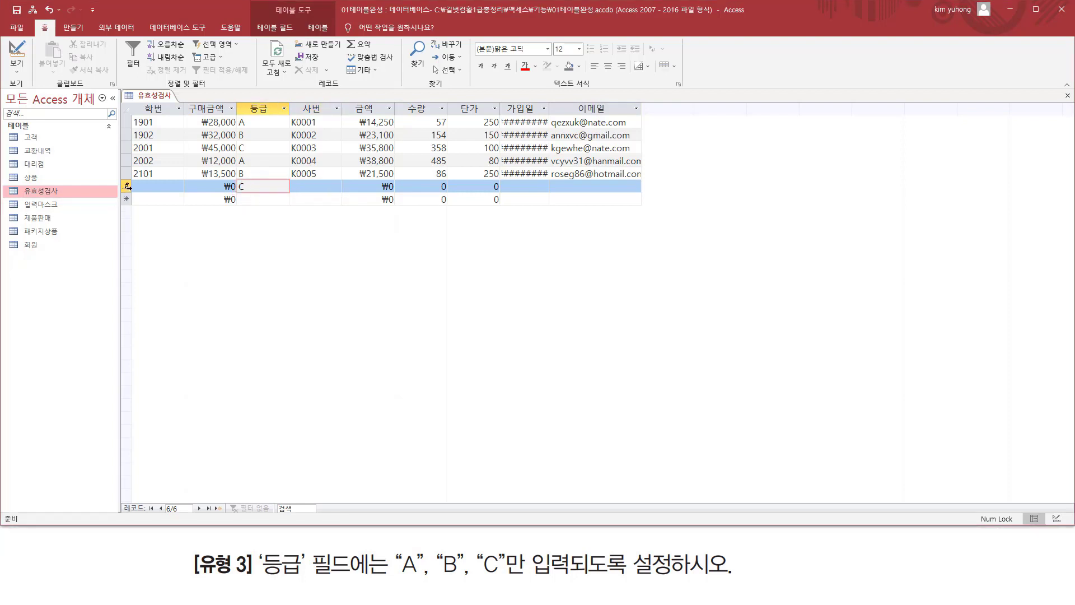
{"action": "key", "text": "Escape"}
{"action": "key", "text": "Escape"}
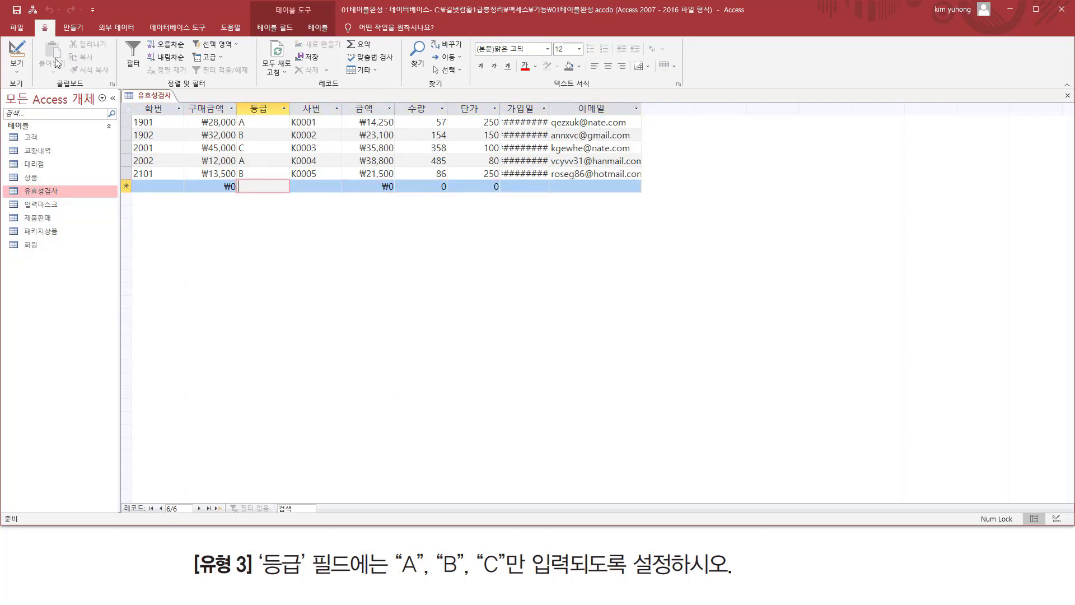
{"action": "left_click", "coordinate": [17, 53]}
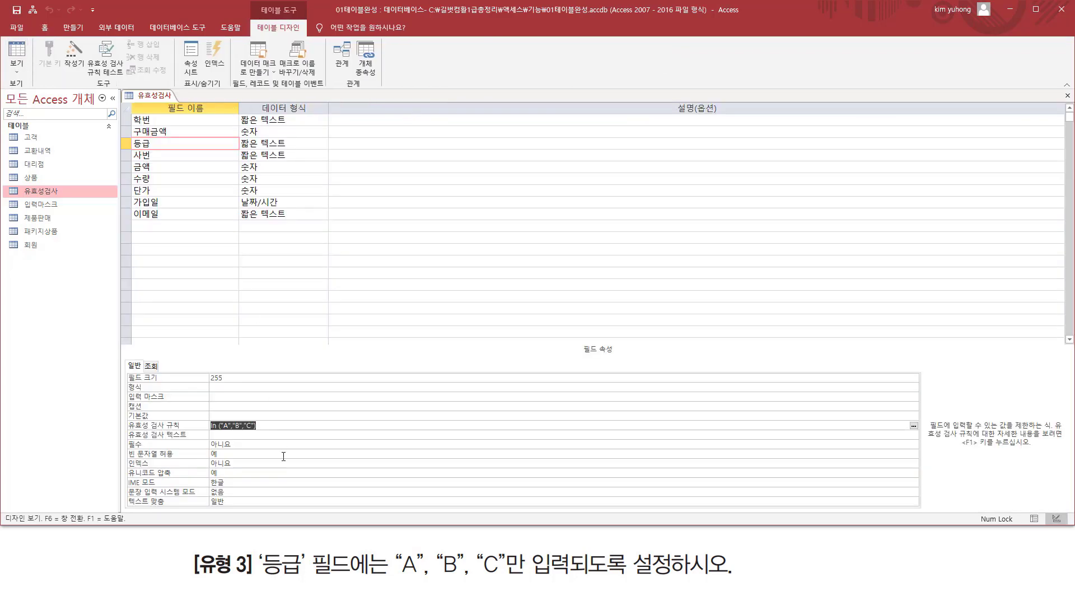
{"action": "left_click", "coordinate": [272, 427]}
{"action": "mouse_move", "coordinate": [388, 578]}
{"action": "left_mouse_down"}
{"action": "mouse_move", "coordinate": [508, 578]}
{"action": "mouse_move", "coordinate": [538, 565]}
{"action": "mouse_move", "coordinate": [540, 549]}
{"action": "mouse_move", "coordinate": [579, 551]}
{"action": "left_mouse_up"}
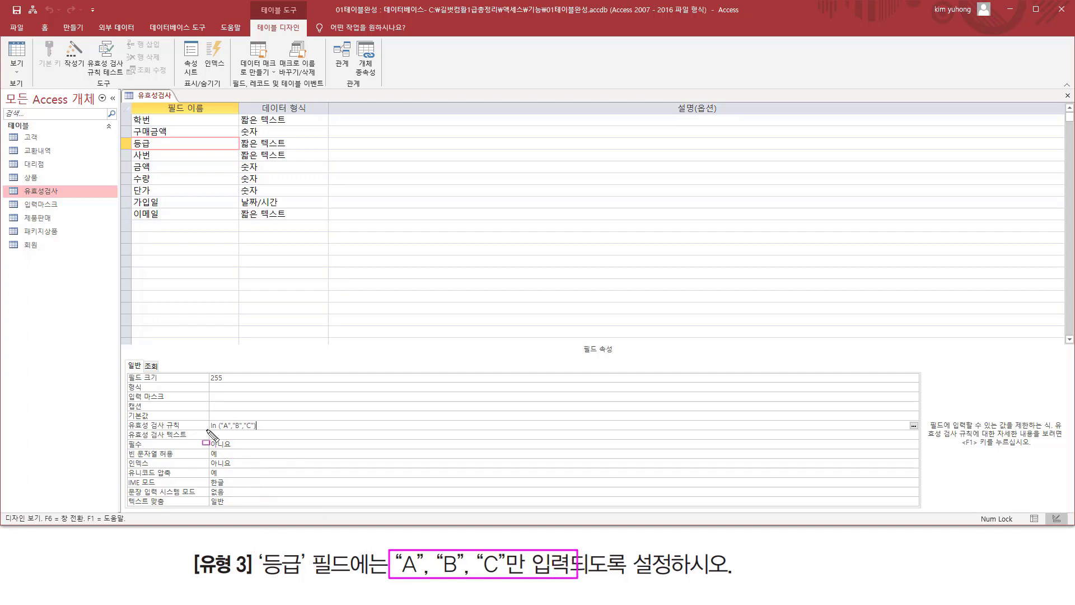
{"action": "left_click_drag", "start_coordinate": [207, 432], "coordinate": [256, 432]}
{"action": "key", "text": "Escape"}
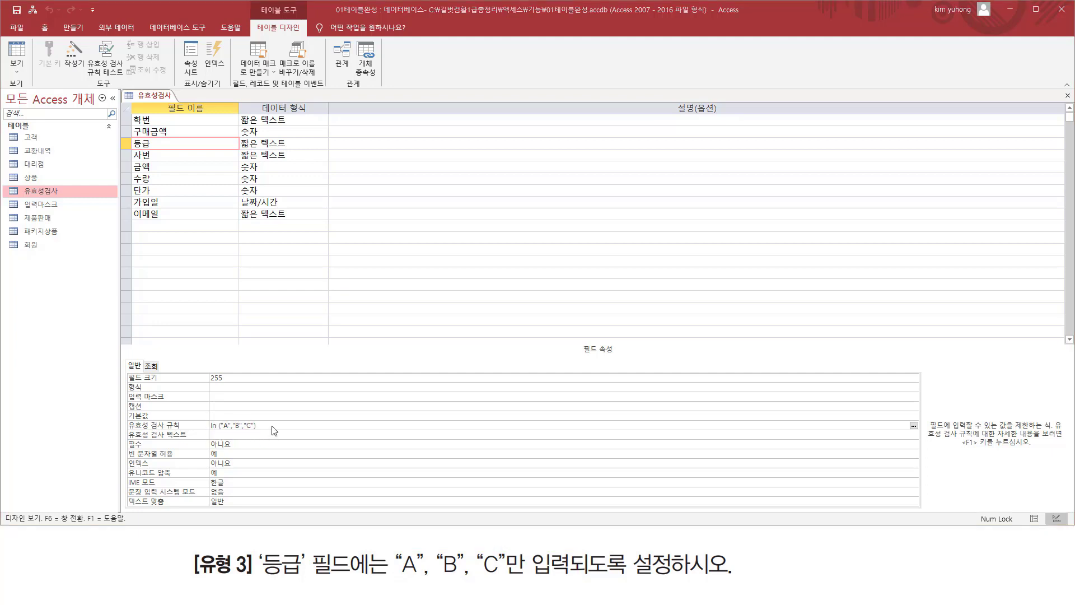
Replace the 등급 field's validation rule with "A" Or "B" Or "C"
{"action": "left_click", "coordinate": [273, 426]}
{"action": "key", "text": "shift+Home"}
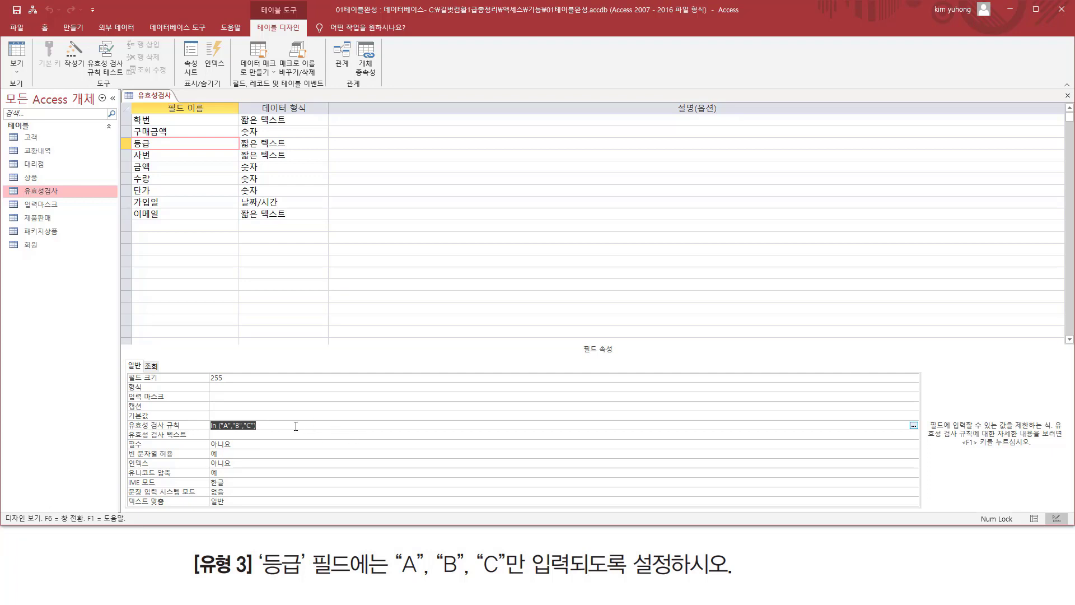
{"action": "type", "text": "\""}
{"action": "key", "text": "ctrl+2"}
{"action": "left_click_drag", "start_coordinate": [210, 431], "coordinate": [260, 432]}
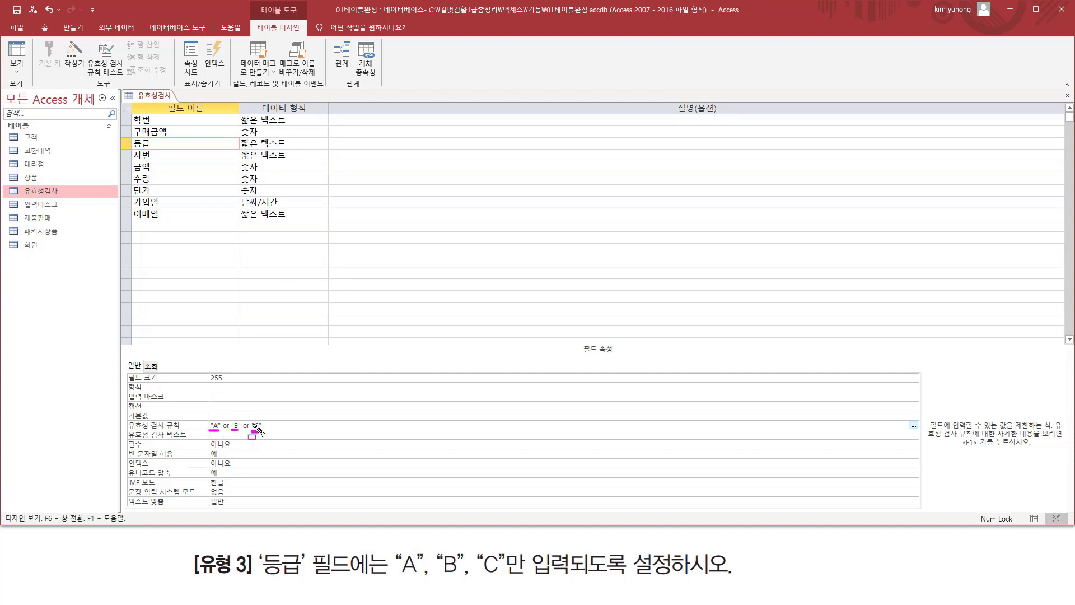
{"action": "key", "text": "Escape"}
{"action": "left_click", "coordinate": [286, 435]}
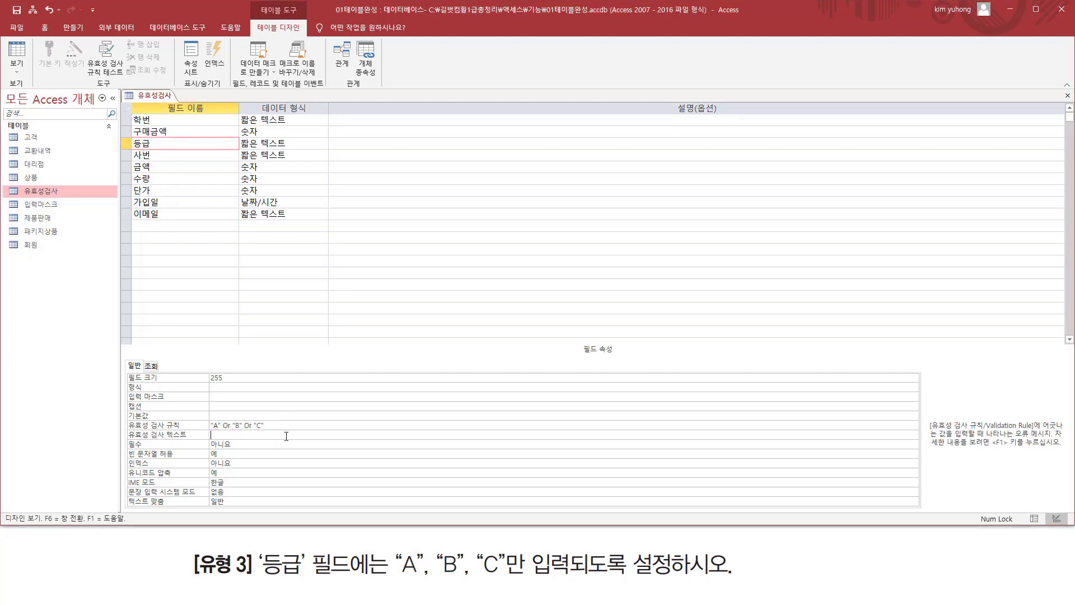
Save the 유효성검사 table, test existing data against the "A" Or "B" Or "C" rule, and display it in Datasheet view
{"action": "left_click", "coordinate": [16, 56]}
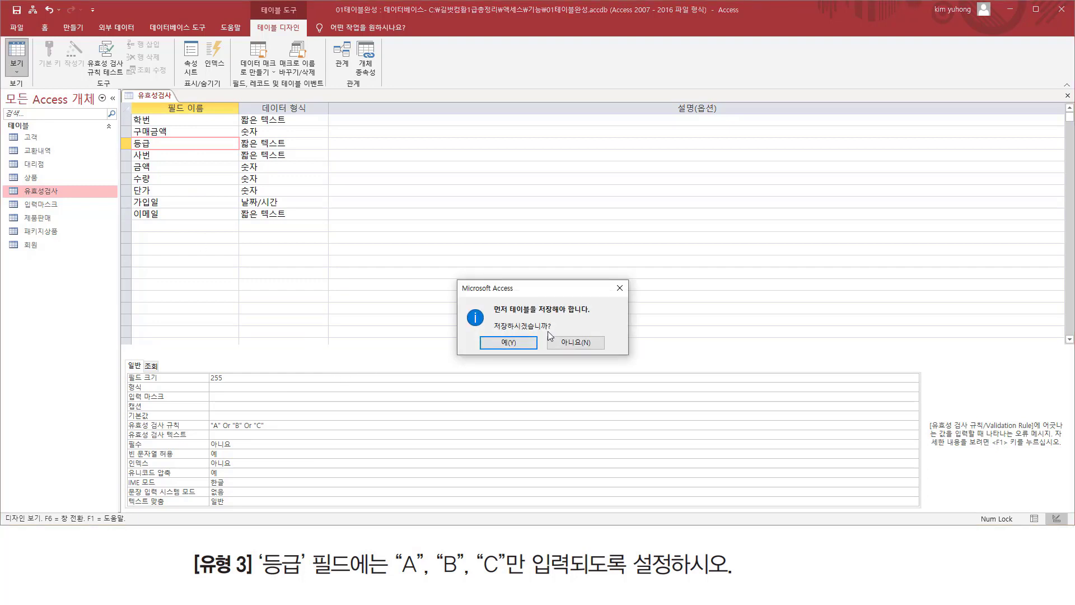
{"action": "left_click", "coordinate": [507, 345]}
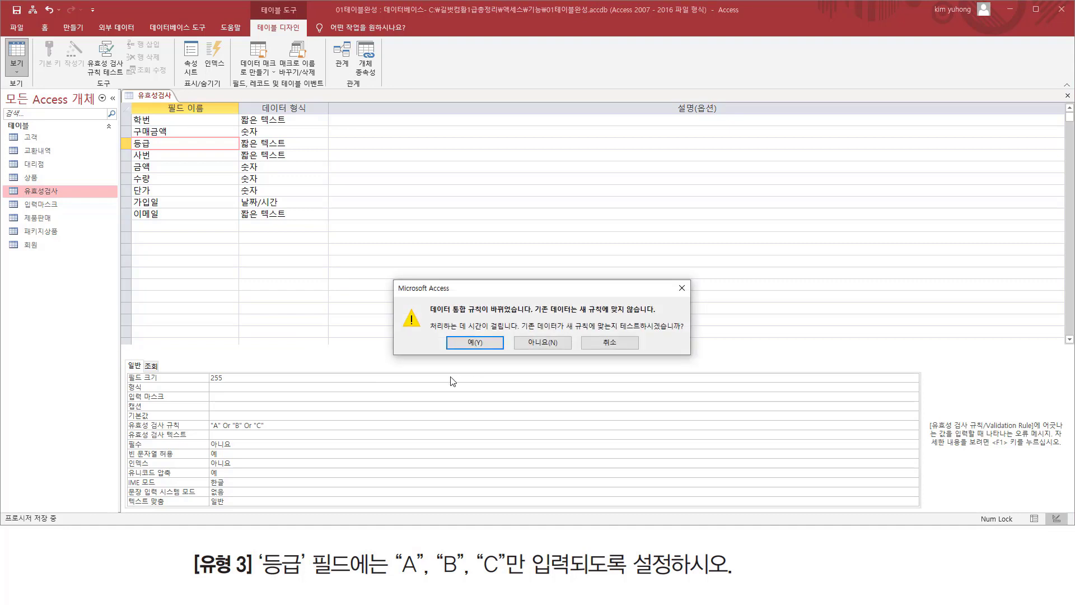
{"action": "left_click_drag", "start_coordinate": [431, 318], "coordinate": [508, 317]}
{"action": "left_click_drag", "start_coordinate": [621, 332], "coordinate": [692, 332]}
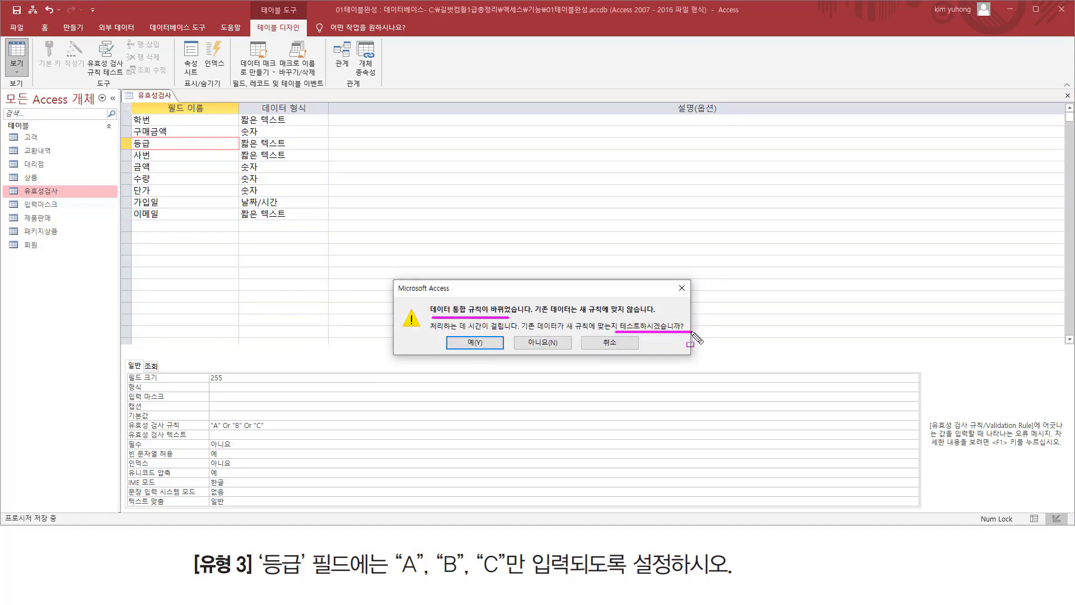
{"action": "left_click_drag", "start_coordinate": [463, 334], "coordinate": [502, 352]}
{"action": "left_click", "coordinate": [473, 342]}
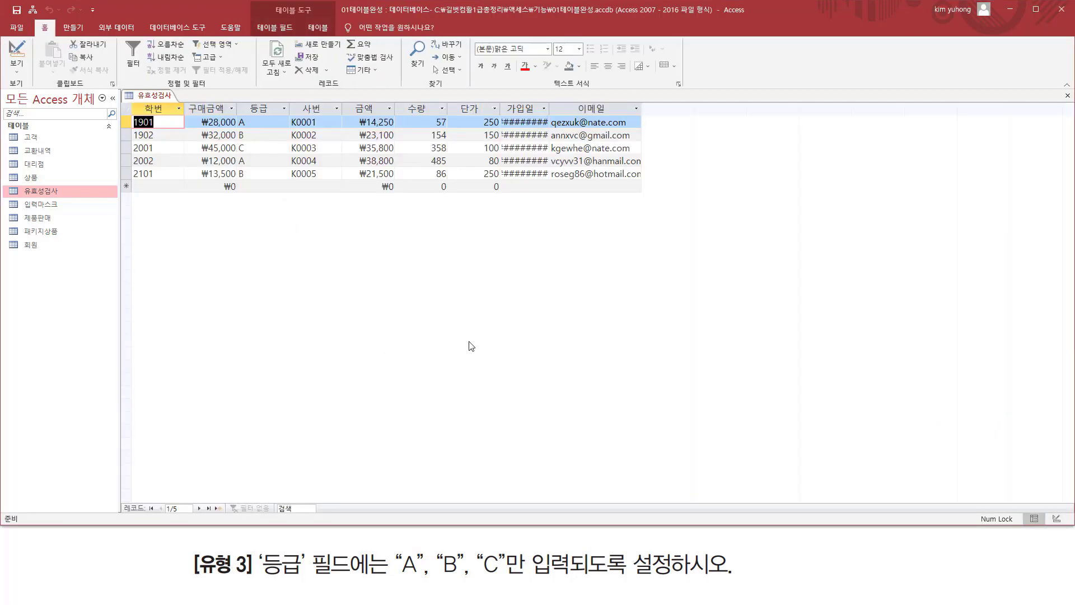
Try to enter E as the 등급 value of a new record to test the validation rule
{"action": "left_click", "coordinate": [252, 187]}
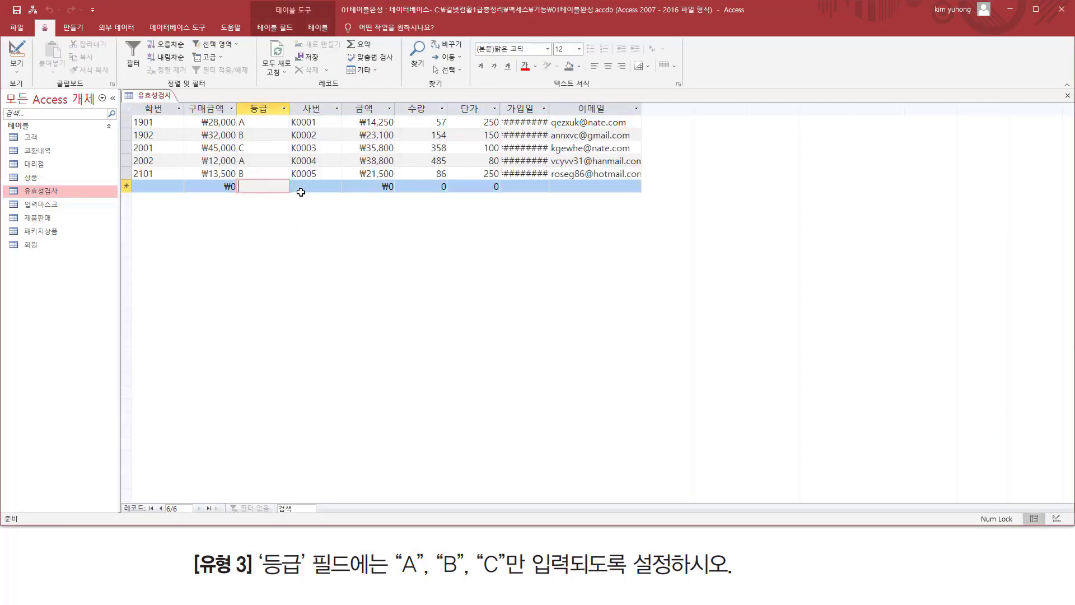
{"action": "type", "text": "ㅇ"}
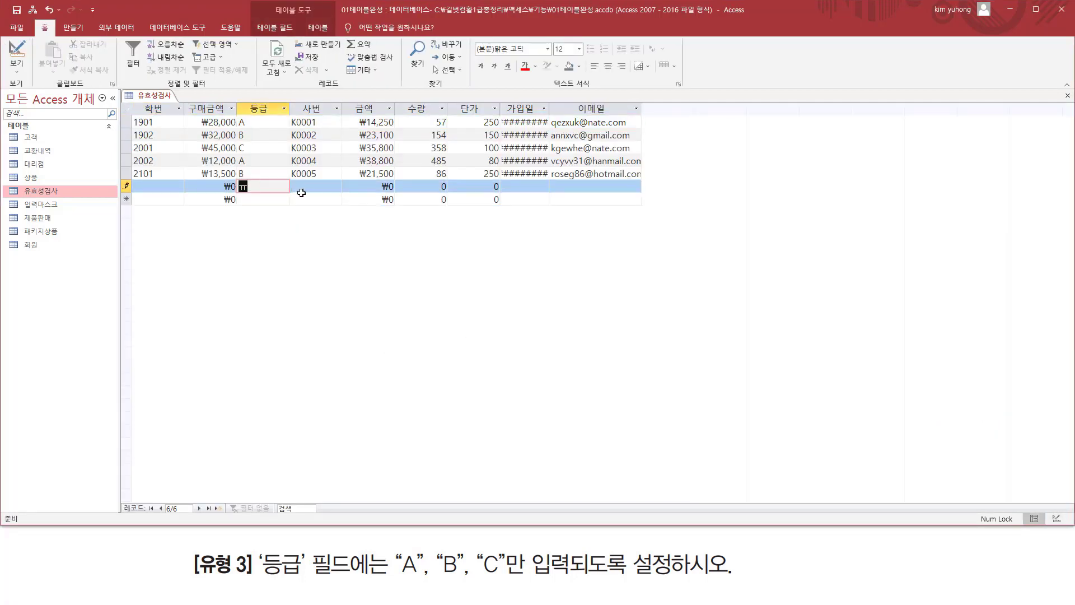
{"action": "key", "text": "BackSpace"}
{"action": "key", "text": "Tab"}
{"action": "left_click", "coordinate": [255, 190]}
{"action": "type", "text": "ㄷ"}
{"action": "key", "text": "BackSpace"}
{"action": "key", "text": "Return"}
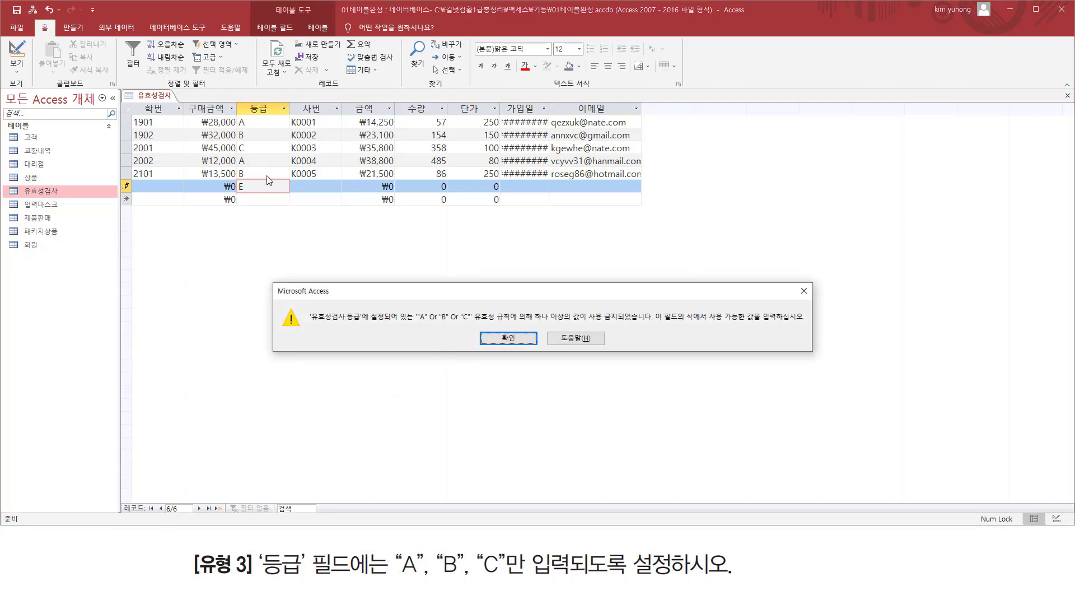
{"action": "key", "text": "ctrl+shift+d"}
{"action": "left_click_drag", "start_coordinate": [414, 319], "coordinate": [469, 320]}
{"action": "left_click_drag", "start_coordinate": [536, 322], "coordinate": [637, 322]}
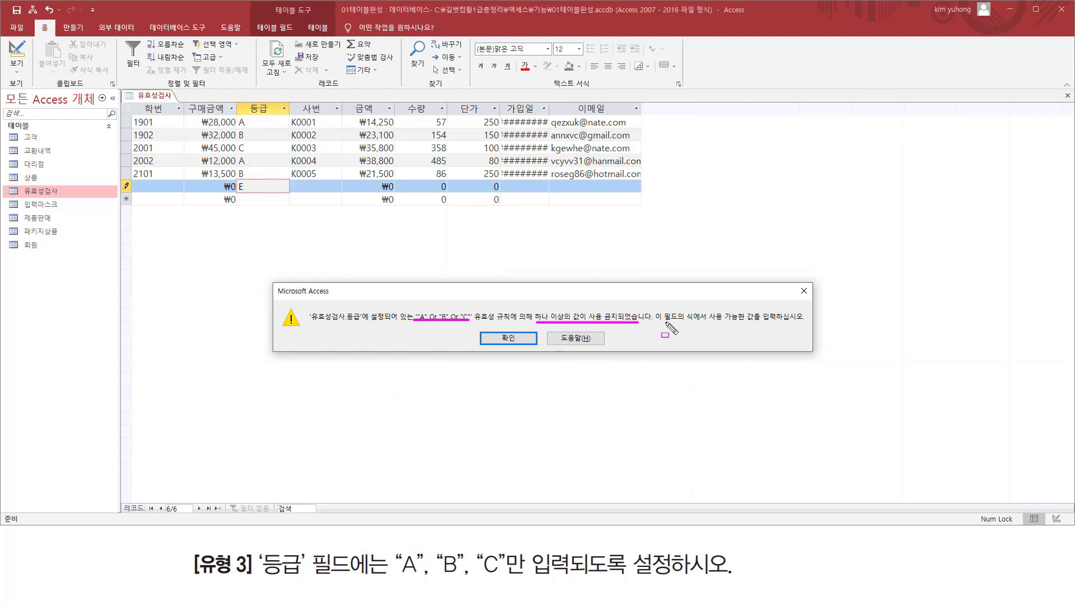
{"action": "left_click_drag", "start_coordinate": [655, 323], "coordinate": [804, 323]}
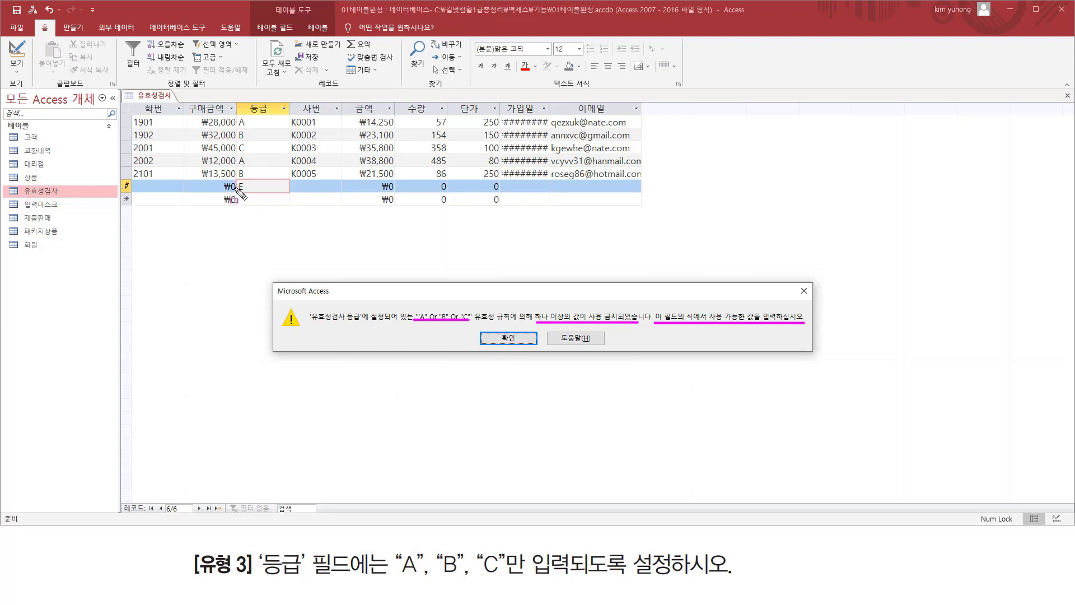
Dismiss the validation message, discard the unsaved new record, and return the 유효성검사 table to Design view
{"action": "left_click", "coordinate": [495, 338]}
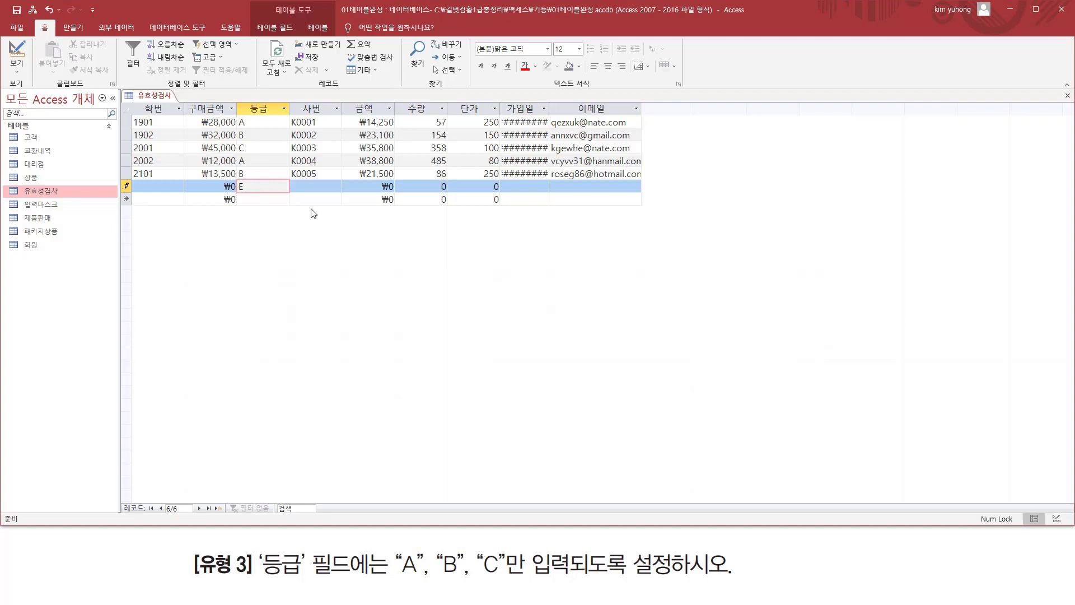
{"action": "key", "text": "Escape"}
{"action": "key", "text": "Escape"}
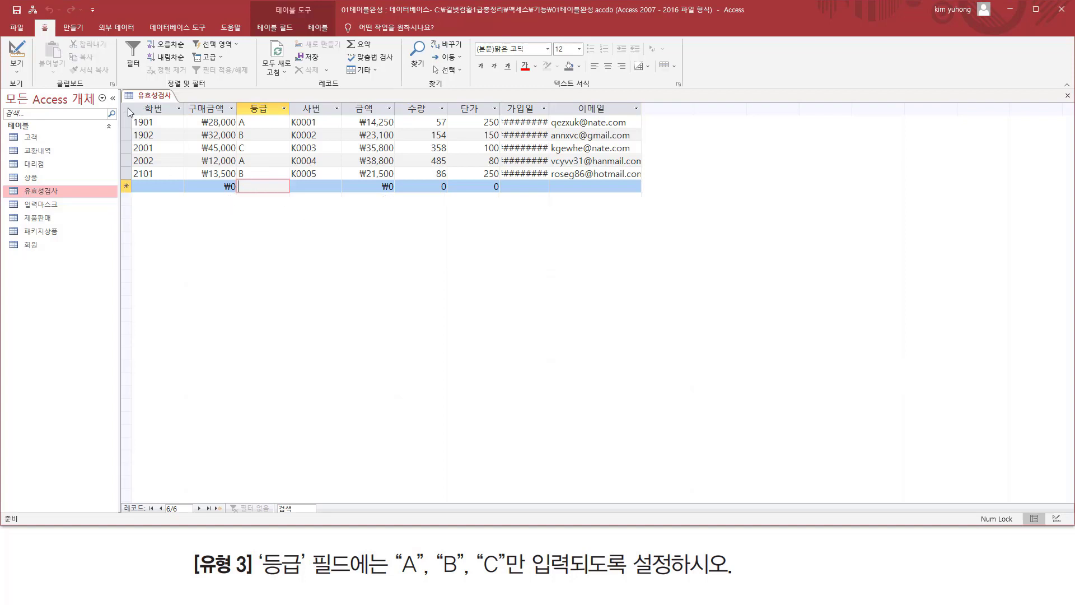
{"action": "left_click", "coordinate": [17, 56]}
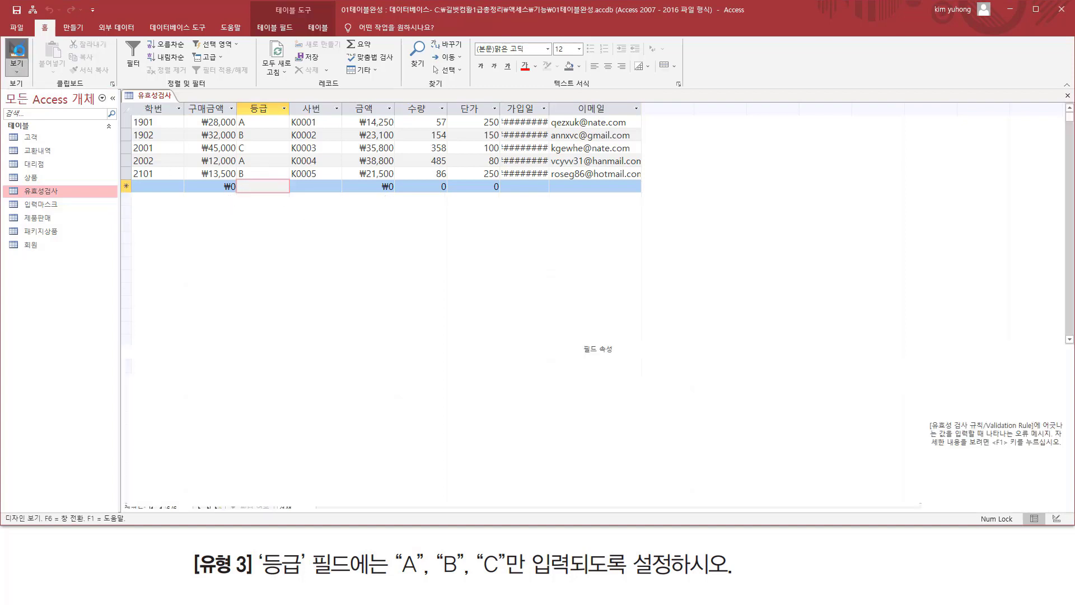
Review the 등급 field's validation rule against the requirement that only A, B or C be allowed
{"action": "left_click", "coordinate": [290, 423]}
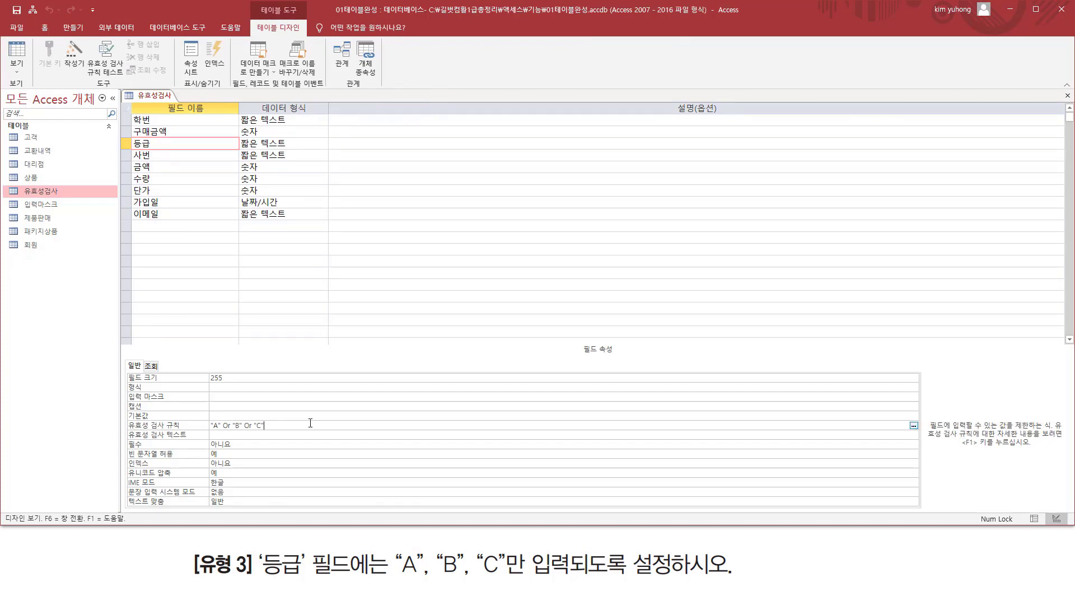
{"action": "left_click", "coordinate": [141, 424]}
{"action": "mouse_move", "coordinate": [255, 429]}
{"action": "left_mouse_down"}
{"action": "mouse_move", "coordinate": [209, 435]}
{"action": "mouse_move", "coordinate": [268, 434]}
{"action": "mouse_move", "coordinate": [267, 417]}
{"action": "left_mouse_up"}
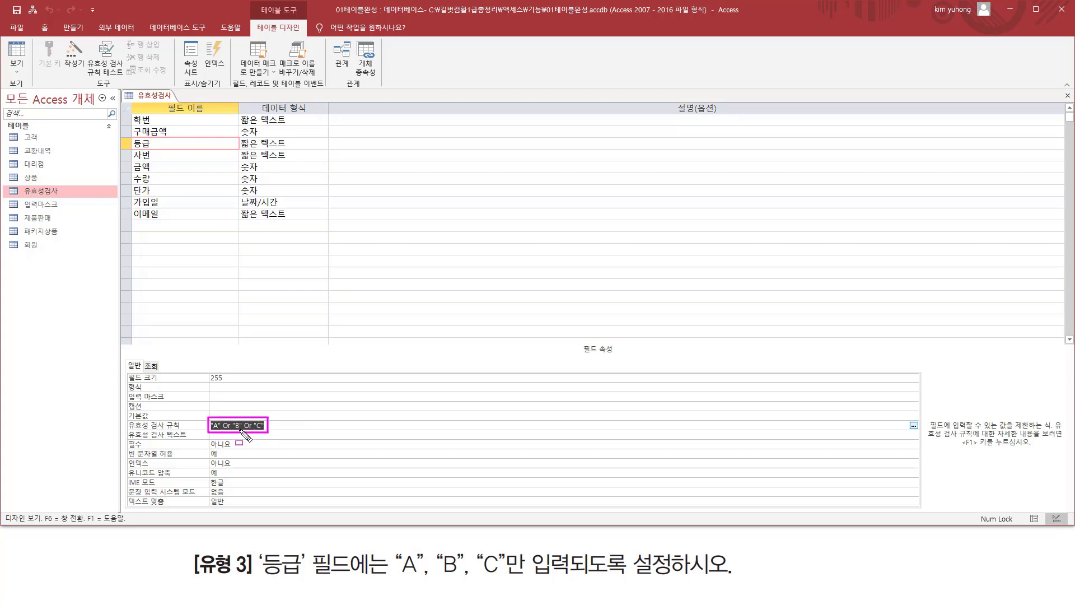
{"action": "left_click", "coordinate": [288, 425]}
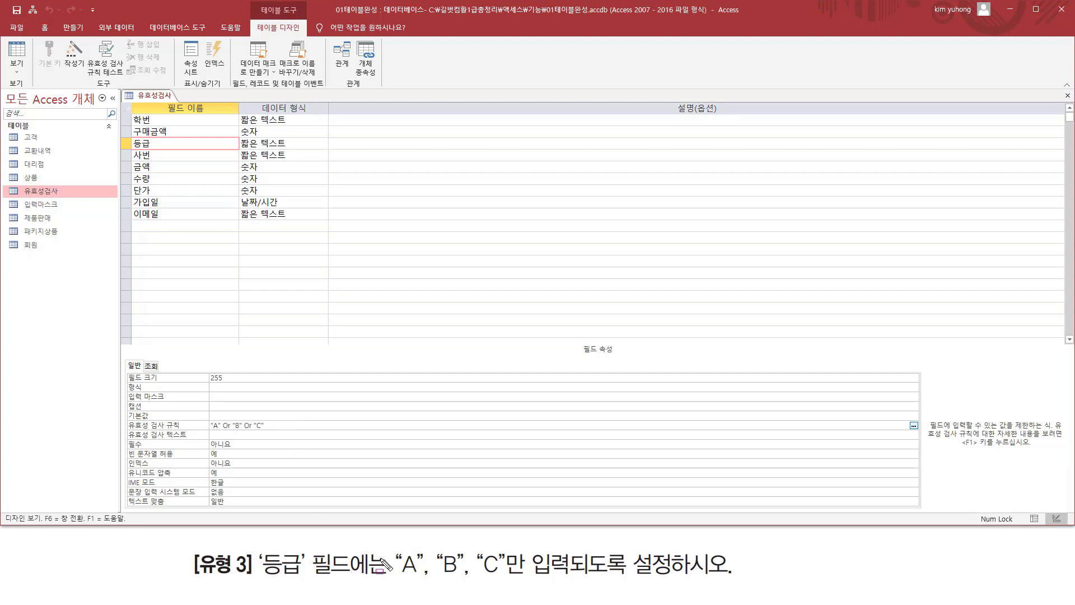
{"action": "mouse_move", "coordinate": [393, 541]}
{"action": "left_mouse_down"}
{"action": "mouse_move", "coordinate": [476, 576]}
{"action": "mouse_move", "coordinate": [526, 583]}
{"action": "left_mouse_up"}
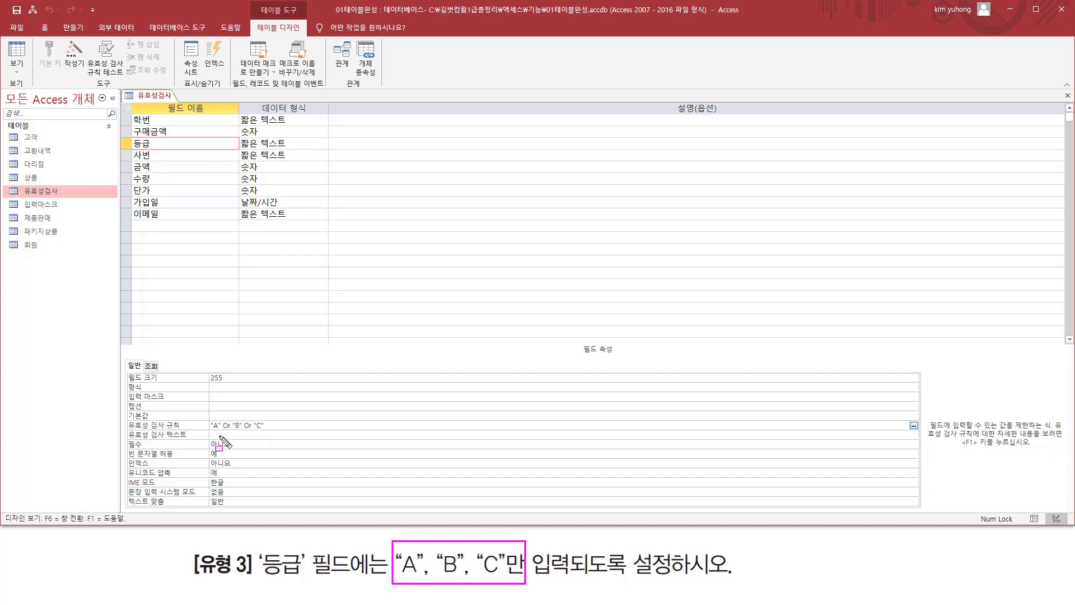
{"action": "left_click_drag", "start_coordinate": [209, 432], "coordinate": [268, 433]}
{"action": "key", "text": "Escape"}
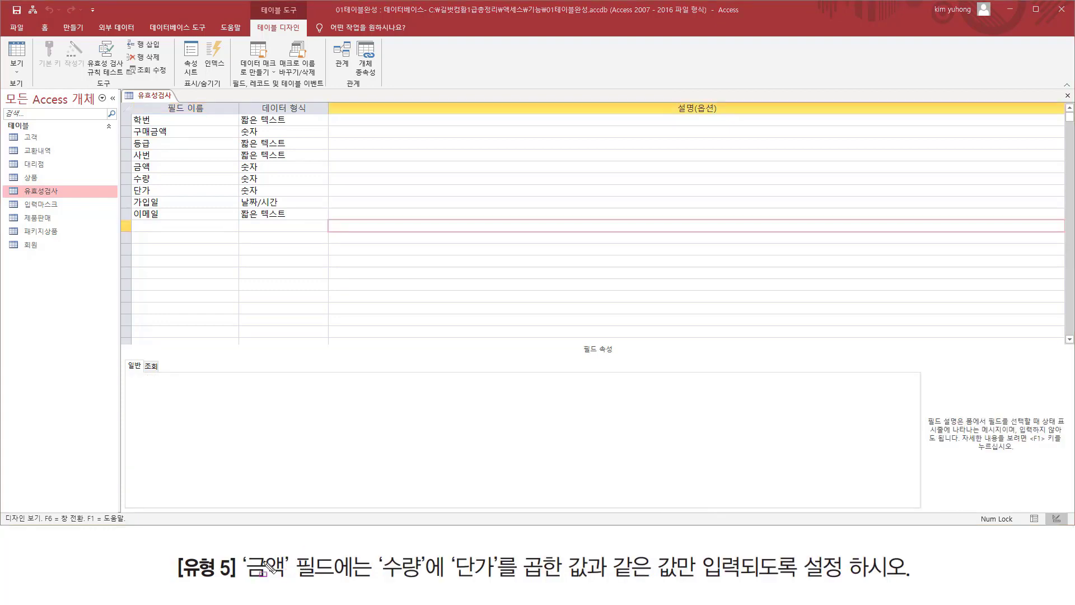
{"action": "mouse_move", "coordinate": [242, 581]}
{"action": "left_mouse_down"}
{"action": "mouse_move", "coordinate": [281, 580]}
{"action": "mouse_move", "coordinate": [290, 556]}
{"action": "left_mouse_up"}
{"action": "left_click_drag", "start_coordinate": [125, 159], "coordinate": [217, 175]}
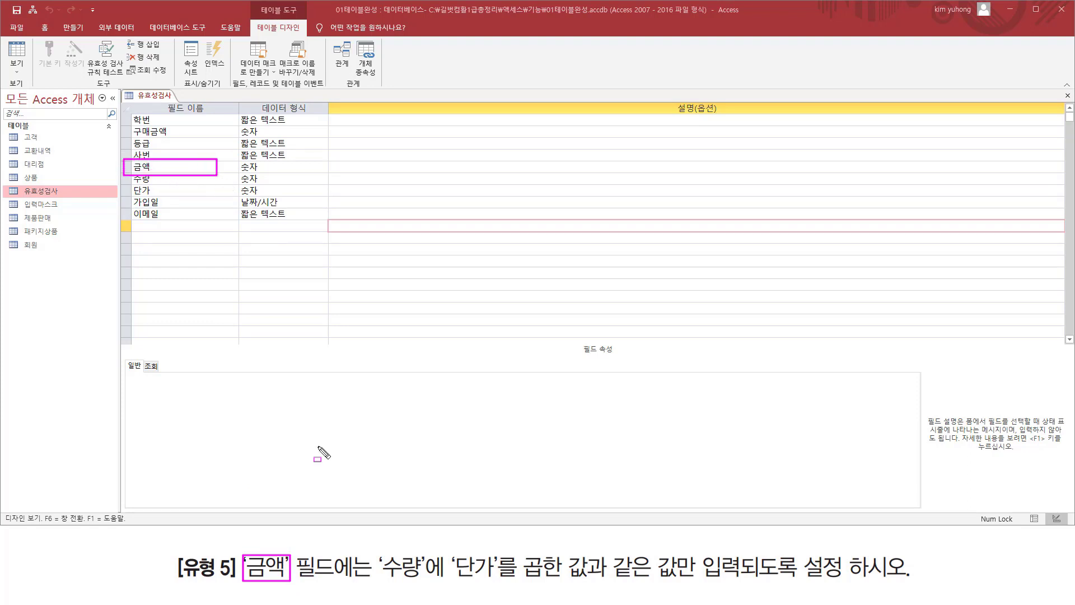
{"action": "key", "text": "Escape"}
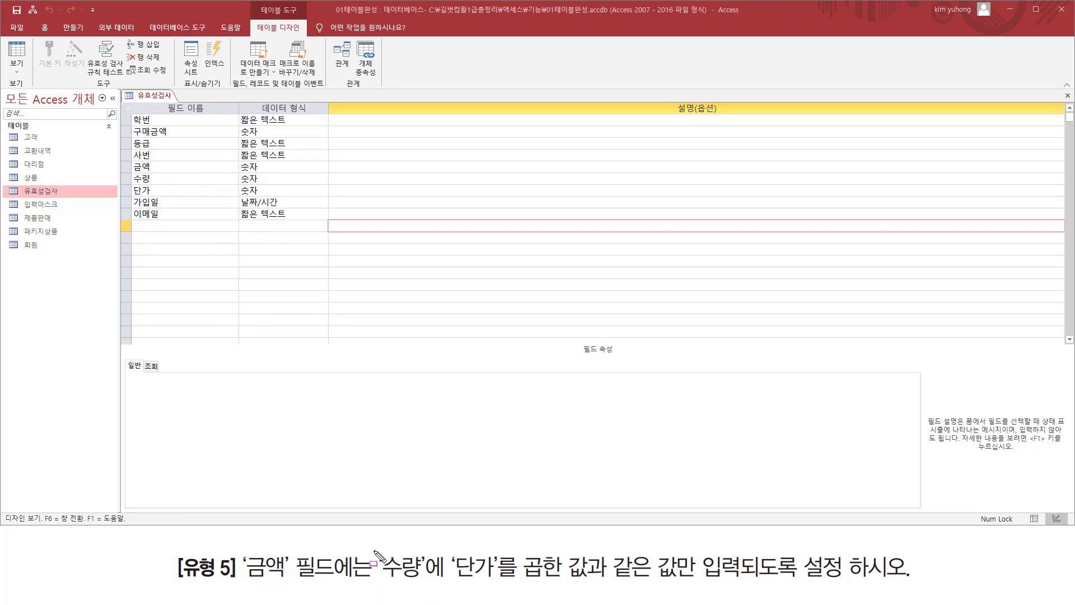
{"action": "mouse_move", "coordinate": [373, 549]}
{"action": "left_mouse_down"}
{"action": "mouse_move", "coordinate": [429, 584]}
{"action": "mouse_move", "coordinate": [911, 582]}
{"action": "left_mouse_up"}
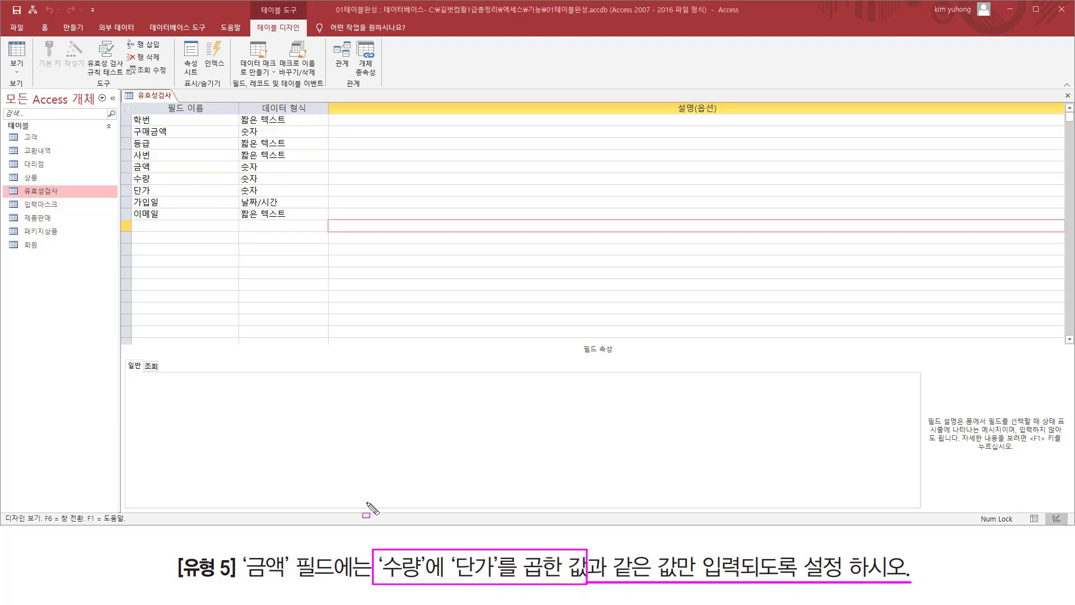
{"action": "key", "text": "Escape"}
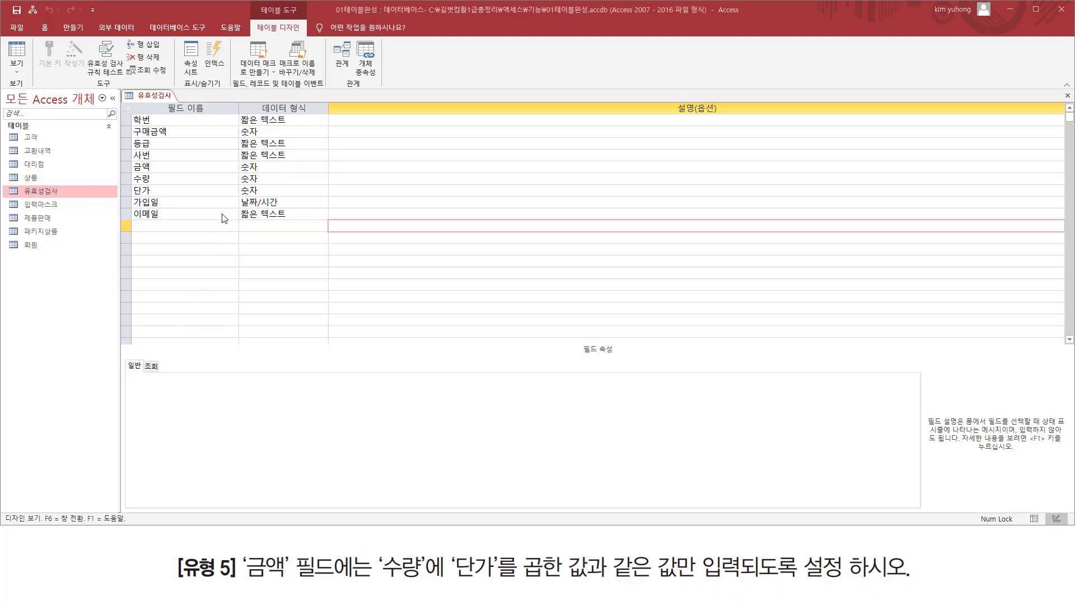
Select the 금액 field and open its validation rule property for editing
{"action": "left_click", "coordinate": [173, 168]}
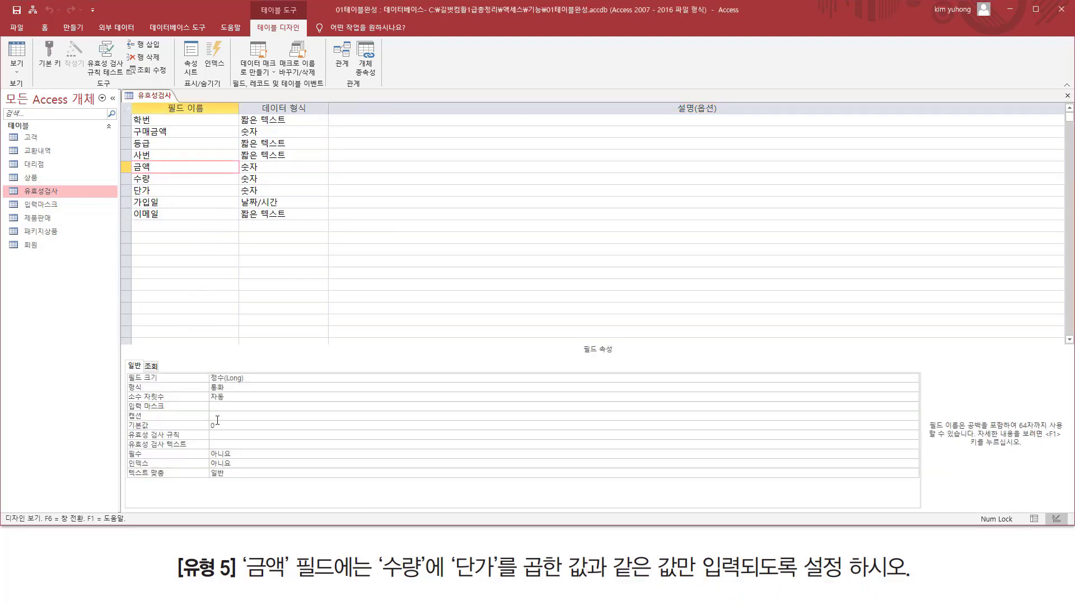
{"action": "left_click", "coordinate": [233, 433]}
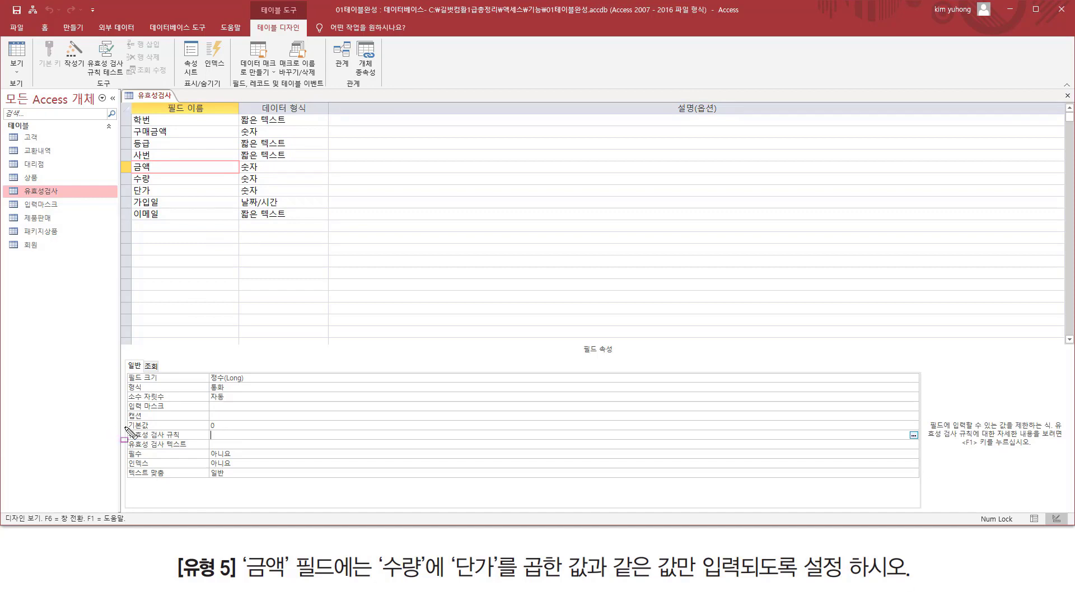
{"action": "left_click_drag", "start_coordinate": [124, 427], "coordinate": [273, 441]}
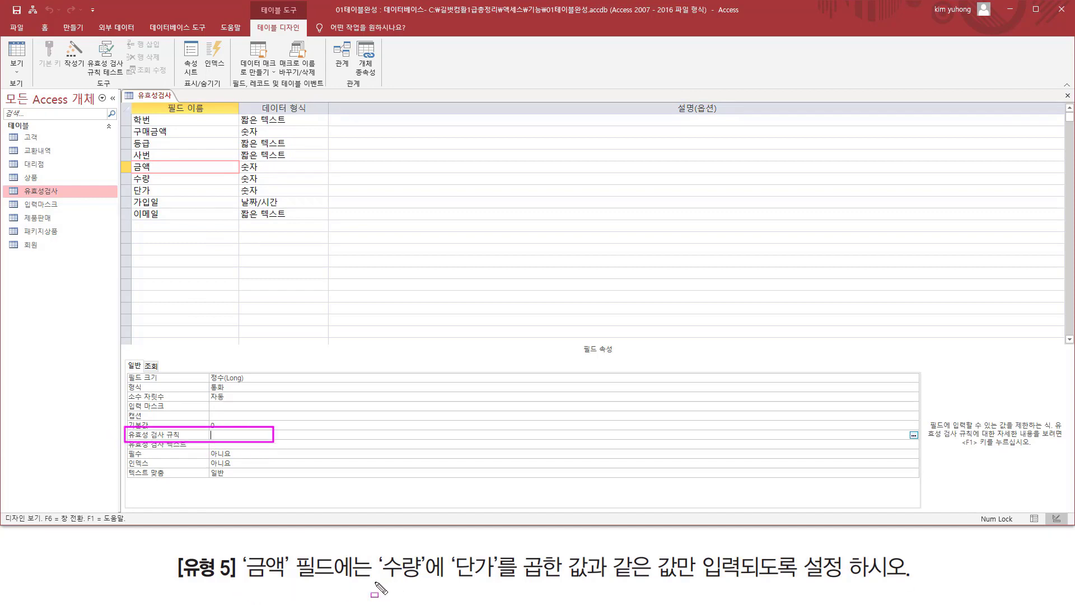
{"action": "left_click_drag", "start_coordinate": [376, 583], "coordinate": [498, 584]}
{"action": "left_click_drag", "start_coordinate": [384, 546], "coordinate": [420, 593]}
{"action": "left_click_drag", "start_coordinate": [452, 546], "coordinate": [496, 587]}
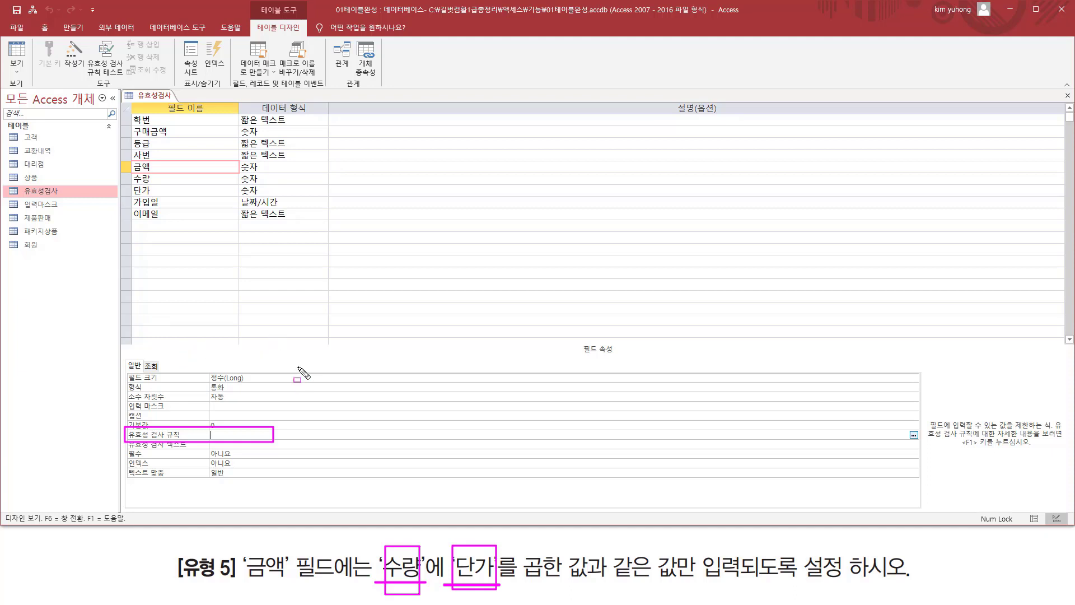
{"action": "key", "text": "Escape"}
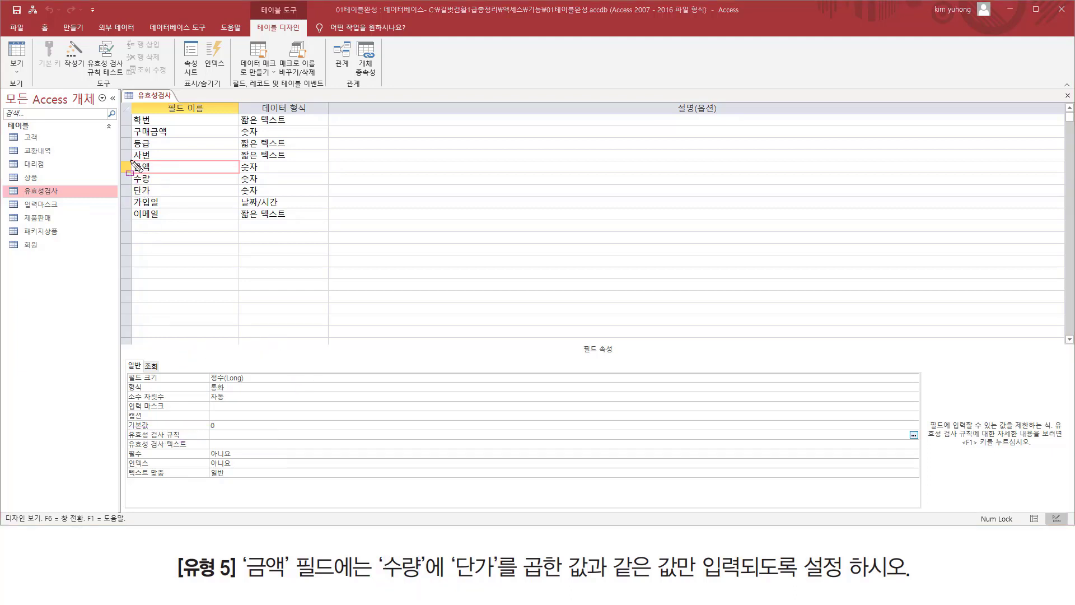
{"action": "left_click_drag", "start_coordinate": [131, 161], "coordinate": [170, 174]}
{"action": "left_click_drag", "start_coordinate": [127, 430], "coordinate": [270, 440]}
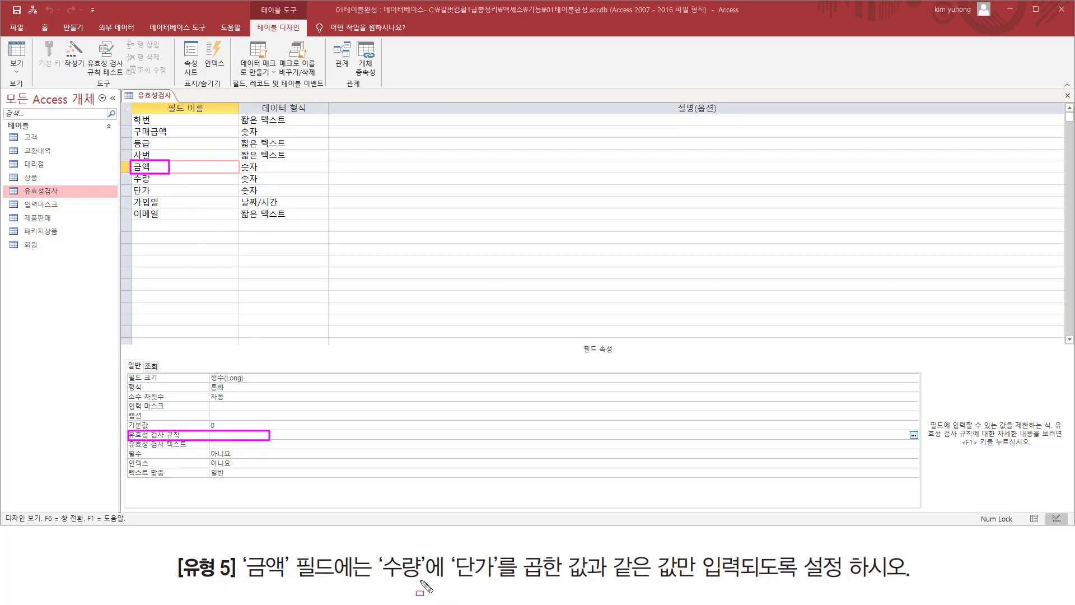
{"action": "mouse_move", "coordinate": [383, 549]}
{"action": "left_mouse_down"}
{"action": "mouse_move", "coordinate": [442, 587]}
{"action": "mouse_move", "coordinate": [492, 587]}
{"action": "left_mouse_up"}
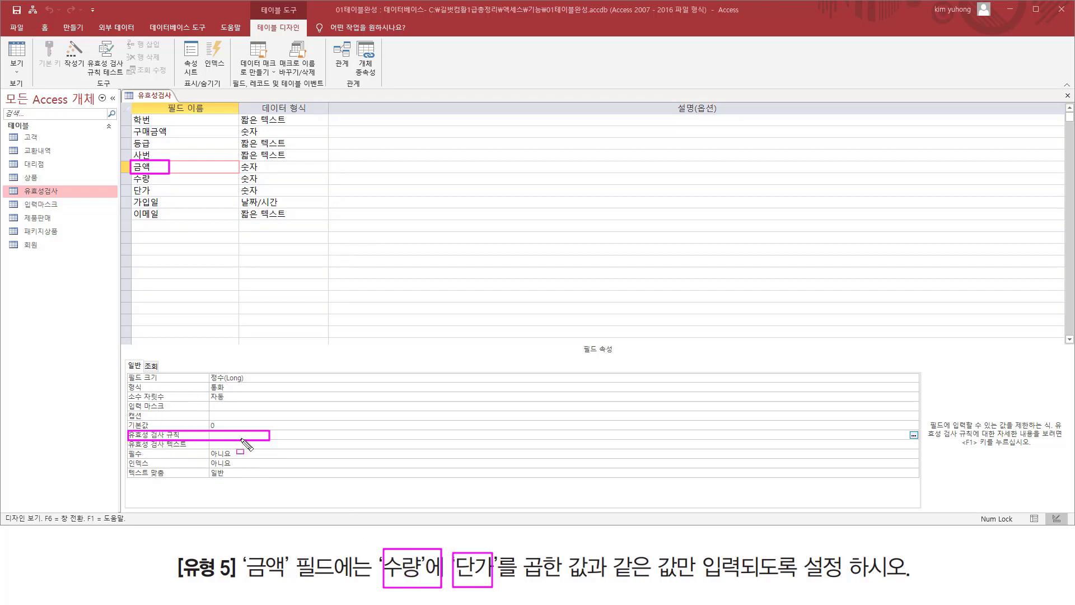
{"action": "left_click_drag", "start_coordinate": [133, 170], "coordinate": [148, 169]}
{"action": "left_click_drag", "start_coordinate": [131, 438], "coordinate": [267, 439]}
{"action": "key", "text": "Escape"}
Display the property sheet for the 유효성검사 table
{"action": "left_click", "coordinate": [170, 167]}
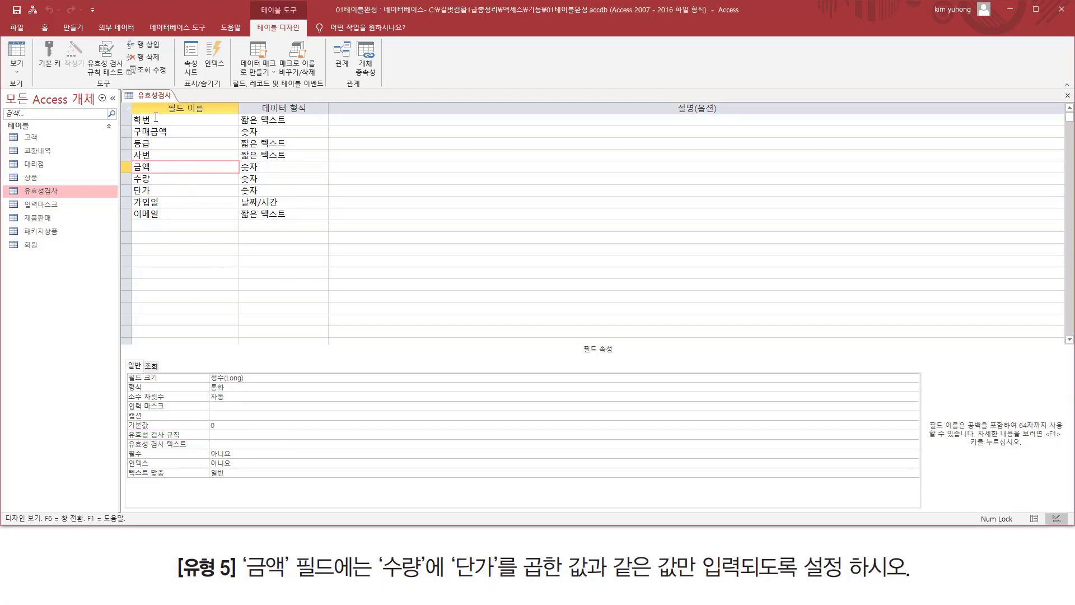
{"action": "key", "text": "ctrl+2"}
{"action": "left_click_drag", "start_coordinate": [136, 98], "coordinate": [174, 99]}
{"action": "mouse_move", "coordinate": [254, 3]}
{"action": "left_mouse_down"}
{"action": "mouse_move", "coordinate": [305, 17]}
{"action": "mouse_move", "coordinate": [298, 33]}
{"action": "left_mouse_up"}
{"action": "mouse_move", "coordinate": [181, 38]}
{"action": "left_mouse_down"}
{"action": "mouse_move", "coordinate": [216, 78]}
{"action": "mouse_move", "coordinate": [205, 77]}
{"action": "left_mouse_up"}
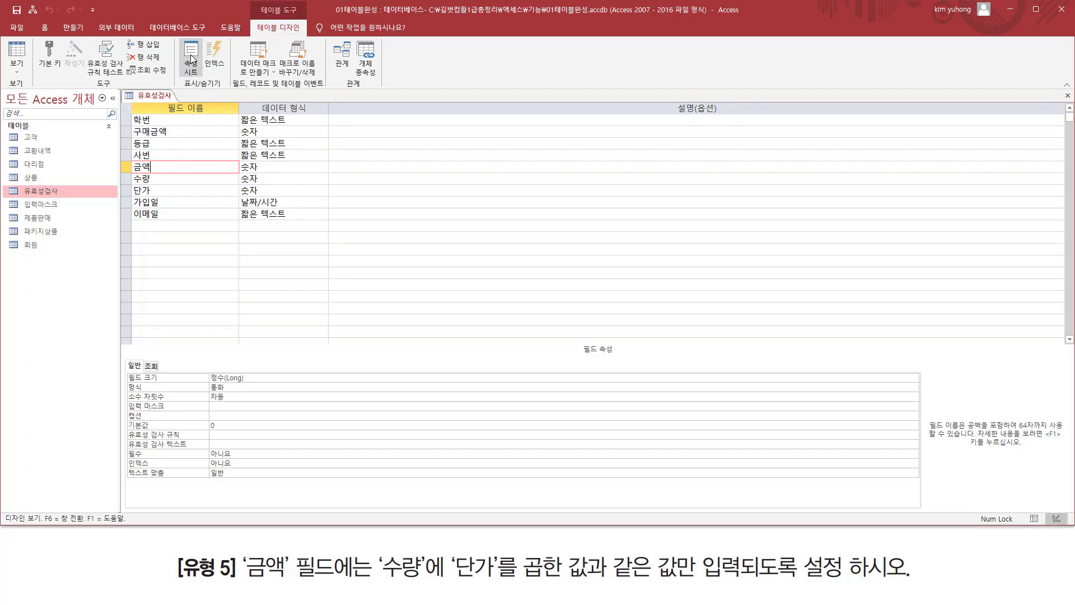
{"action": "left_click", "coordinate": [191, 62]}
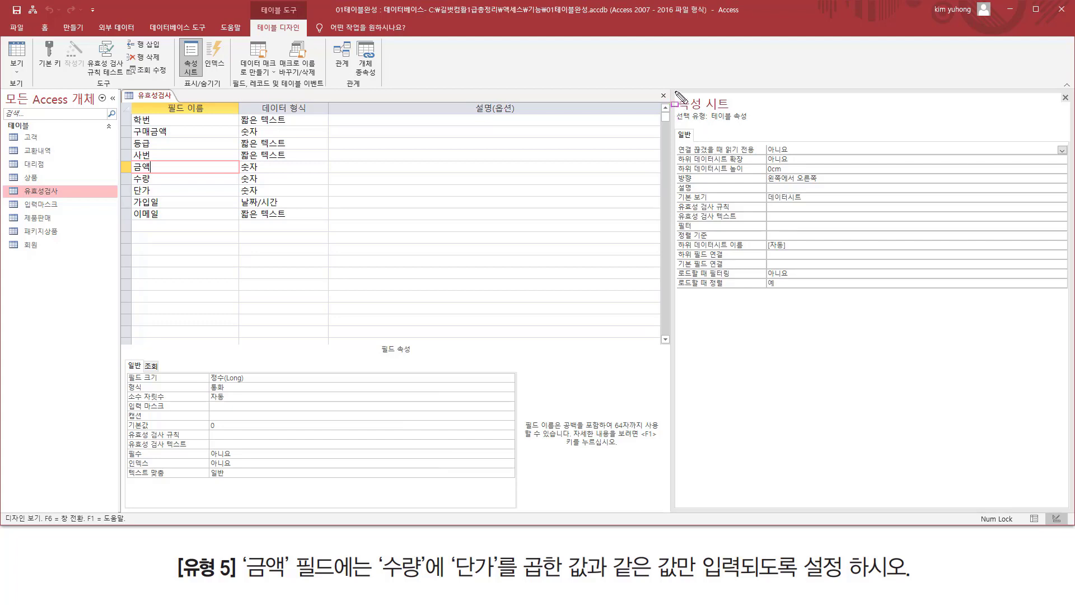
{"action": "mouse_move", "coordinate": [676, 92]}
{"action": "left_mouse_down"}
{"action": "mouse_move", "coordinate": [739, 128]}
{"action": "mouse_move", "coordinate": [753, 119]}
{"action": "left_mouse_up"}
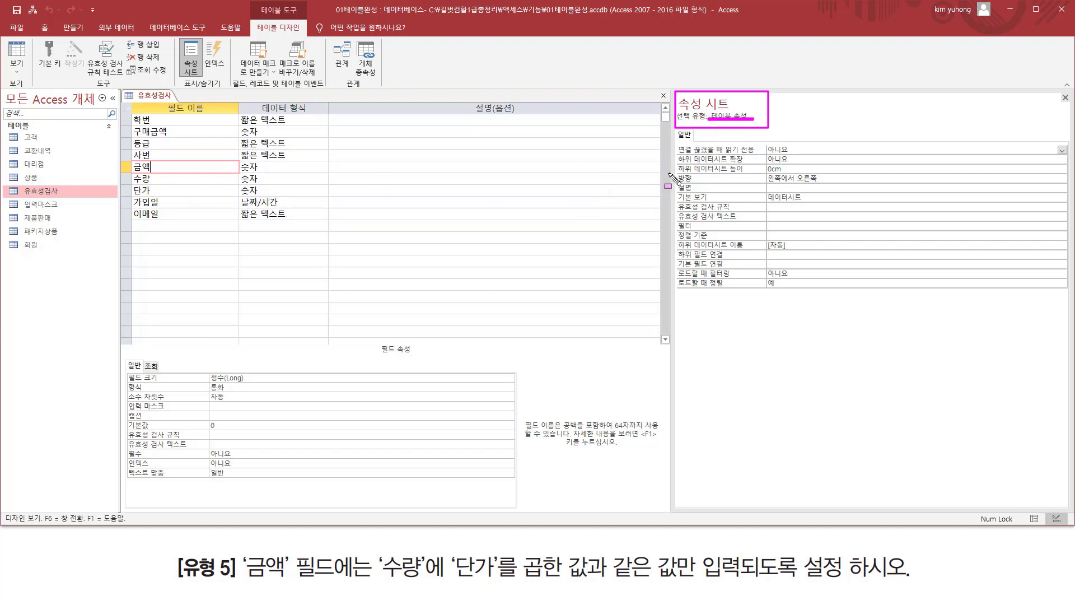
{"action": "key", "text": "Escape"}
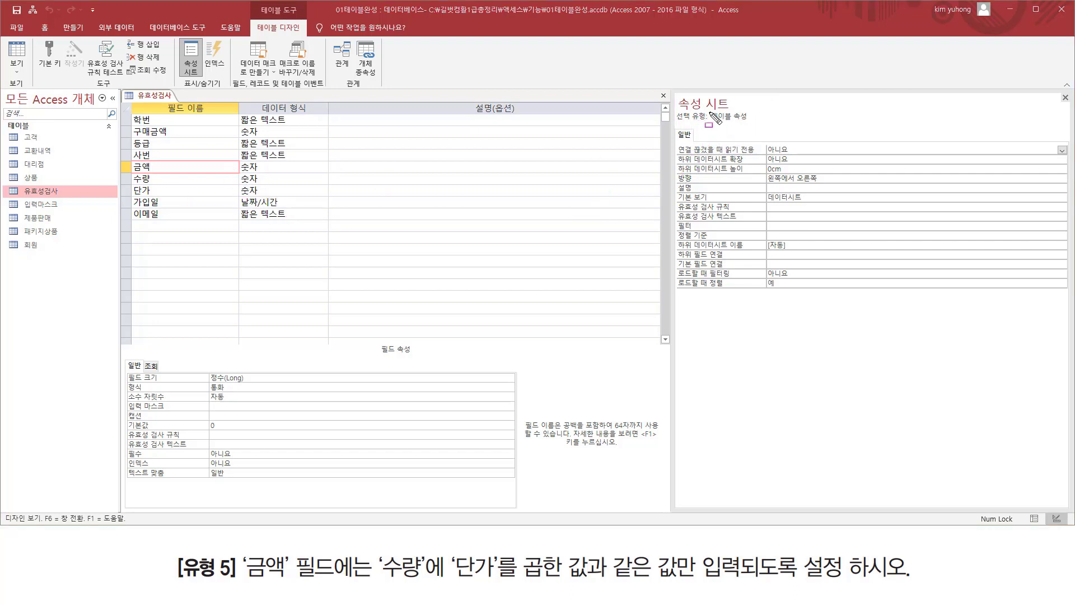
{"action": "left_click_drag", "start_coordinate": [710, 110], "coordinate": [755, 123]}
{"action": "mouse_move", "coordinate": [677, 199]}
{"action": "left_mouse_down"}
{"action": "mouse_move", "coordinate": [756, 224]}
{"action": "mouse_move", "coordinate": [1067, 224]}
{"action": "left_mouse_up"}
{"action": "key", "text": "Escape"}
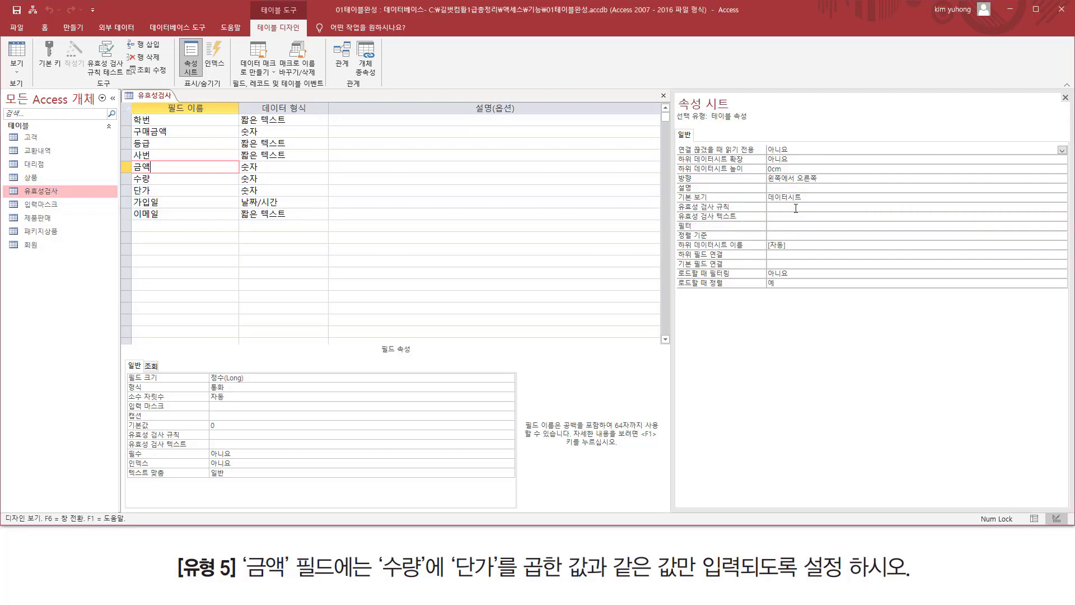
Set the 유효성검사 table's own validation rule to [금액]=[수량]*[단가]
{"action": "left_click", "coordinate": [798, 208]}
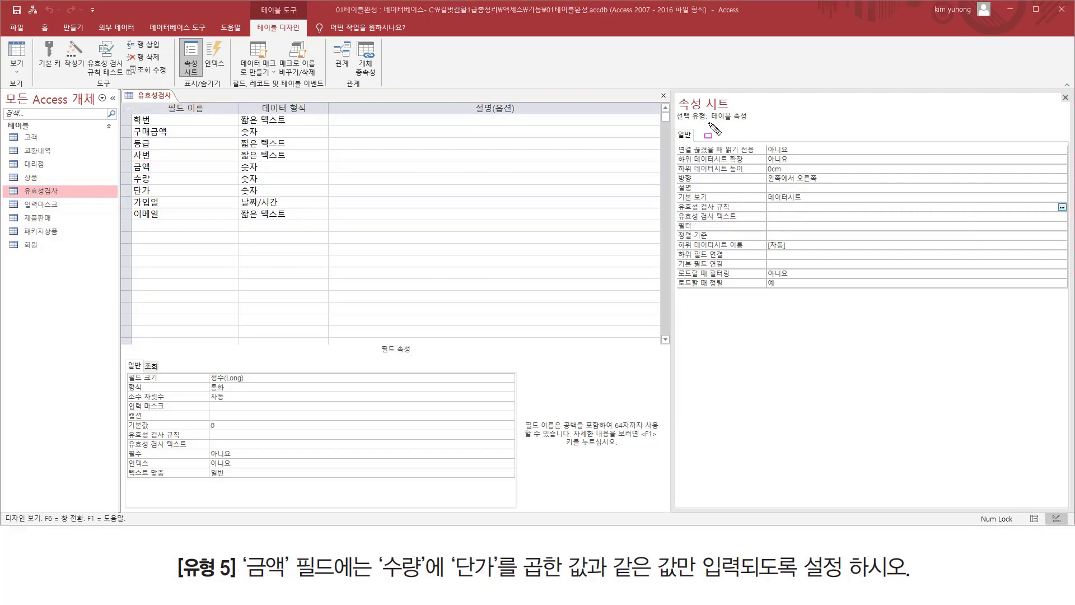
{"action": "left_click_drag", "start_coordinate": [709, 121], "coordinate": [756, 121]}
{"action": "left_click_drag", "start_coordinate": [679, 197], "coordinate": [838, 213]}
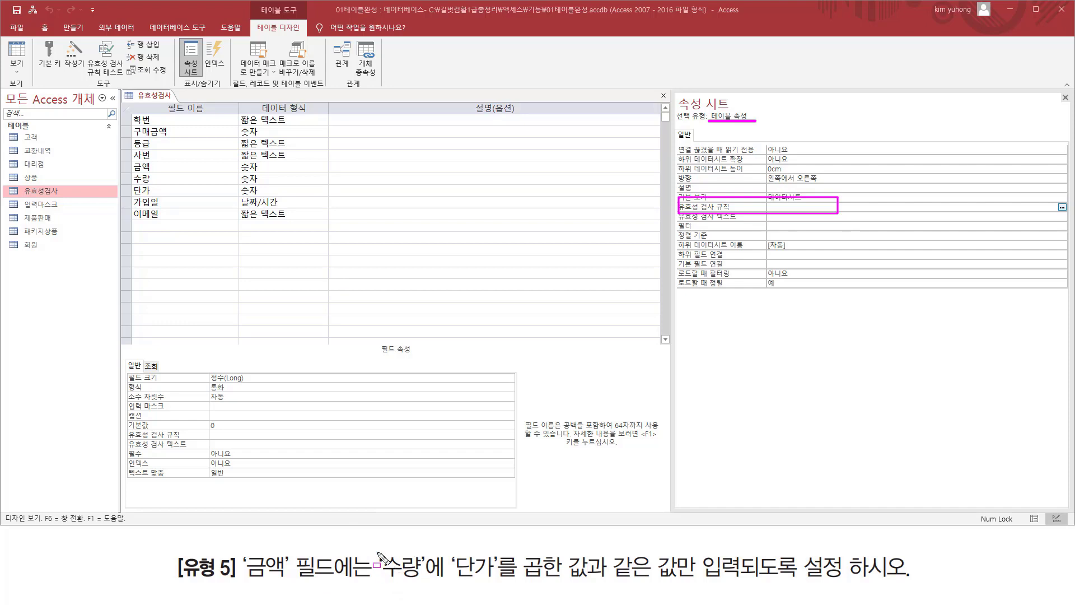
{"action": "left_click_drag", "start_coordinate": [375, 549], "coordinate": [423, 582]}
{"action": "left_click_drag", "start_coordinate": [452, 544], "coordinate": [498, 587]}
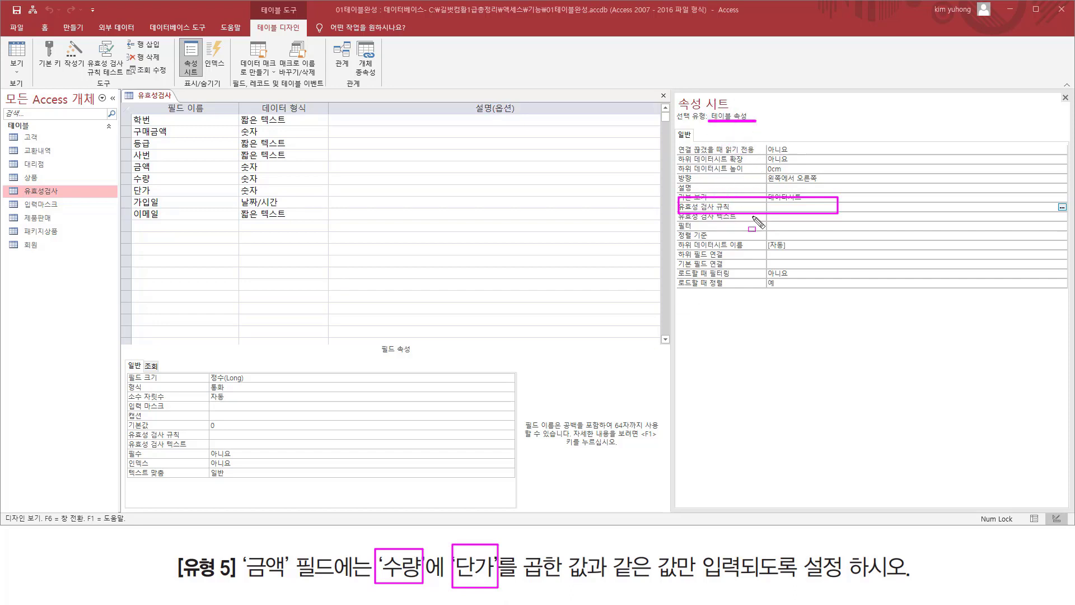
{"action": "key", "text": "e"}
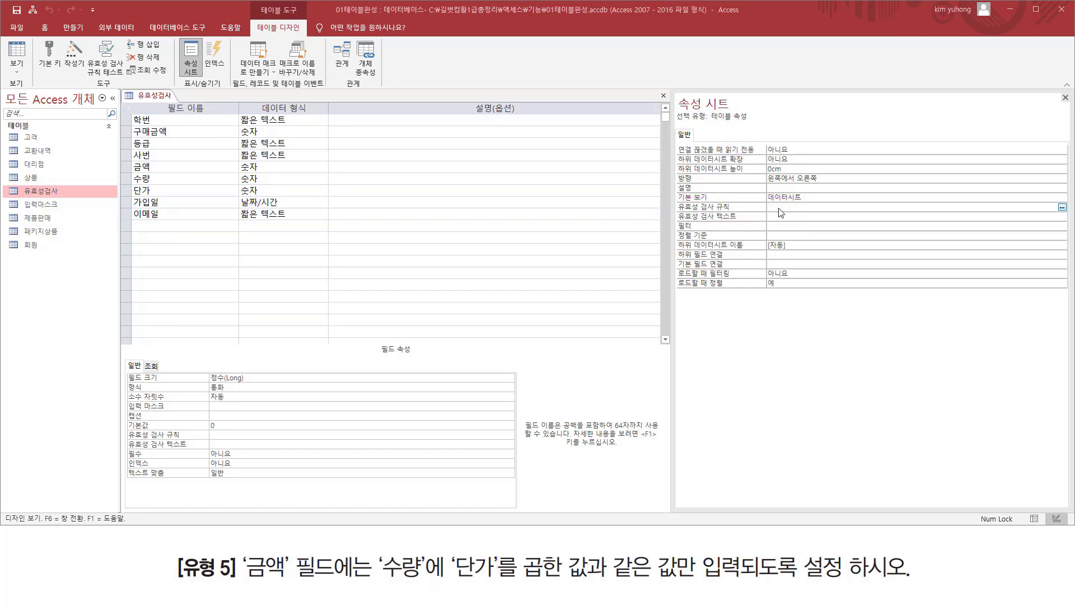
{"action": "key", "text": "Escape"}
{"action": "left_click", "coordinate": [804, 206]}
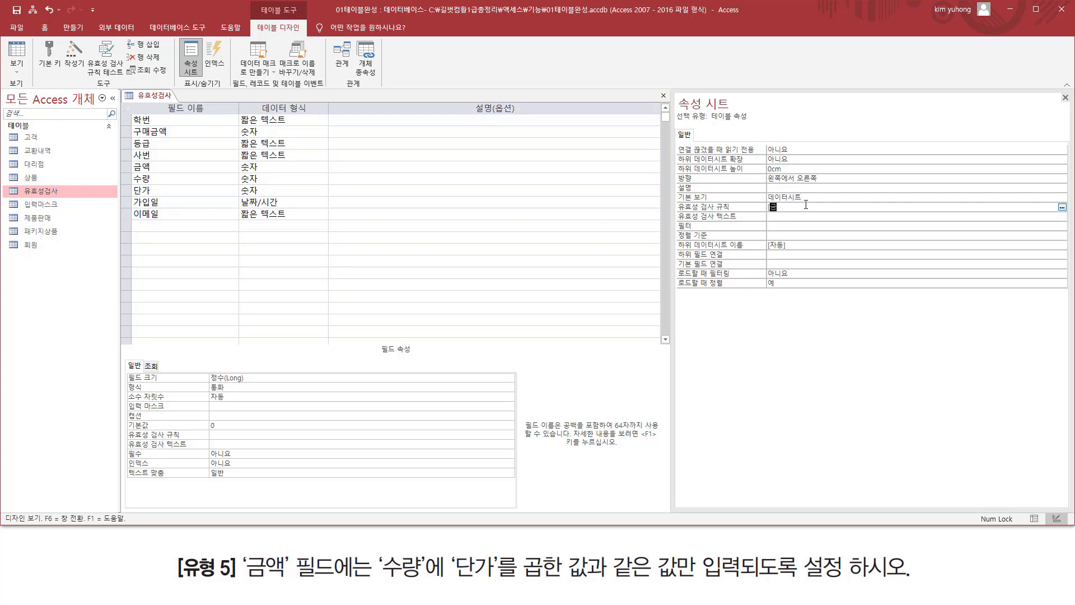
{"action": "type", "text": "[금액]"}
{"action": "type", "text": "ㅇ"}
{"action": "type", "text": "*[단가]"}
{"action": "left_click_drag", "start_coordinate": [790, 214], "coordinate": [833, 214]}
{"action": "key", "text": "Escape"}
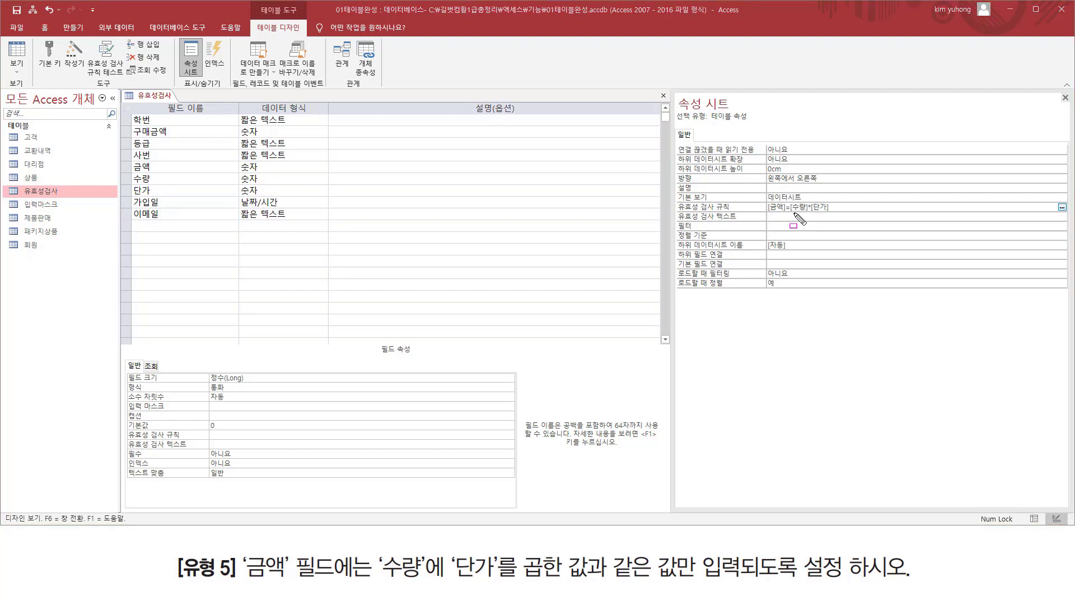
{"action": "mouse_move", "coordinate": [791, 213]}
{"action": "left_mouse_down"}
{"action": "mouse_move", "coordinate": [829, 213]}
{"action": "mouse_move", "coordinate": [782, 212]}
{"action": "left_mouse_up"}
{"action": "key", "text": "Escape"}
Switch the 유효성검사 table to Datasheet view, saving the design and testing existing data against the new rule
{"action": "left_click", "coordinate": [1067, 99]}
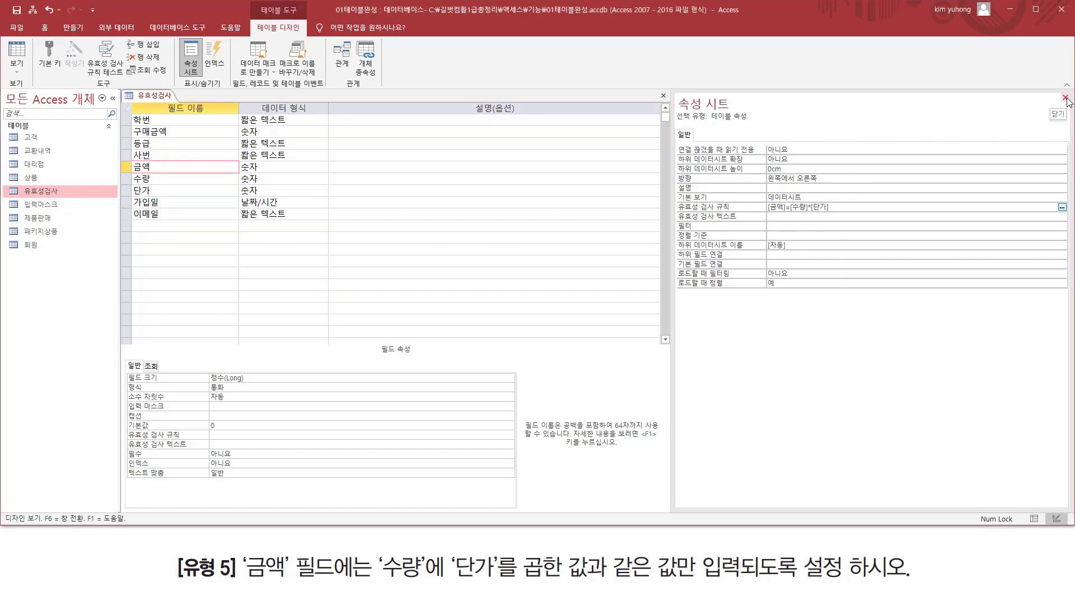
{"action": "key", "text": "ctrl+2"}
{"action": "left_click_drag", "start_coordinate": [765, 200], "coordinate": [842, 214]}
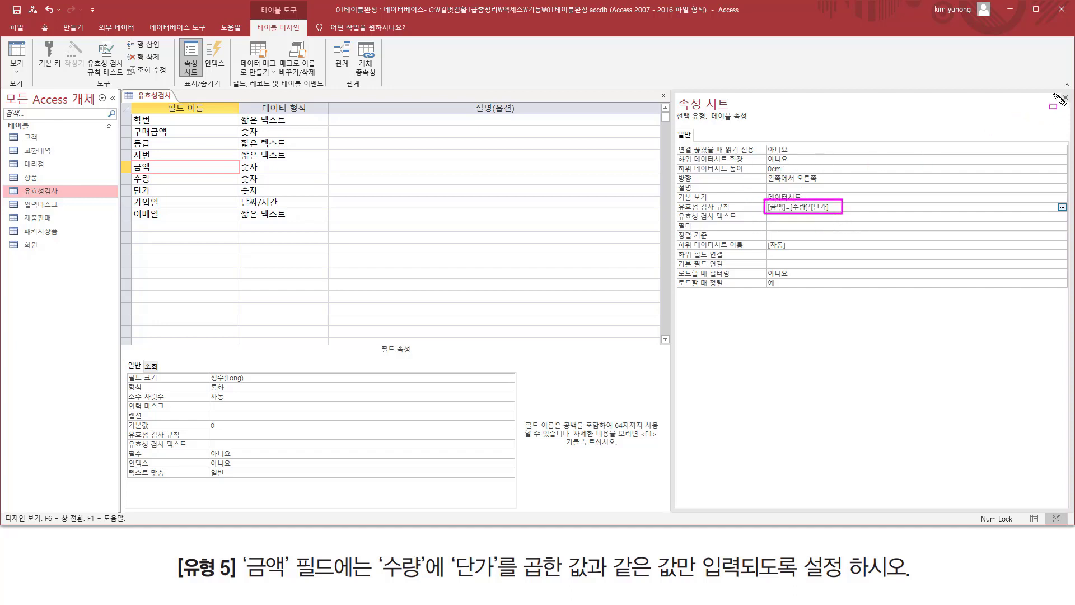
{"action": "left_click_drag", "start_coordinate": [1055, 93], "coordinate": [1073, 112]}
{"action": "key", "text": "Escape"}
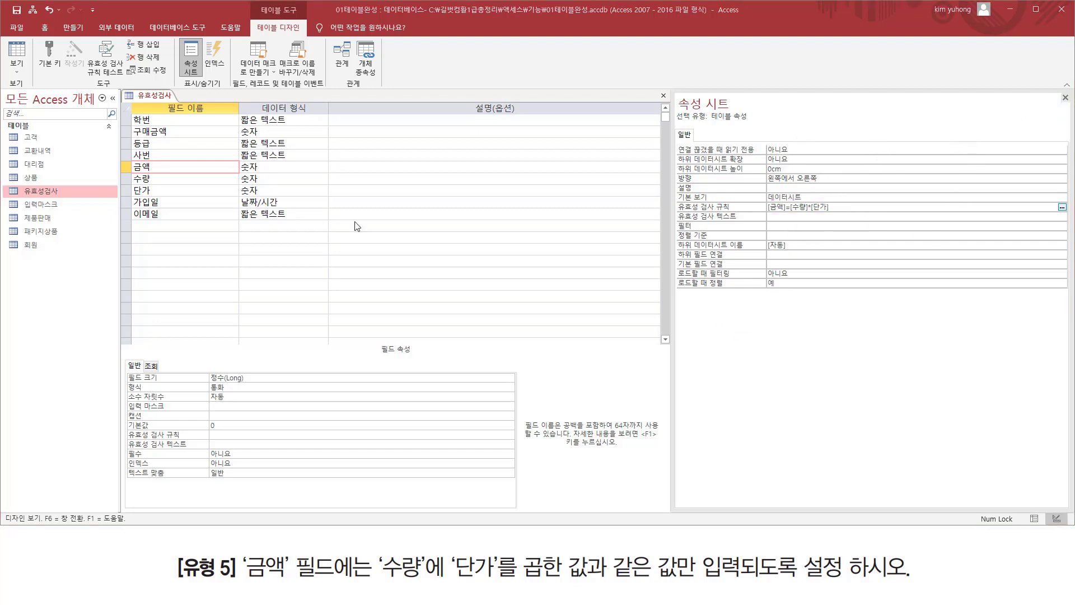
{"action": "left_click", "coordinate": [11, 51]}
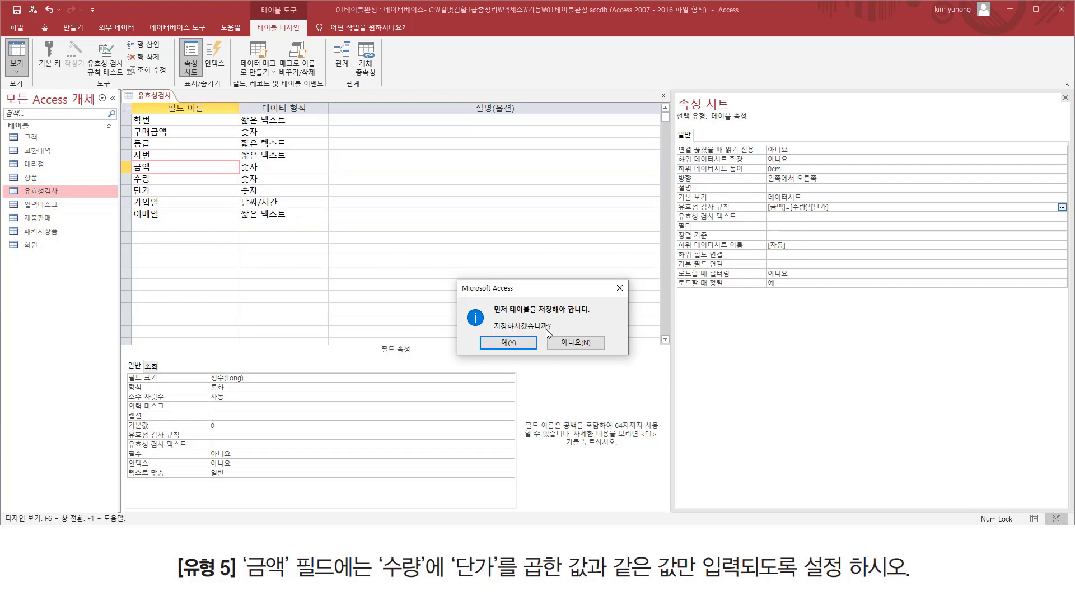
{"action": "left_click", "coordinate": [530, 338]}
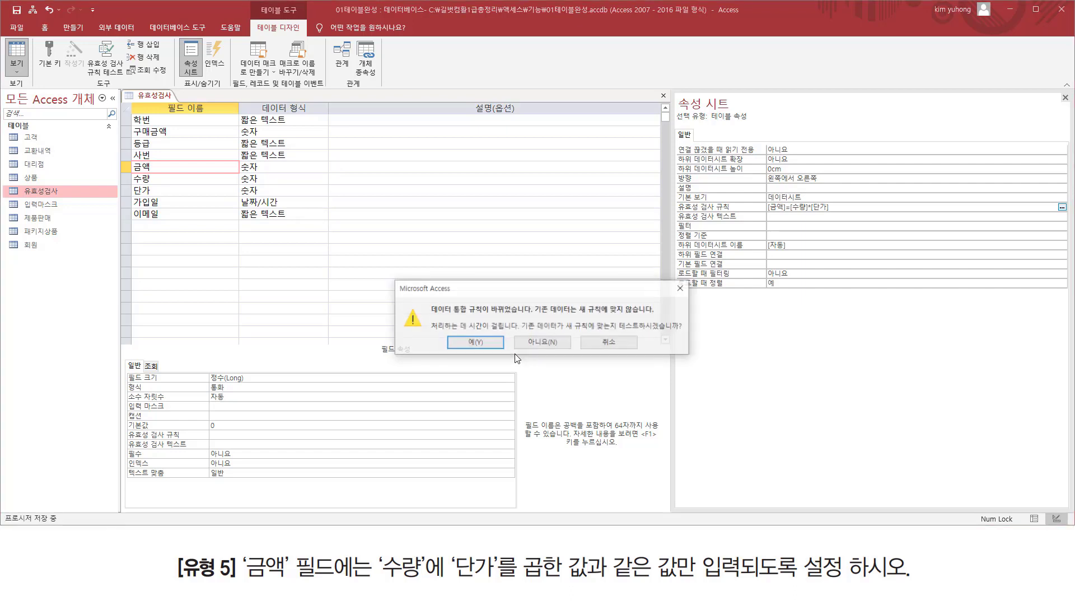
{"action": "left_click_drag", "start_coordinate": [448, 315], "coordinate": [531, 314]}
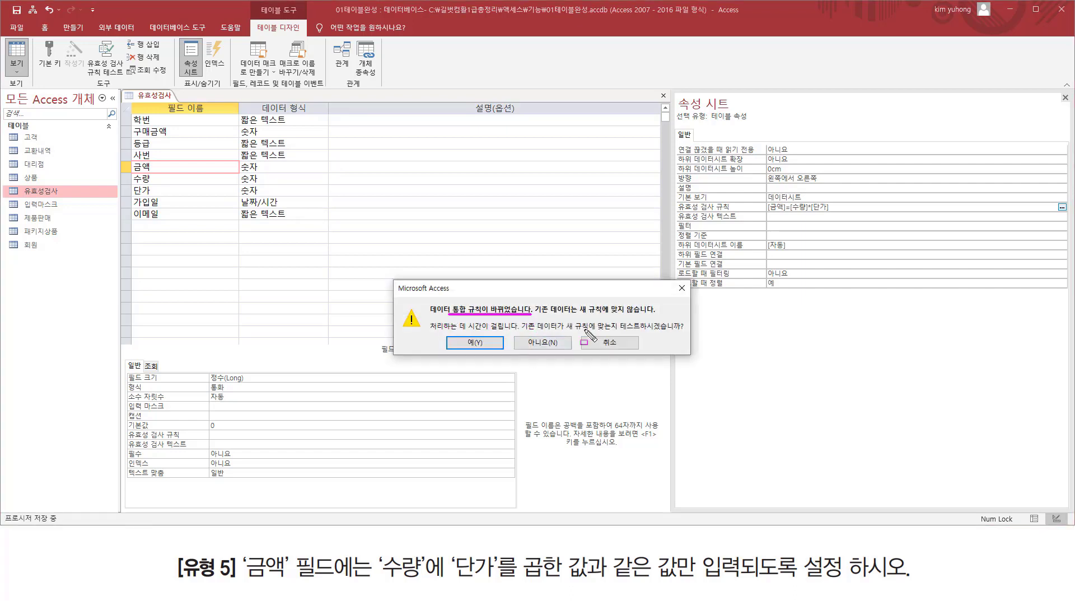
{"action": "left_click_drag", "start_coordinate": [620, 331], "coordinate": [680, 331]}
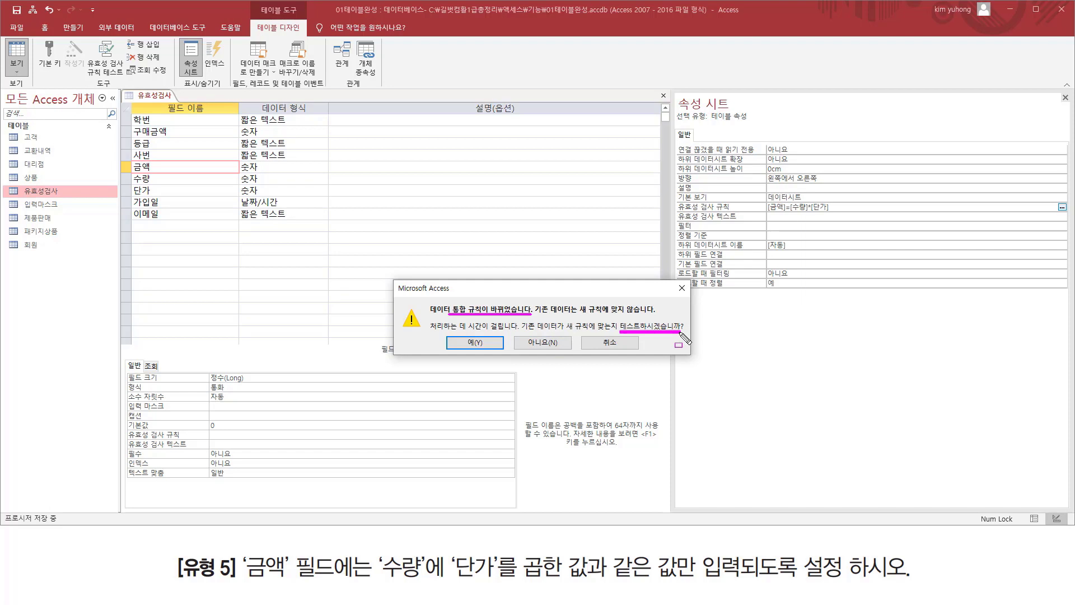
{"action": "left_click", "coordinate": [474, 342]}
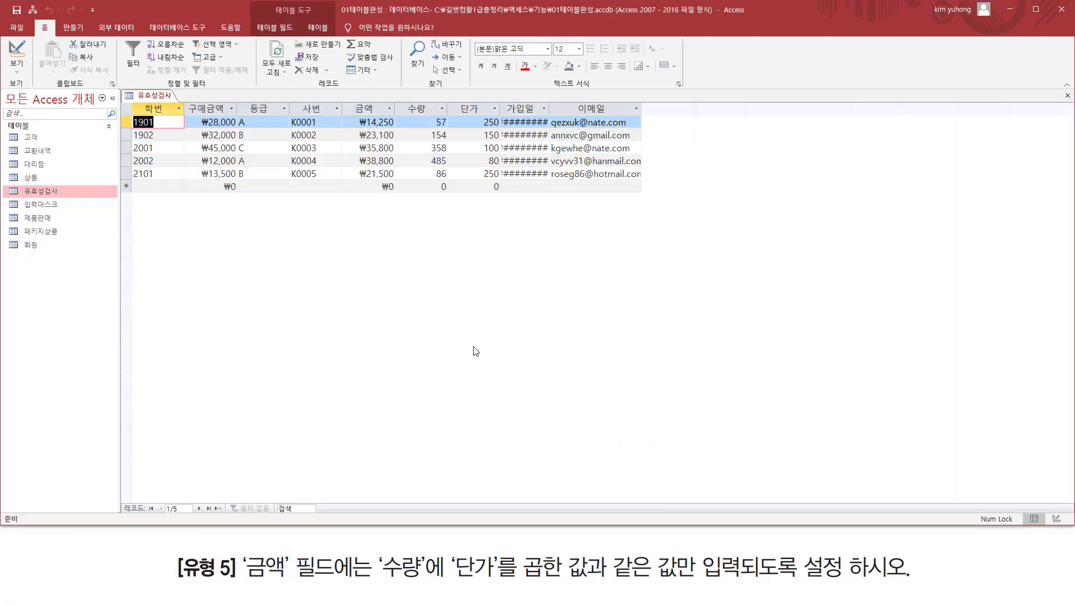
Try to change the third record's 금액 to 35700 and move to the following record to test the rule
{"action": "left_click", "coordinate": [368, 185]}
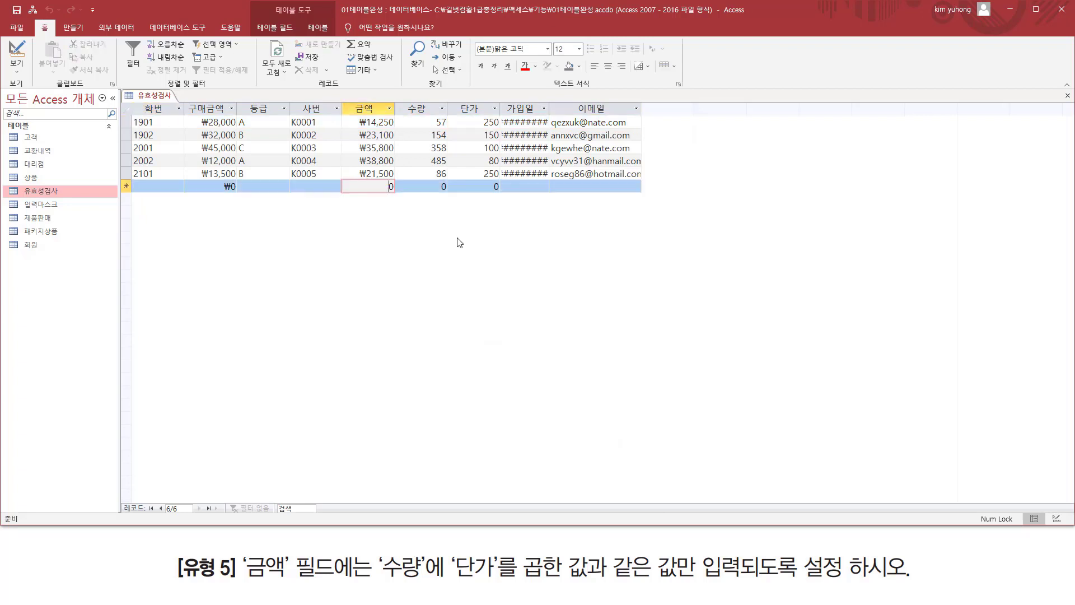
{"action": "mouse_move", "coordinate": [348, 139]}
{"action": "left_mouse_down"}
{"action": "mouse_move", "coordinate": [401, 159]}
{"action": "mouse_move", "coordinate": [514, 155]}
{"action": "left_mouse_up"}
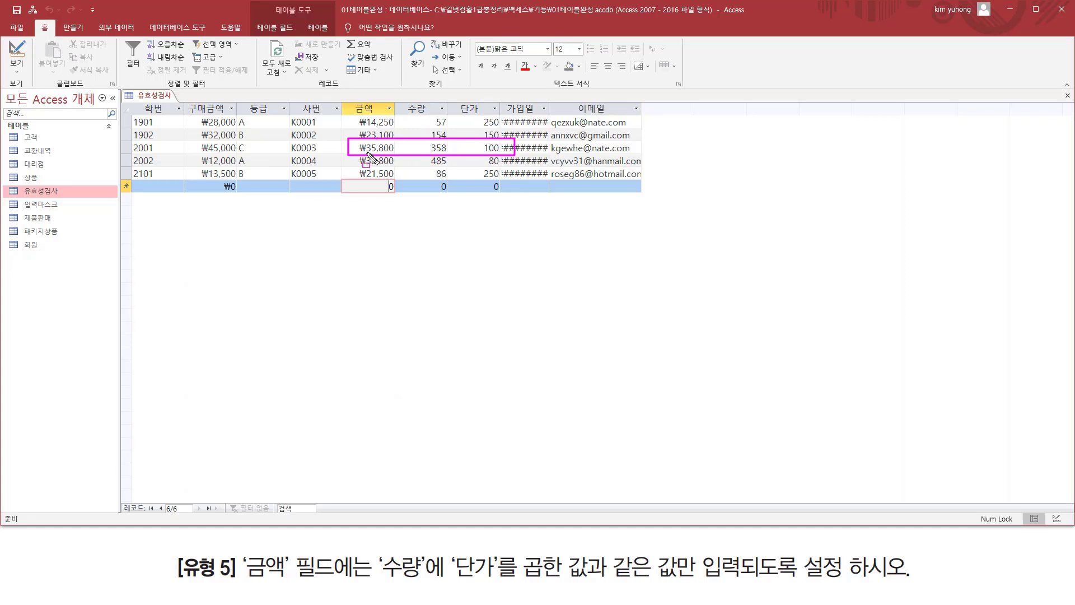
{"action": "left_click_drag", "start_coordinate": [364, 153], "coordinate": [428, 149]}
{"action": "key", "text": "Escape"}
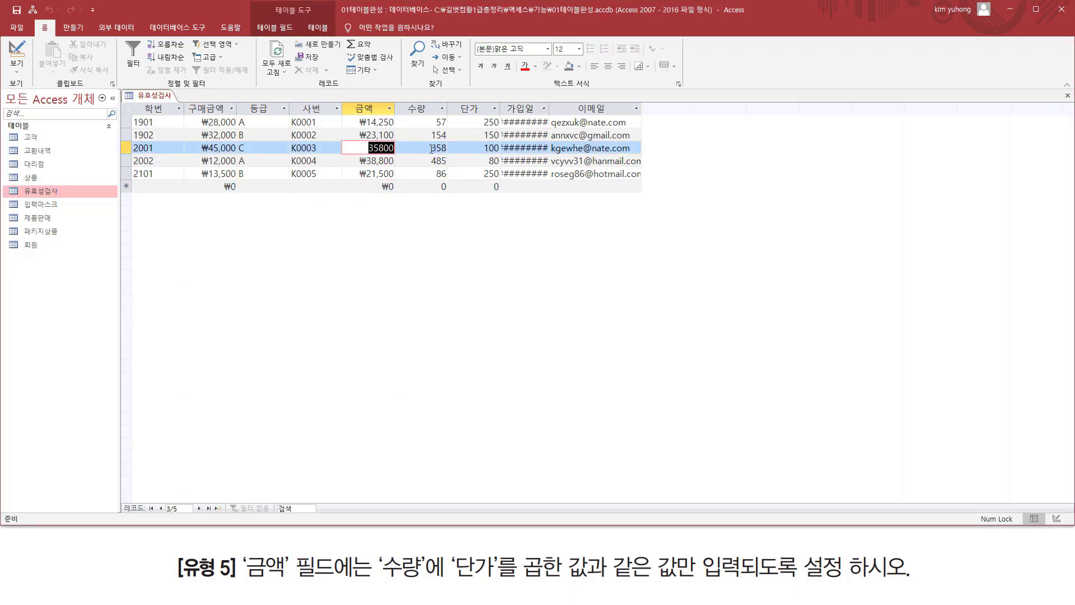
{"action": "left_click", "coordinate": [380, 148]}
{"action": "key", "text": "Down"}
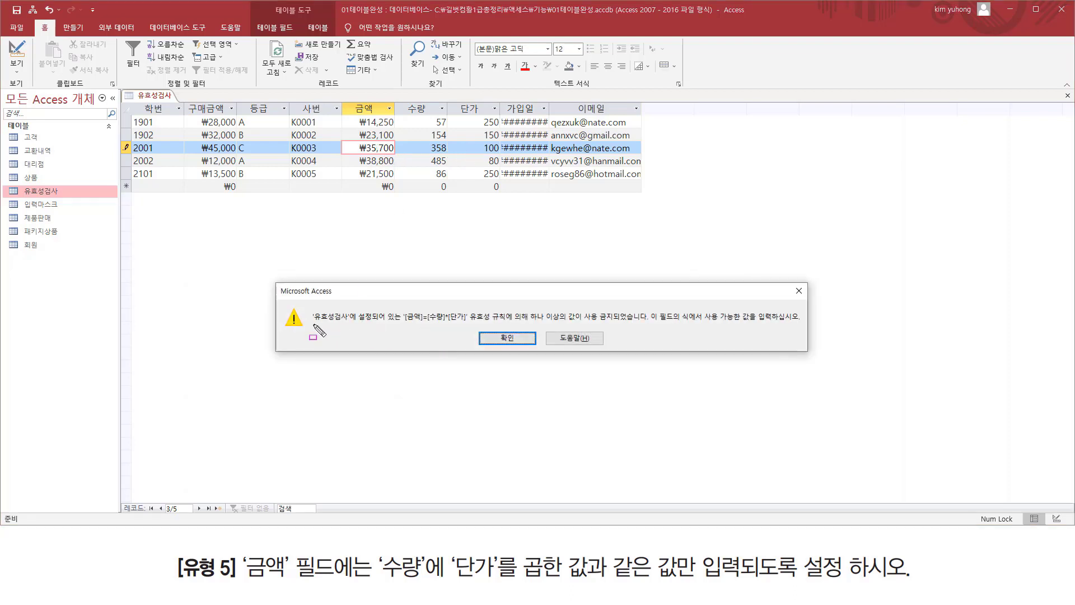
Dismiss the validation message, discarding the third record's 금액 edit, and return the 유효성검사 table to Design view
{"action": "mouse_move", "coordinate": [315, 325]}
{"action": "left_mouse_down"}
{"action": "mouse_move", "coordinate": [457, 334]}
{"action": "mouse_move", "coordinate": [552, 314]}
{"action": "mouse_move", "coordinate": [807, 320]}
{"action": "left_mouse_up"}
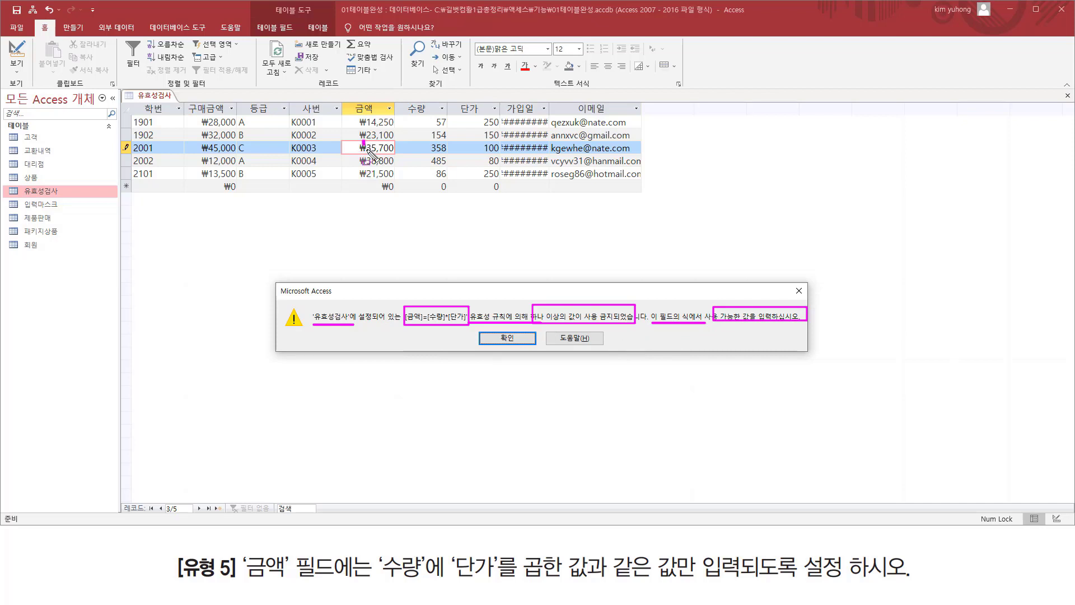
{"action": "mouse_move", "coordinate": [364, 143]}
{"action": "left_mouse_down"}
{"action": "mouse_move", "coordinate": [396, 155]}
{"action": "mouse_move", "coordinate": [508, 150]}
{"action": "left_mouse_up"}
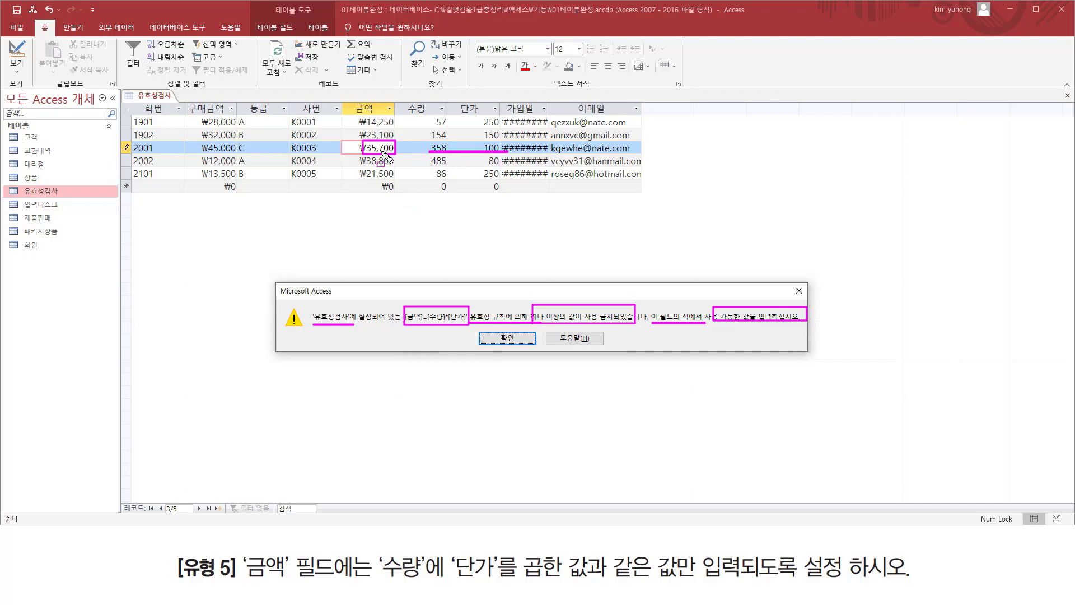
{"action": "left_click_drag", "start_coordinate": [383, 577], "coordinate": [741, 584]}
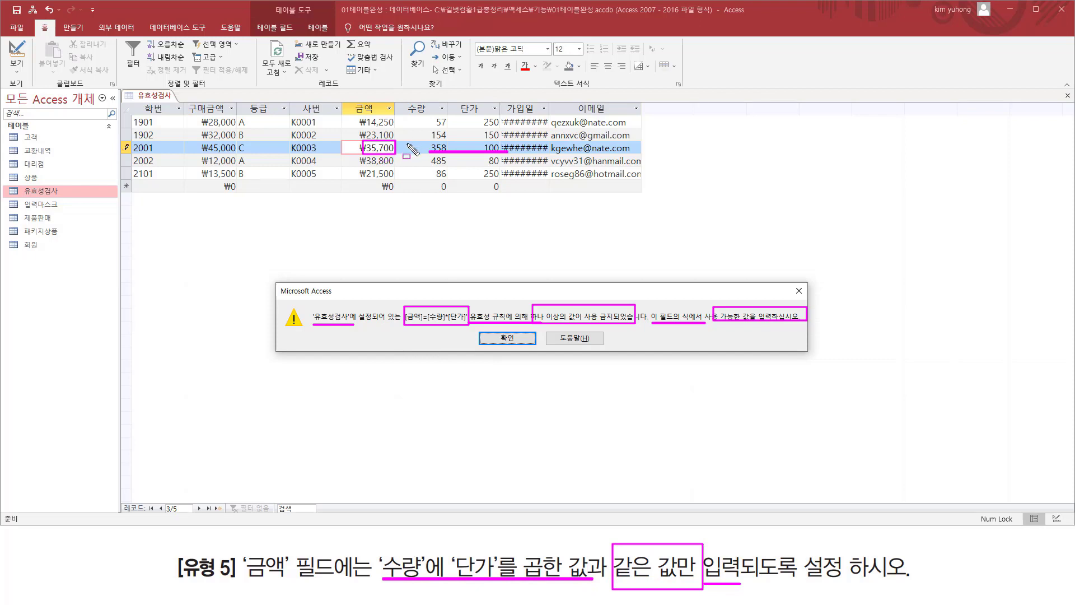
{"action": "key", "text": "Escape"}
{"action": "left_click", "coordinate": [799, 292]}
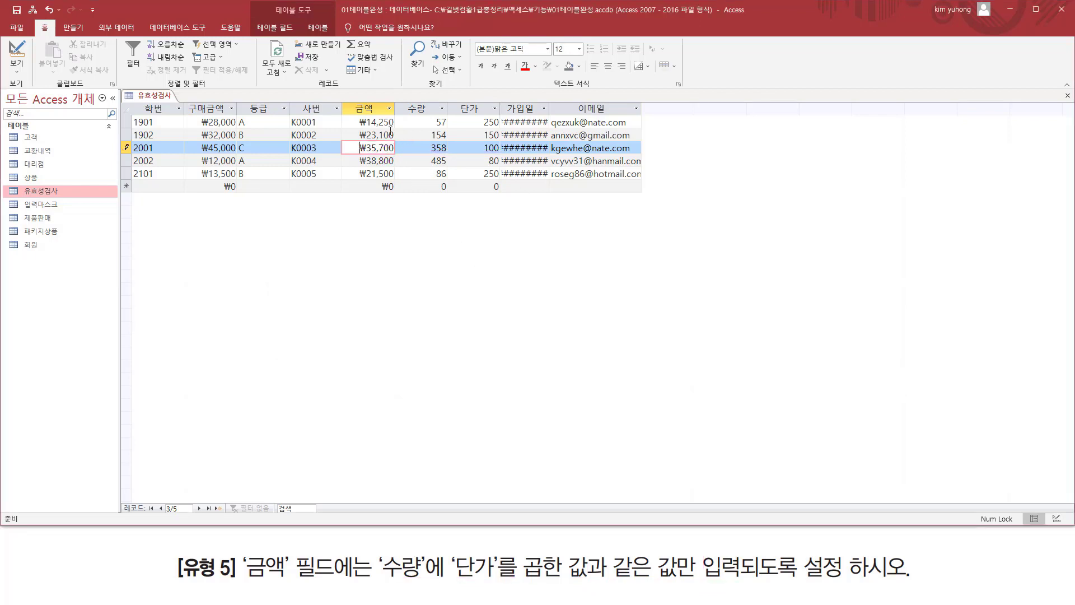
{"action": "key", "text": "Escape"}
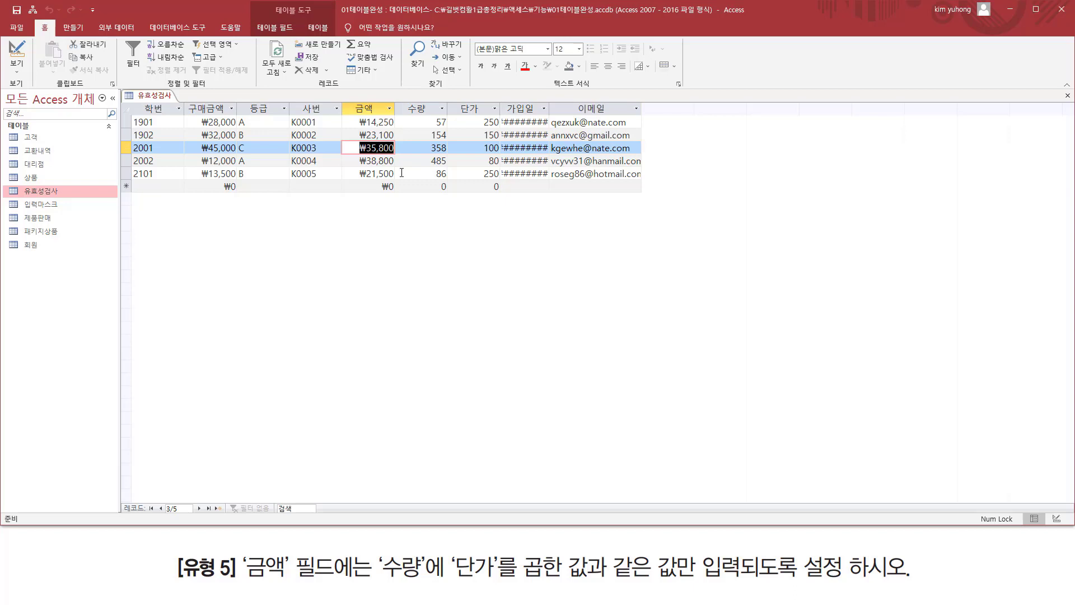
{"action": "left_click", "coordinate": [376, 161]}
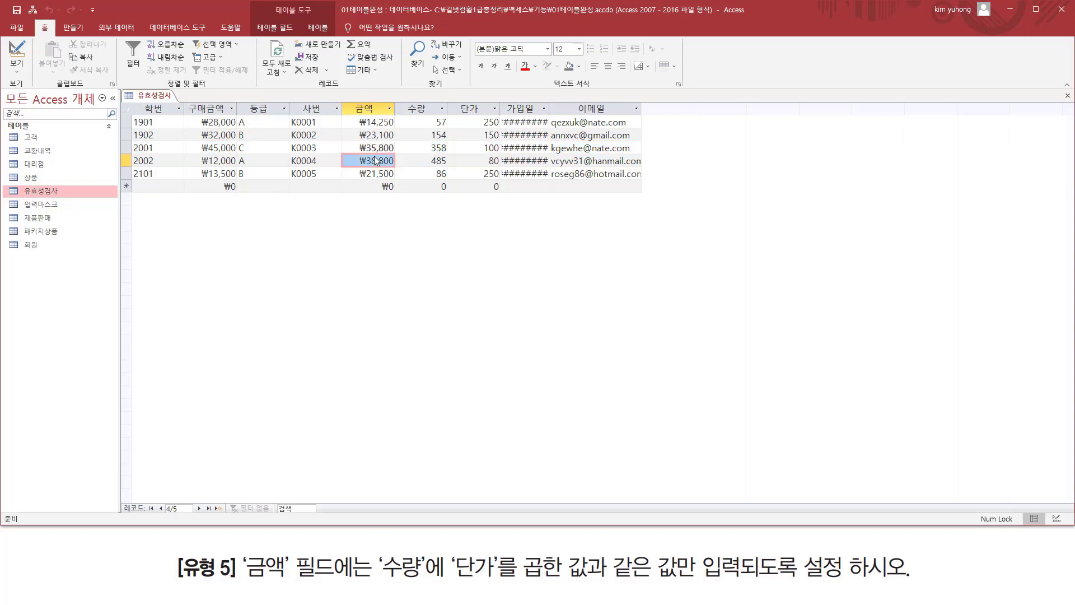
{"action": "left_click", "coordinate": [17, 54]}
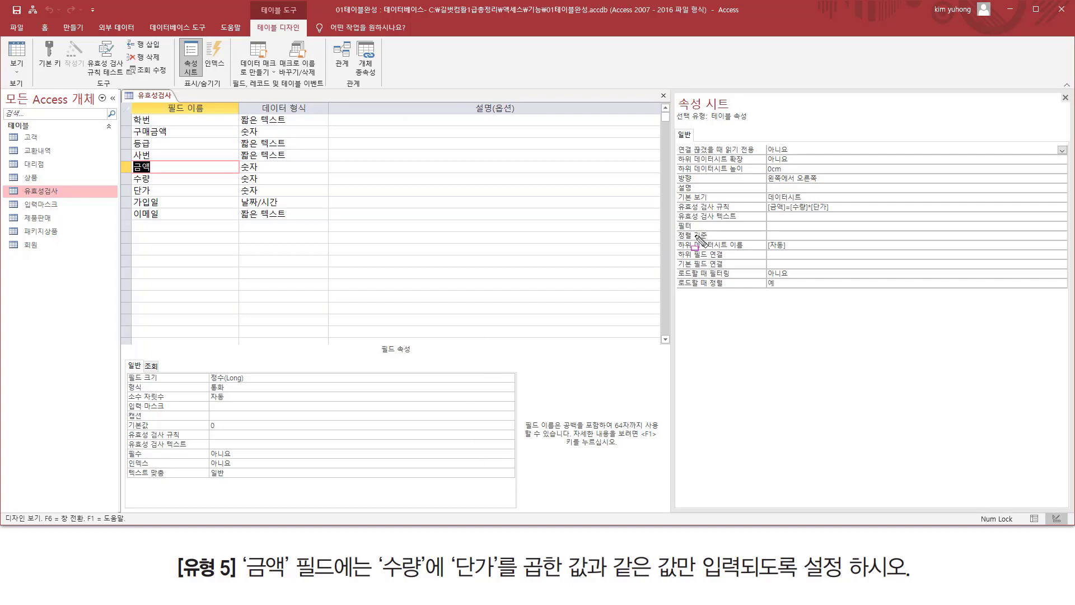
Review the table-level rule for 금액 and the new requirement that 수량 accept only values from 1 to 500
{"action": "mouse_move", "coordinate": [710, 120]}
{"action": "left_mouse_down"}
{"action": "mouse_move", "coordinate": [749, 120]}
{"action": "mouse_move", "coordinate": [749, 110]}
{"action": "left_mouse_up"}
{"action": "left_click_drag", "start_coordinate": [676, 211], "coordinate": [842, 199]}
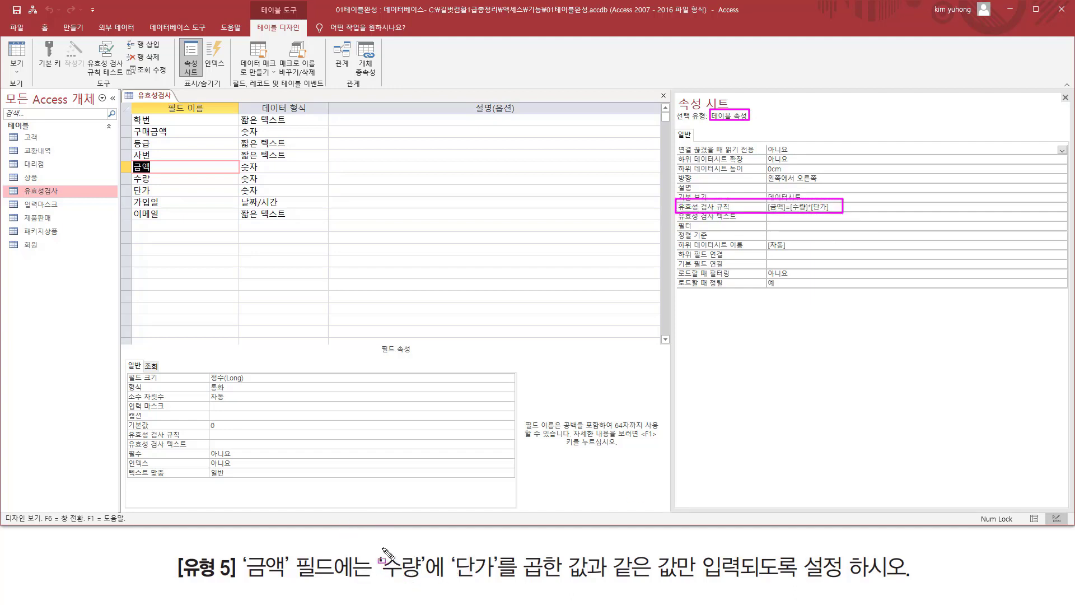
{"action": "left_click_drag", "start_coordinate": [383, 548], "coordinate": [416, 581]}
{"action": "left_click_drag", "start_coordinate": [456, 547], "coordinate": [494, 585]}
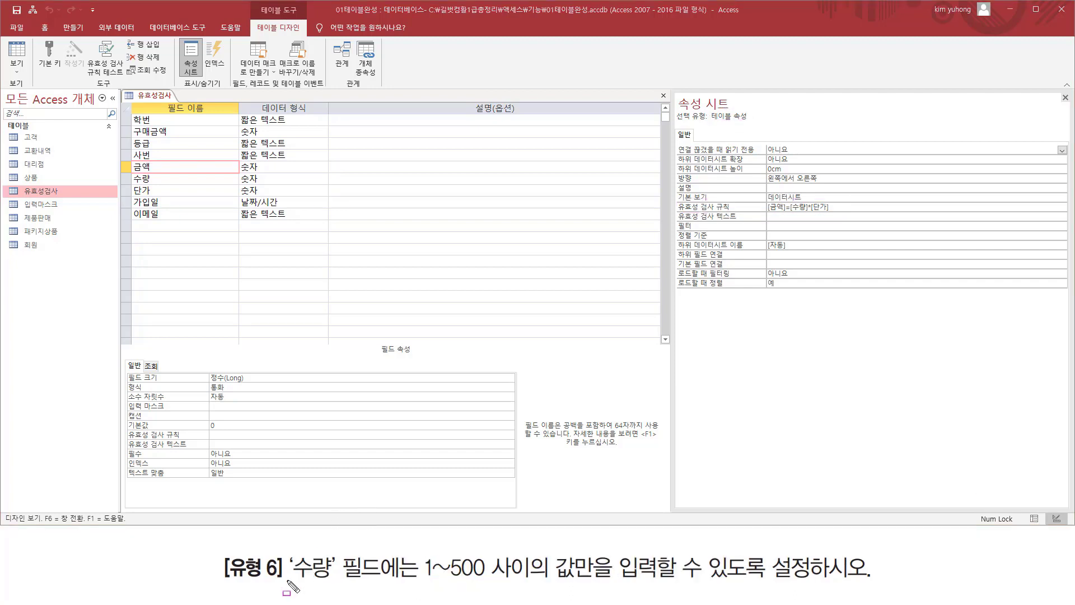
{"action": "mouse_move", "coordinate": [286, 580]}
{"action": "left_mouse_down"}
{"action": "mouse_move", "coordinate": [336, 583]}
{"action": "mouse_move", "coordinate": [342, 550]}
{"action": "left_mouse_up"}
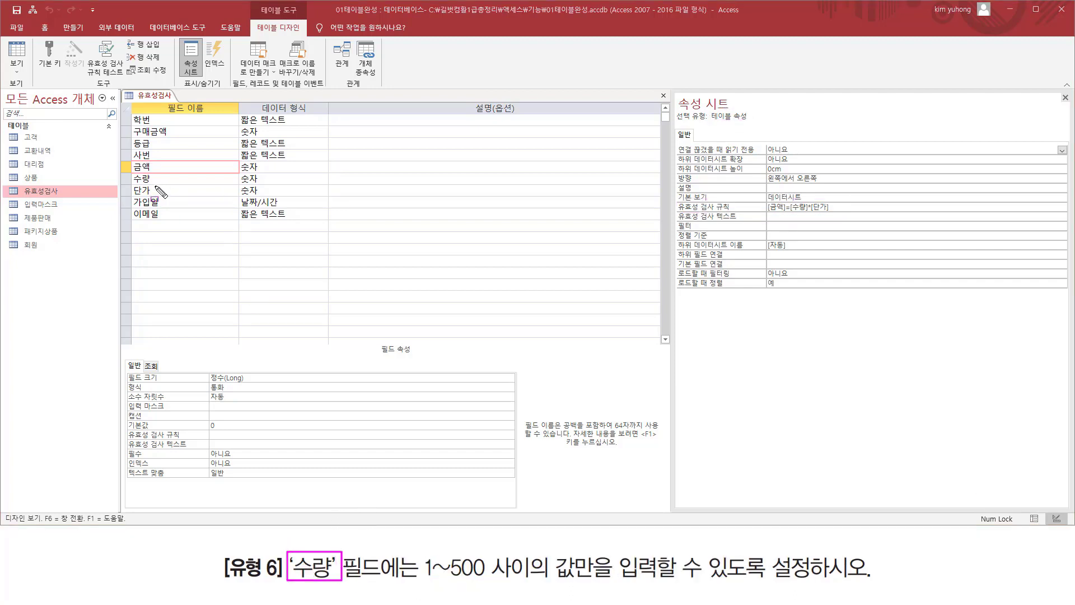
{"action": "left_click_drag", "start_coordinate": [132, 174], "coordinate": [175, 185]}
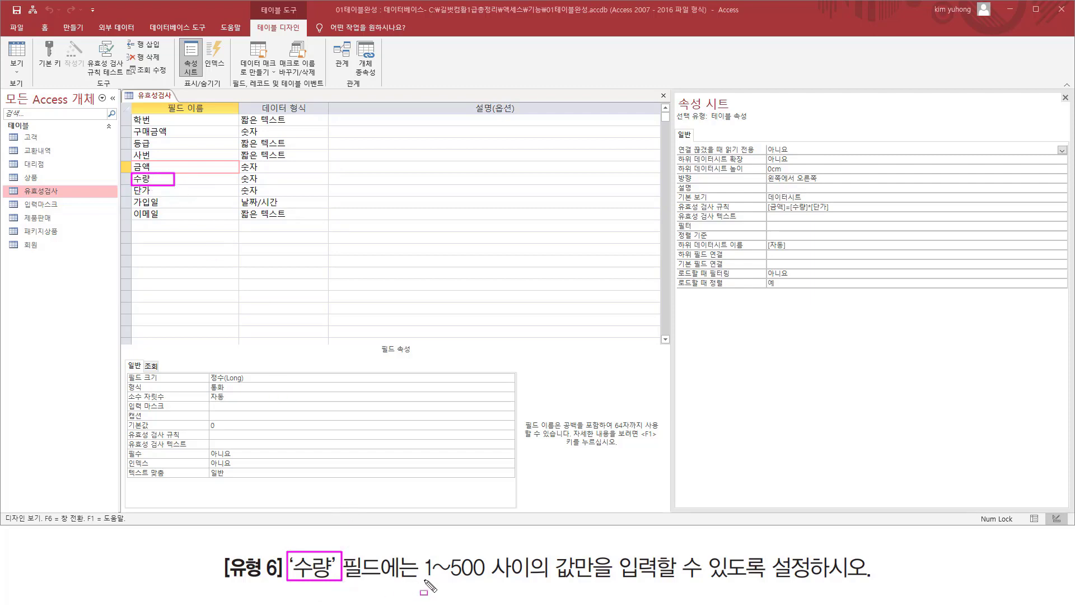
{"action": "mouse_move", "coordinate": [422, 581]}
{"action": "left_mouse_down"}
{"action": "mouse_move", "coordinate": [591, 583]}
{"action": "mouse_move", "coordinate": [593, 551]}
{"action": "left_mouse_up"}
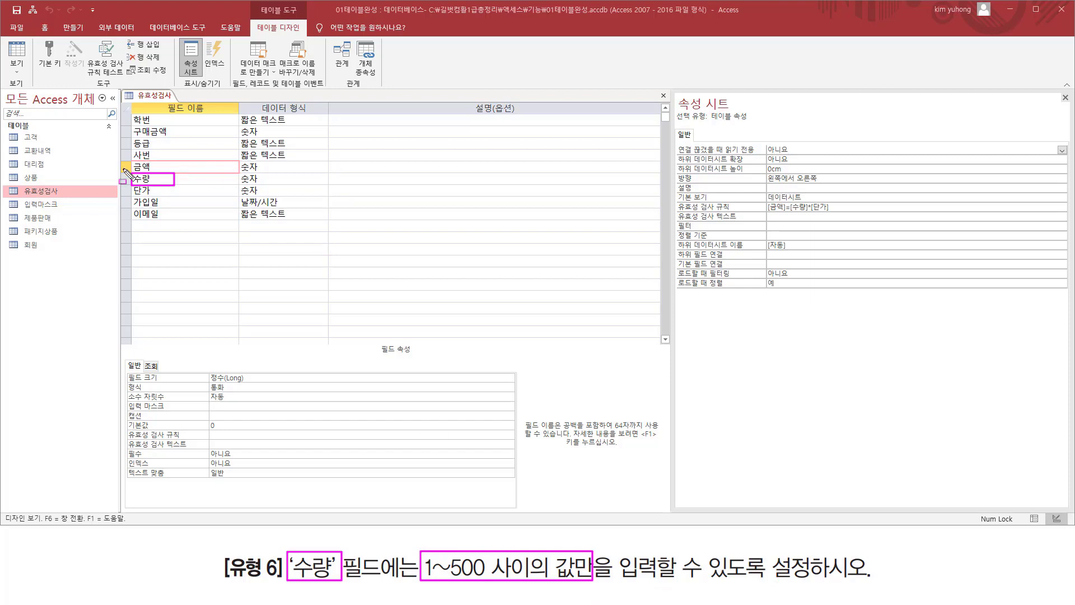
Close the property sheet of the 유효성검사 table
{"action": "key", "text": "Escape"}
{"action": "key", "text": "ctrl+shift+d"}
{"action": "left_click_drag", "start_coordinate": [674, 91], "coordinate": [1056, 299]}
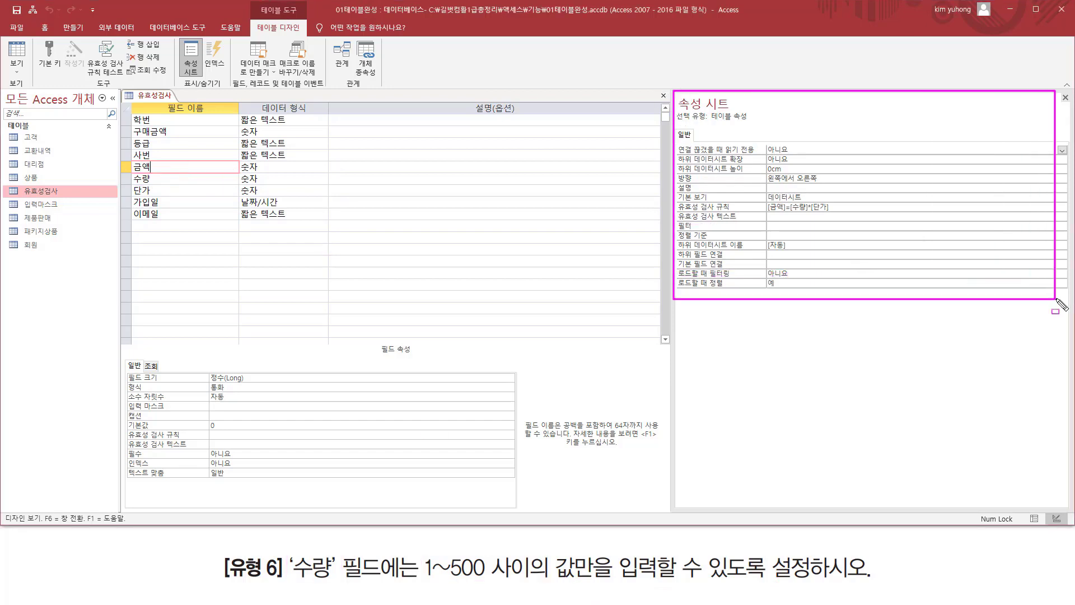
{"action": "key", "text": "Escape"}
{"action": "left_click", "coordinate": [1066, 98]}
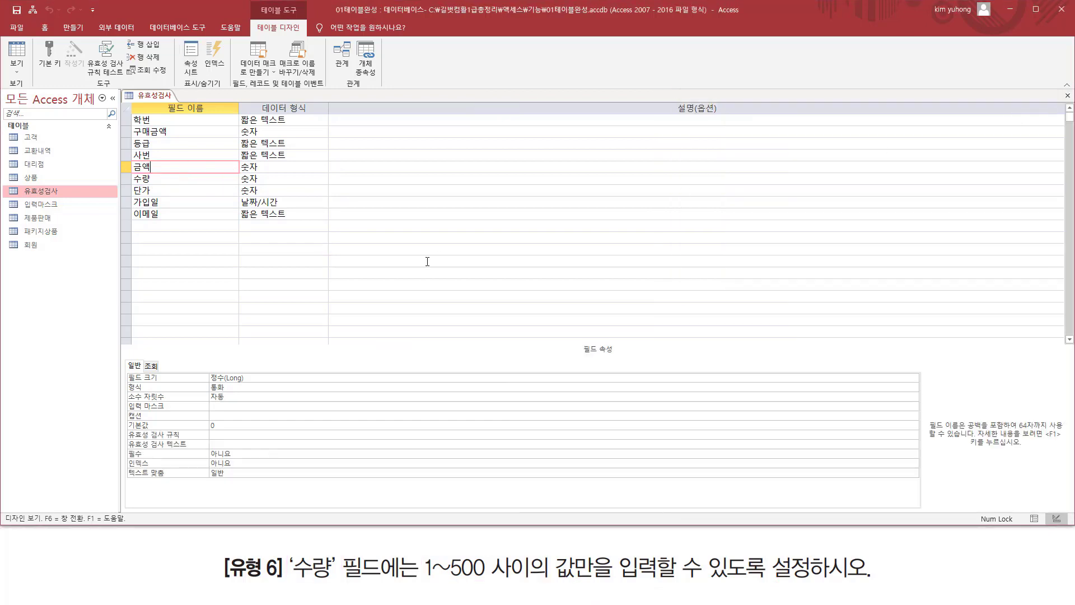
Set the validation rule of the 수량 field to Between 1 And 500
{"action": "left_click", "coordinate": [164, 180]}
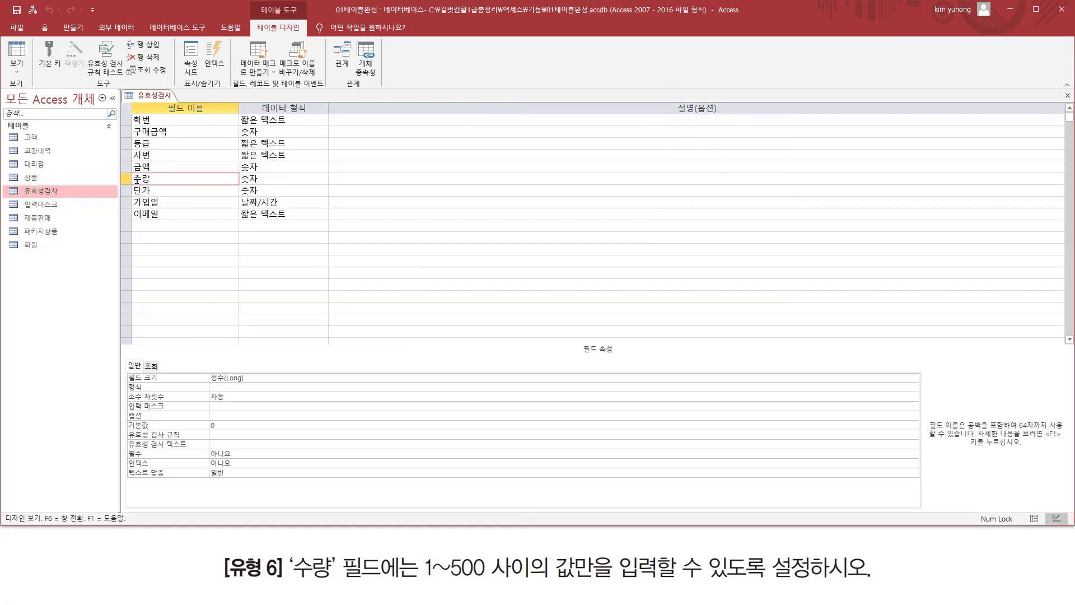
{"action": "key", "text": "ctrl+shift+d"}
{"action": "left_click_drag", "start_coordinate": [124, 168], "coordinate": [171, 190]}
{"action": "left_click_drag", "start_coordinate": [126, 429], "coordinate": [274, 440]}
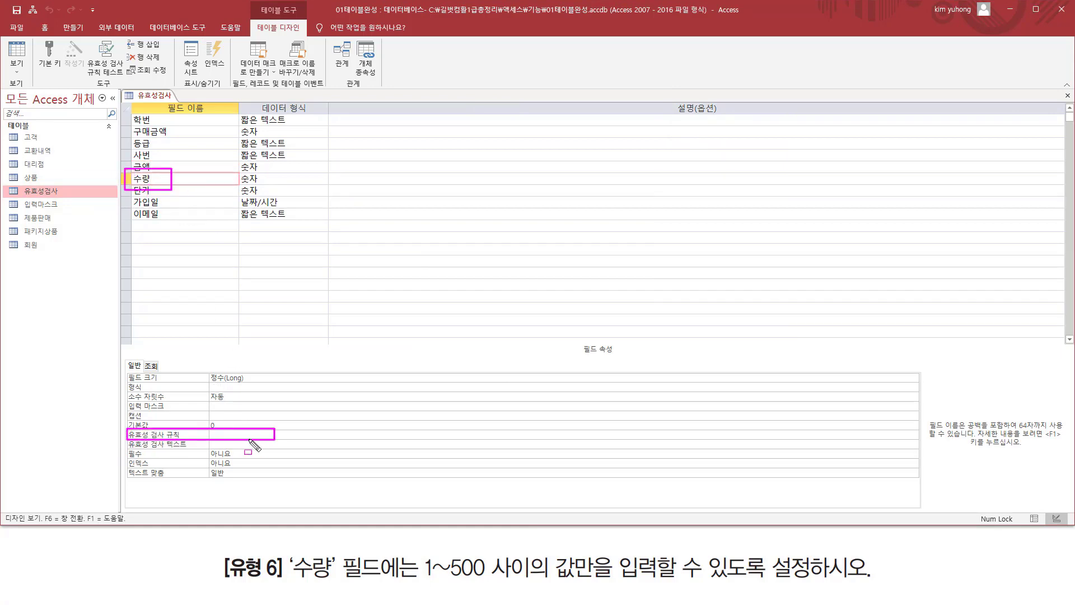
{"action": "key", "text": "Escape"}
{"action": "left_click", "coordinate": [247, 436]}
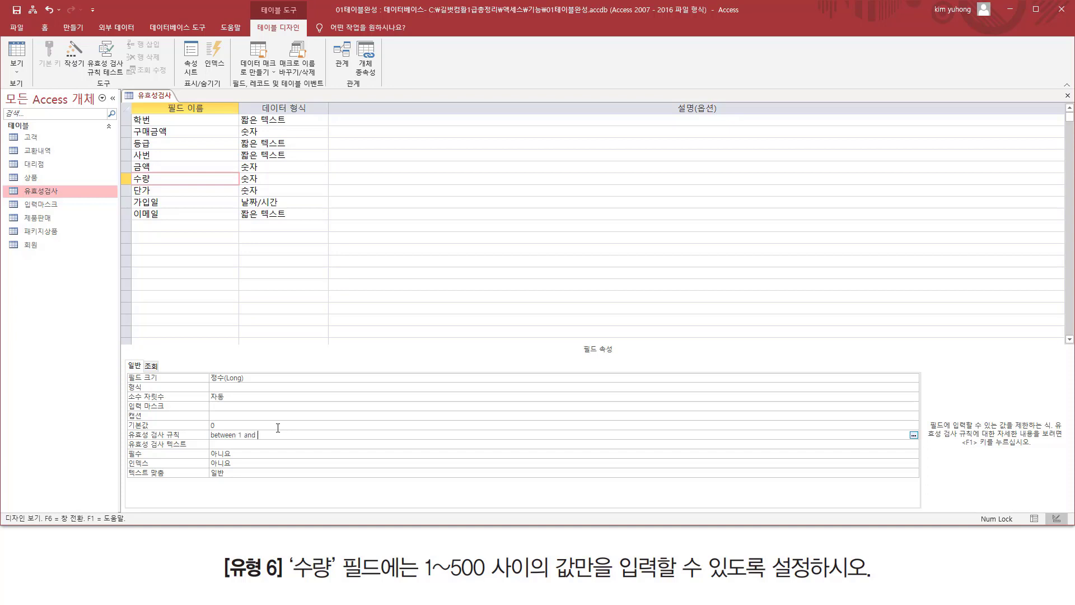
{"action": "key", "text": "Return"}
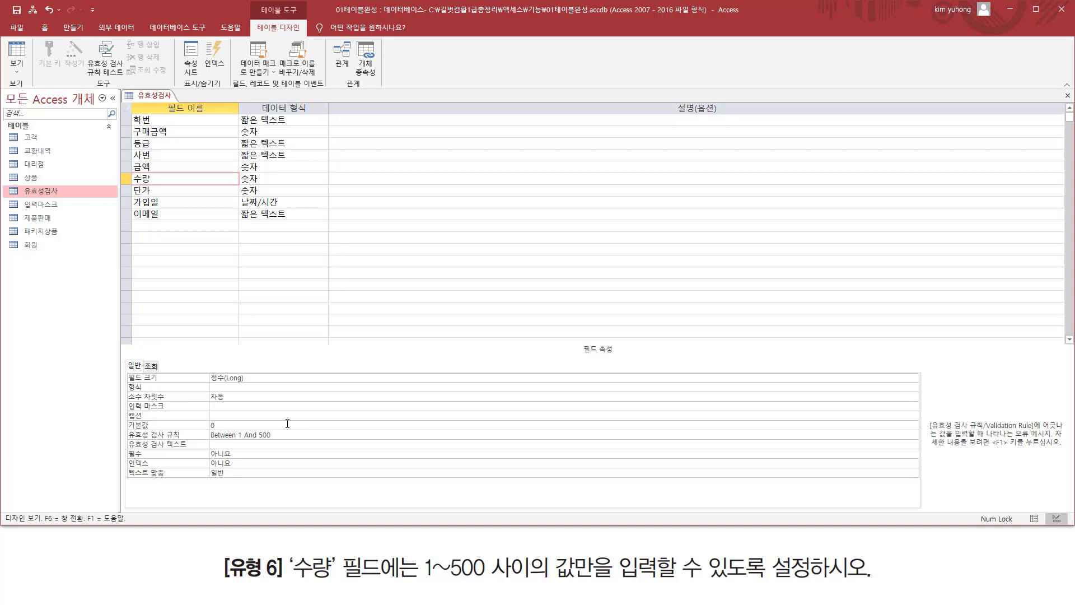
{"action": "key", "text": "ctrl+2"}
{"action": "left_click_drag", "start_coordinate": [238, 440], "coordinate": [273, 440]}
Switch the 유효성검사 table to Datasheet view, saving it and testing the existing data against the new rule
{"action": "left_click_drag", "start_coordinate": [7, 36], "coordinate": [30, 59]}
{"action": "left_click", "coordinate": [17, 53]}
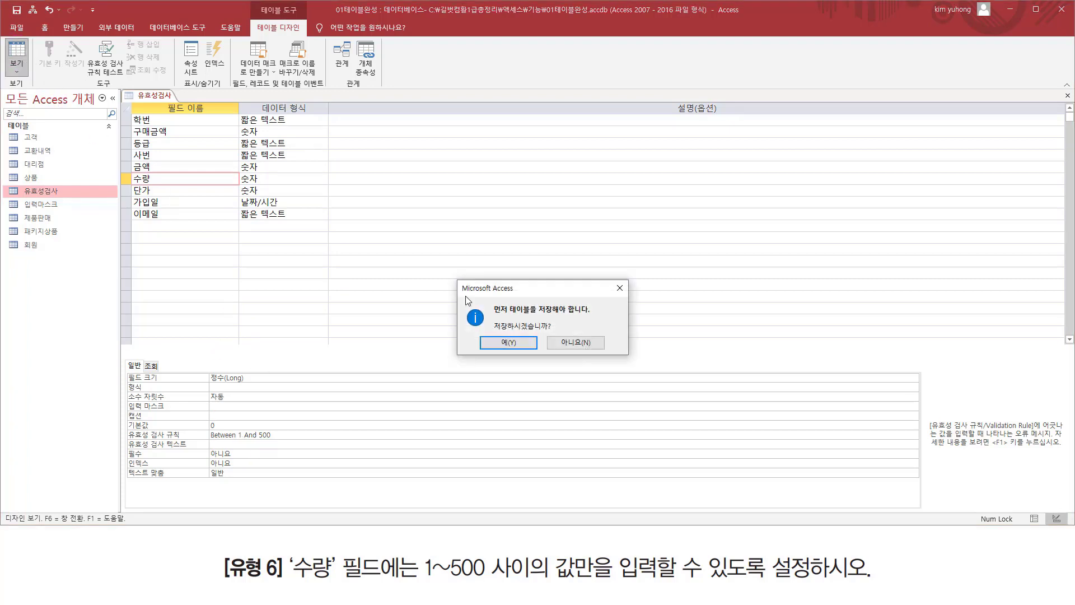
{"action": "left_click", "coordinate": [525, 343]}
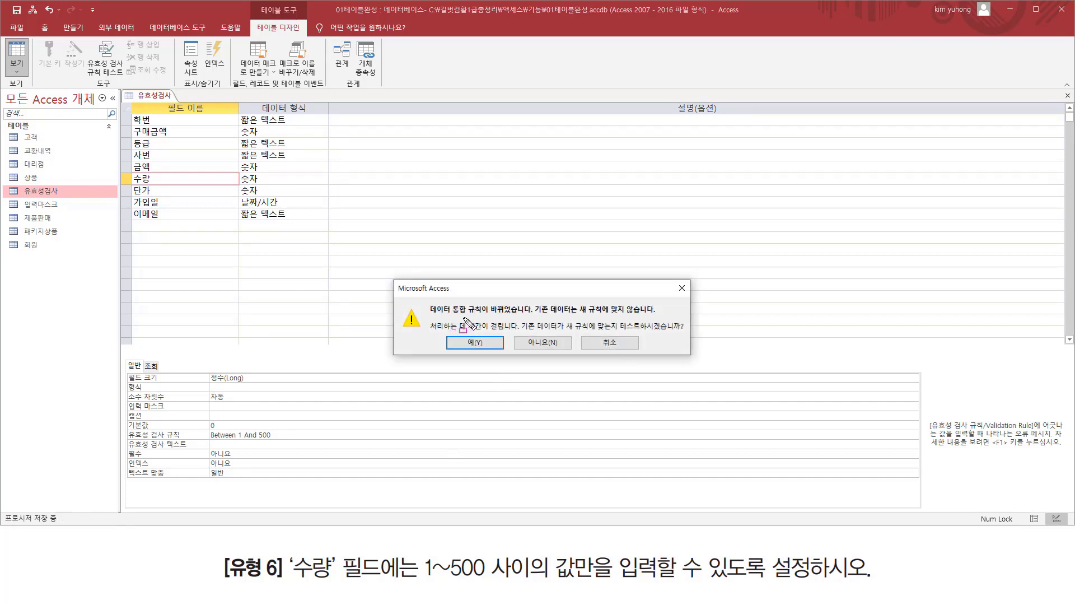
{"action": "left_click_drag", "start_coordinate": [463, 318], "coordinate": [536, 317]}
{"action": "left_click_drag", "start_coordinate": [610, 330], "coordinate": [684, 330]}
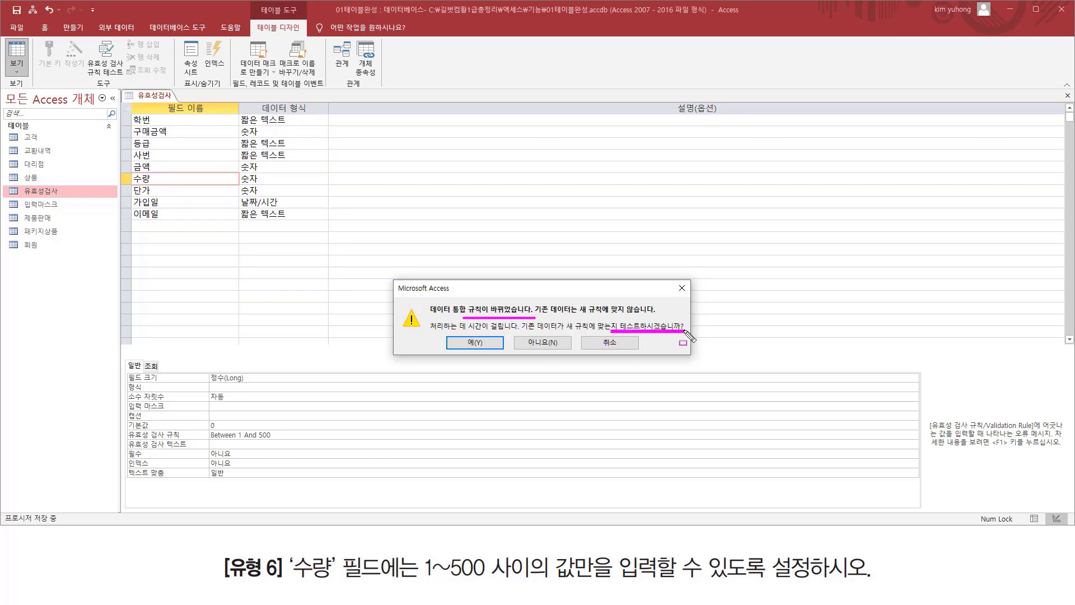
{"action": "left_click", "coordinate": [474, 343]}
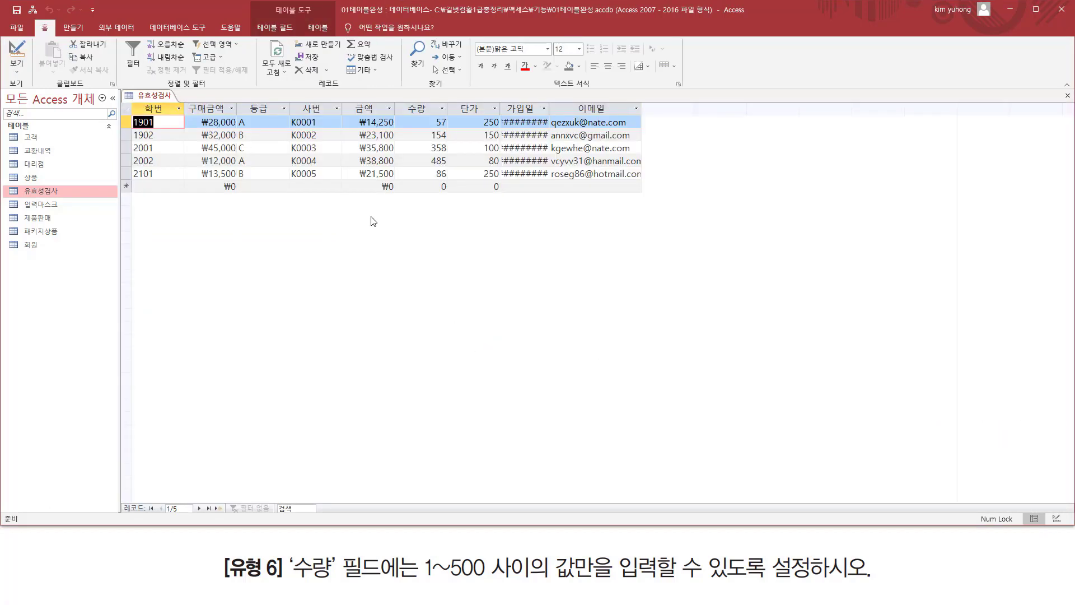
Try to change the fifth record's 수량 to 501 and dismiss the validation message
{"action": "double_click", "coordinate": [443, 186]}
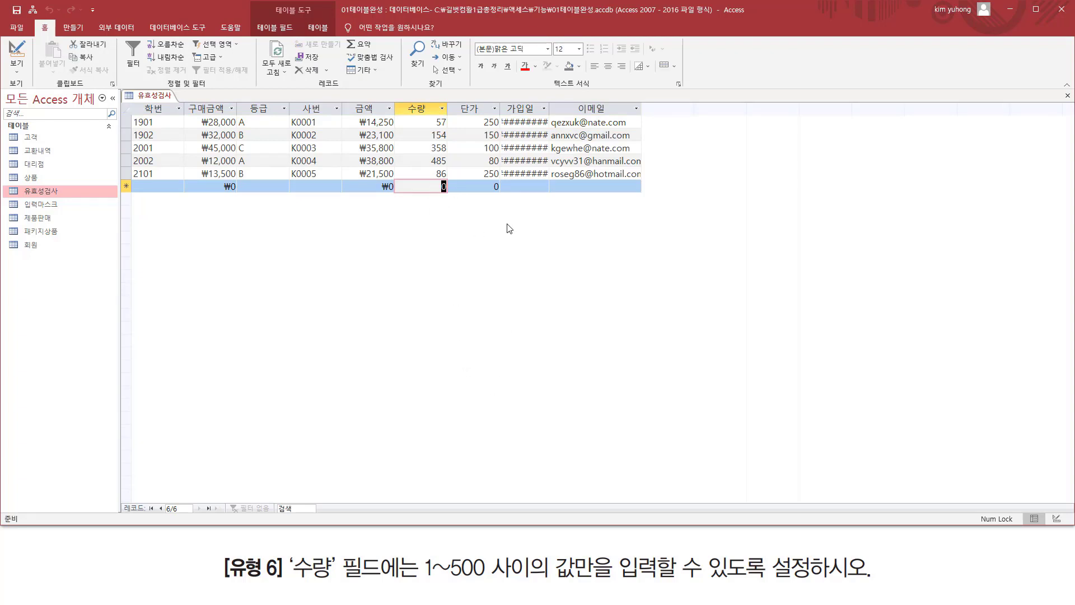
{"action": "double_click", "coordinate": [443, 174]}
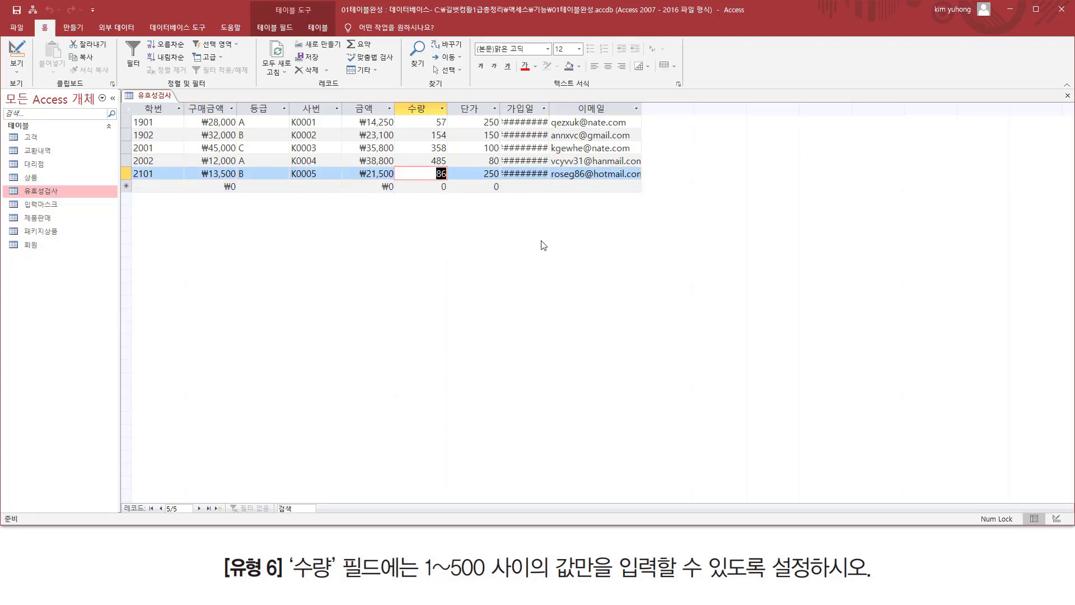
{"action": "type", "text": "501"}
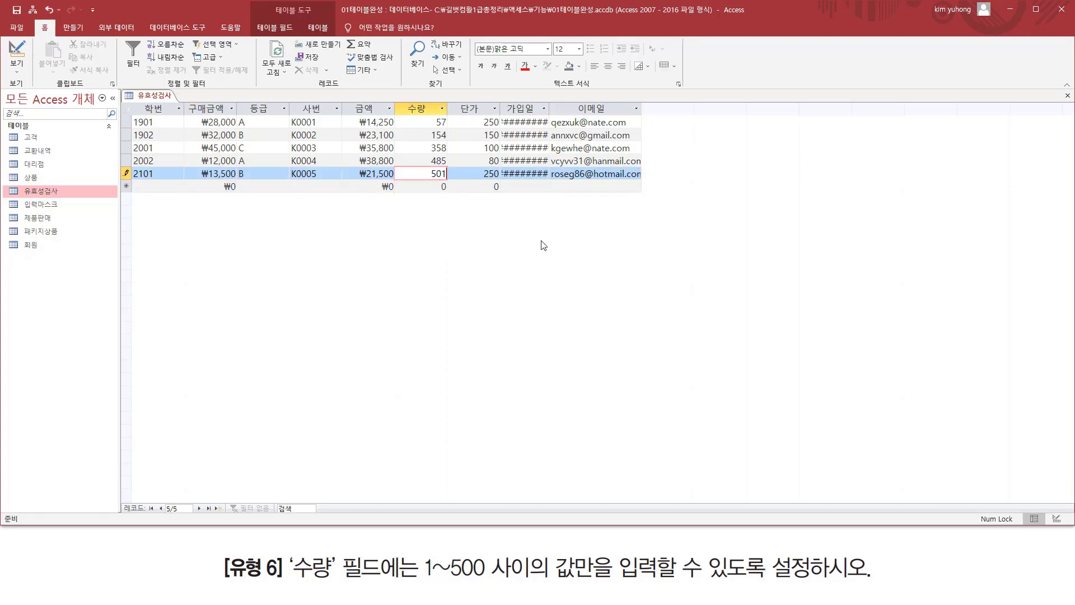
{"action": "key", "text": "Return"}
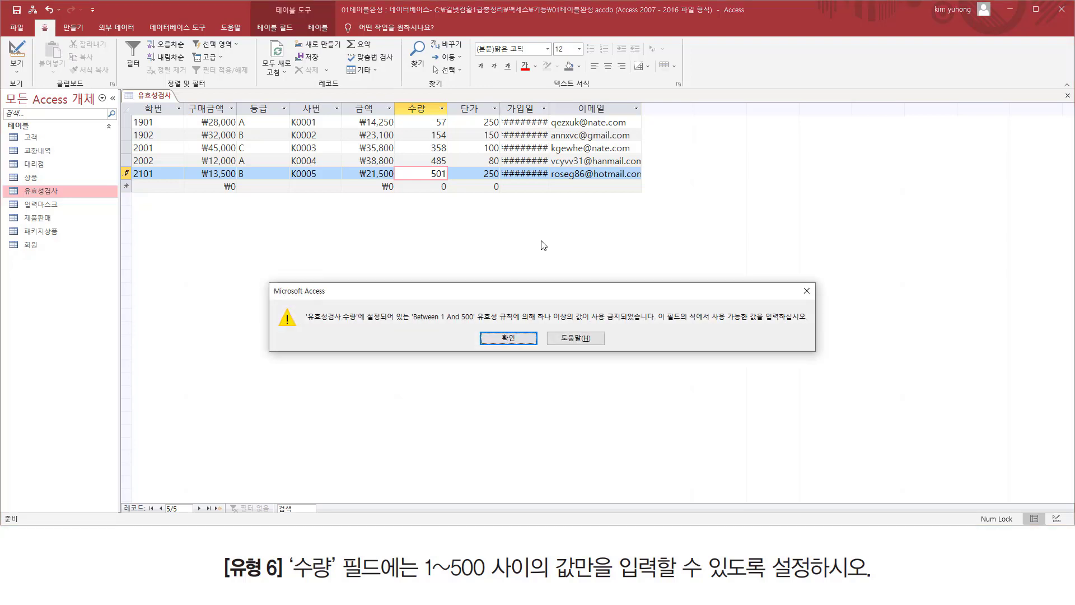
{"action": "left_click_drag", "start_coordinate": [303, 325], "coordinate": [804, 325]}
{"action": "left_click", "coordinate": [509, 337]}
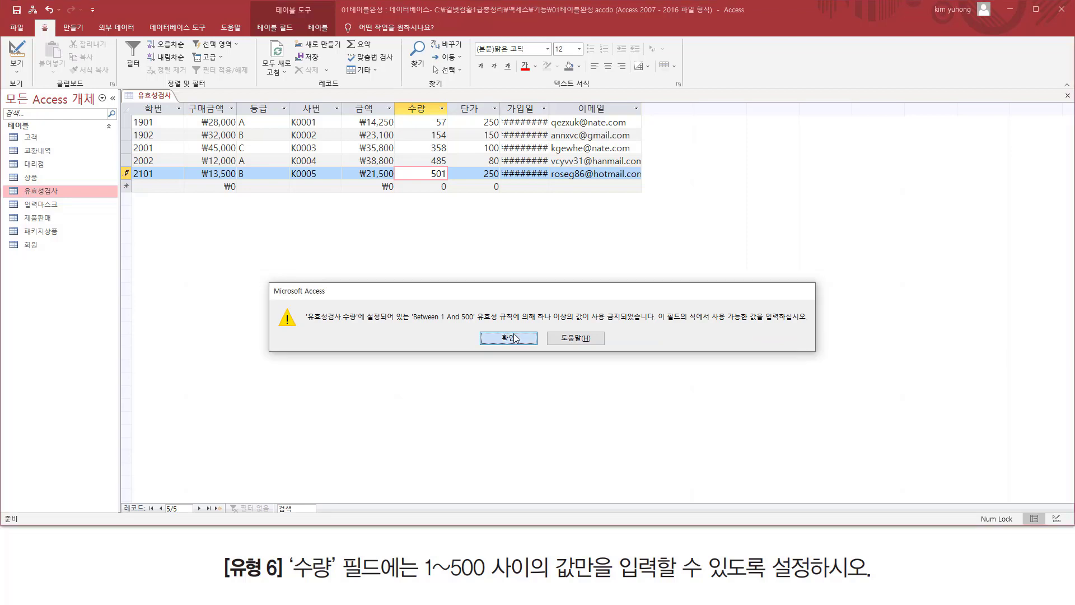
Try to change the fifth record's 수량 to 0 and dismiss the validation message
{"action": "double_click", "coordinate": [431, 174]}
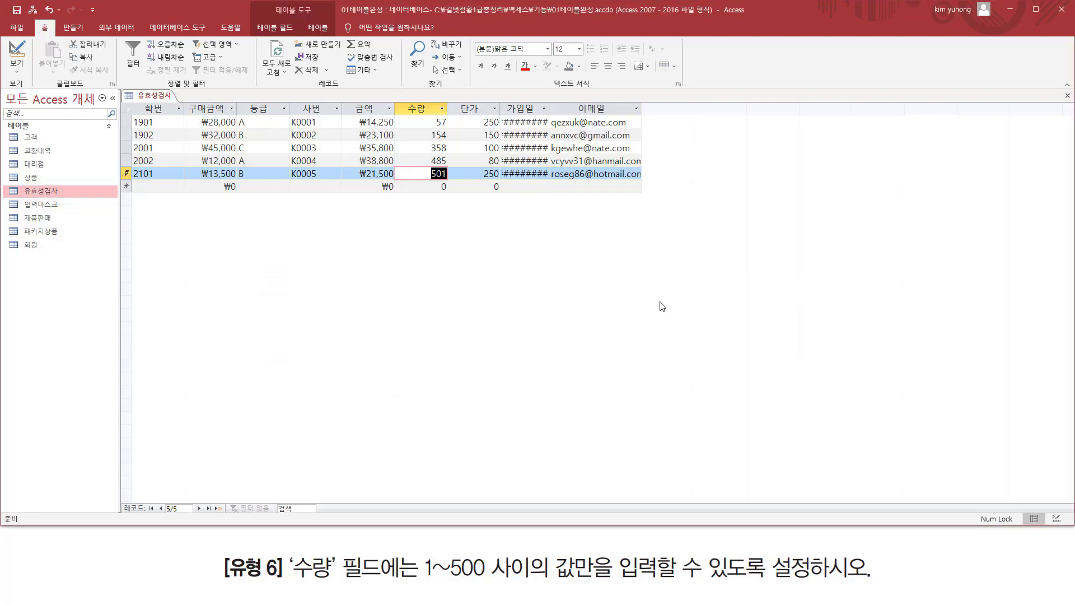
{"action": "type", "text": "0"}
{"action": "key", "text": "Return"}
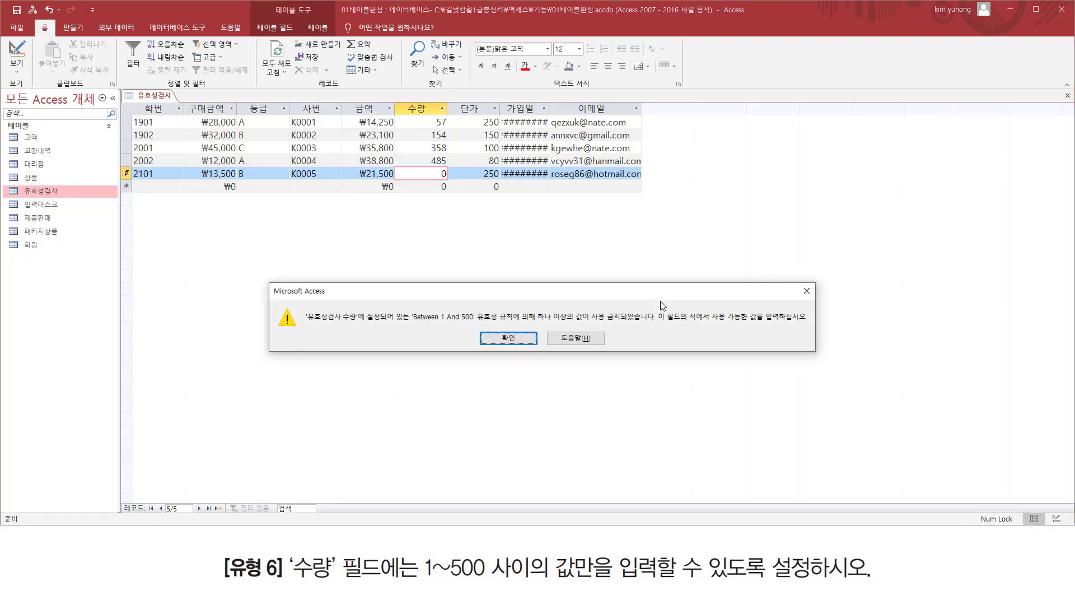
{"action": "mouse_move", "coordinate": [409, 325]}
{"action": "left_mouse_down"}
{"action": "mouse_move", "coordinate": [476, 326]}
{"action": "mouse_move", "coordinate": [476, 307]}
{"action": "left_mouse_up"}
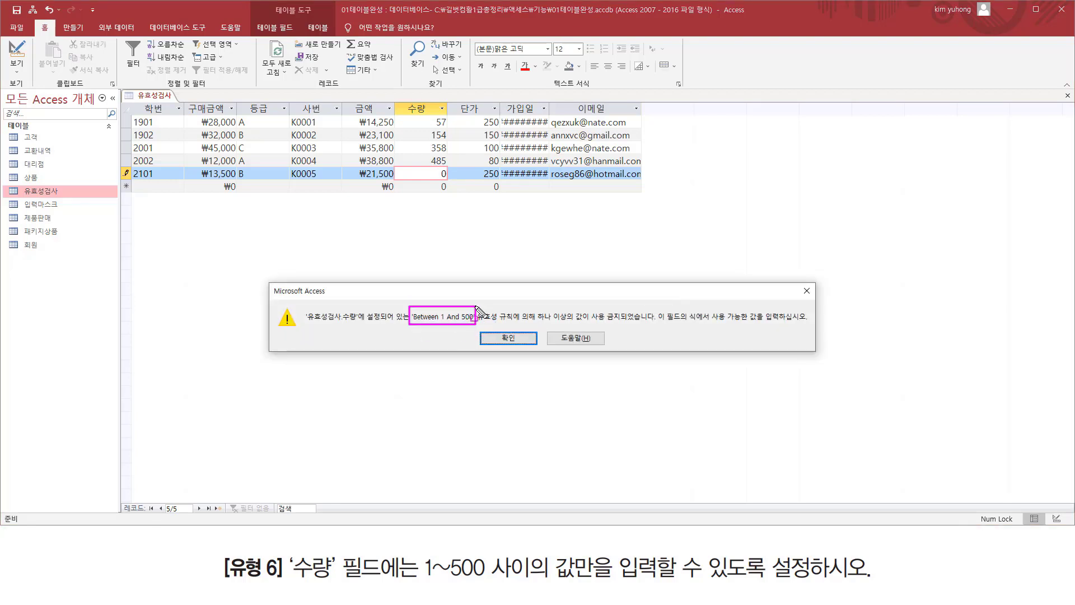
{"action": "left_click_drag", "start_coordinate": [563, 322], "coordinate": [647, 323]}
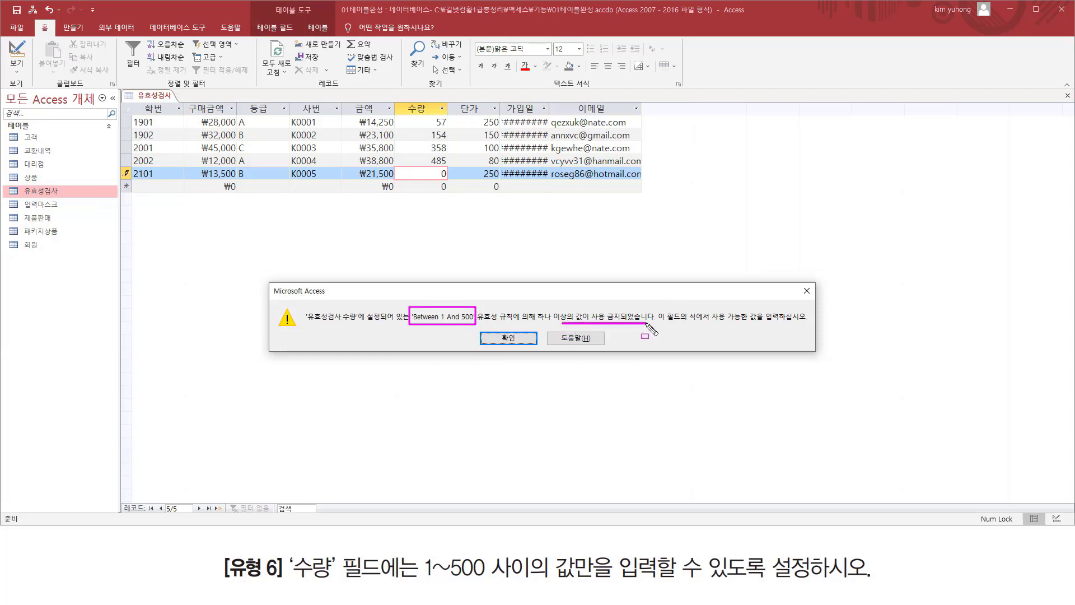
{"action": "key", "text": "Escape"}
{"action": "left_click", "coordinate": [508, 338]}
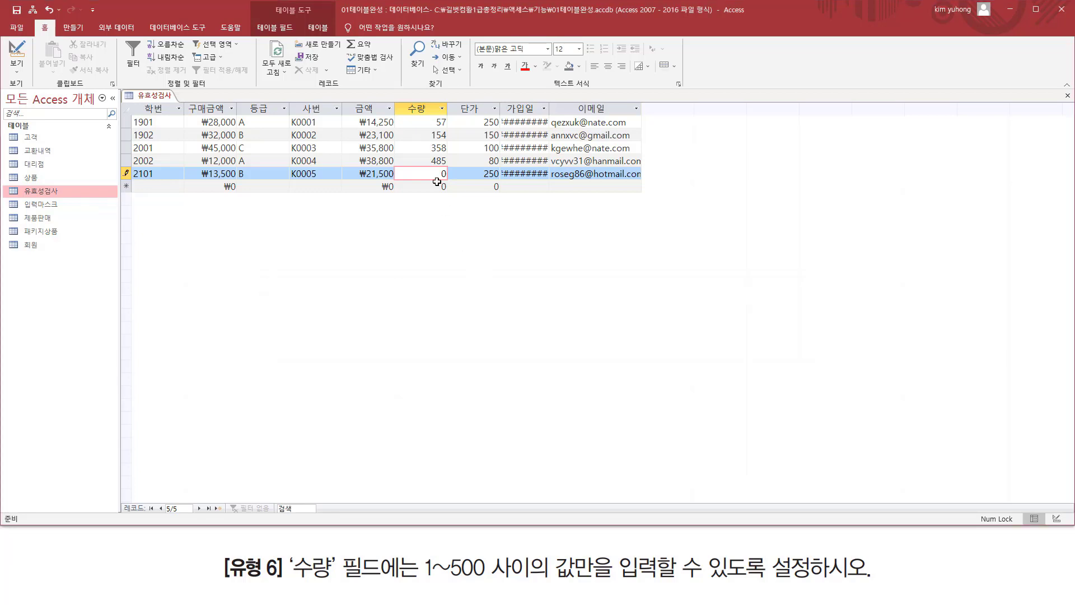
Enter 90 as the fifth record's 수량 to test a value within the allowed range
{"action": "double_click", "coordinate": [437, 174]}
{"action": "type", "text": "90"}
{"action": "key", "text": "Tab"}
Restore the fifth record's 수량 to 86 and return the 유효성검사 table to Design view
{"action": "left_click_drag", "start_coordinate": [434, 175], "coordinate": [451, 175]}
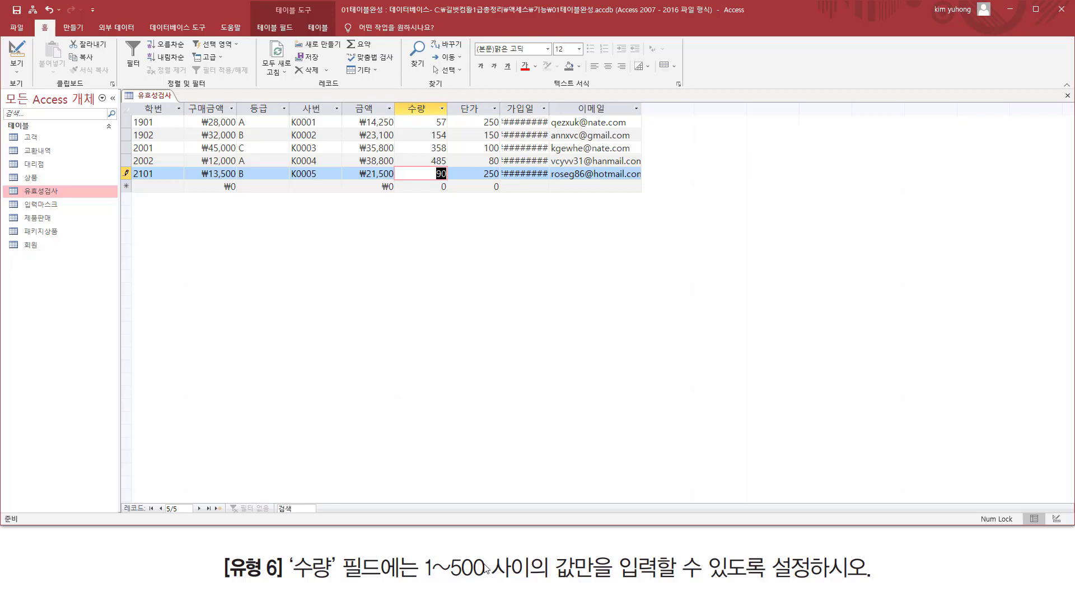
{"action": "type", "text": "86"}
{"action": "key", "text": "Tab"}
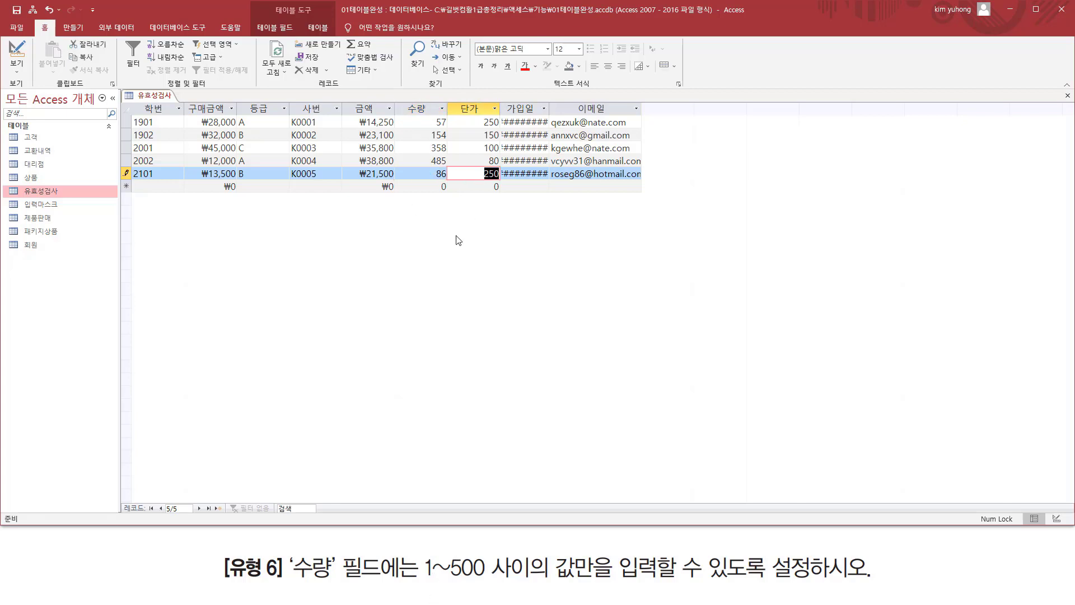
{"action": "key", "text": "ctrl+Home"}
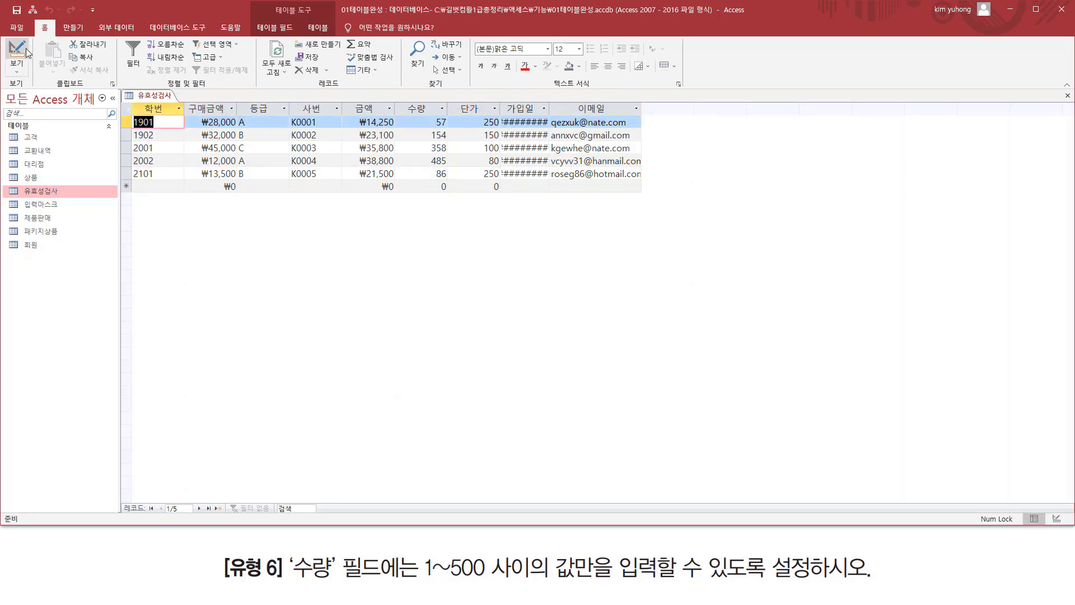
{"action": "left_click", "coordinate": [27, 52]}
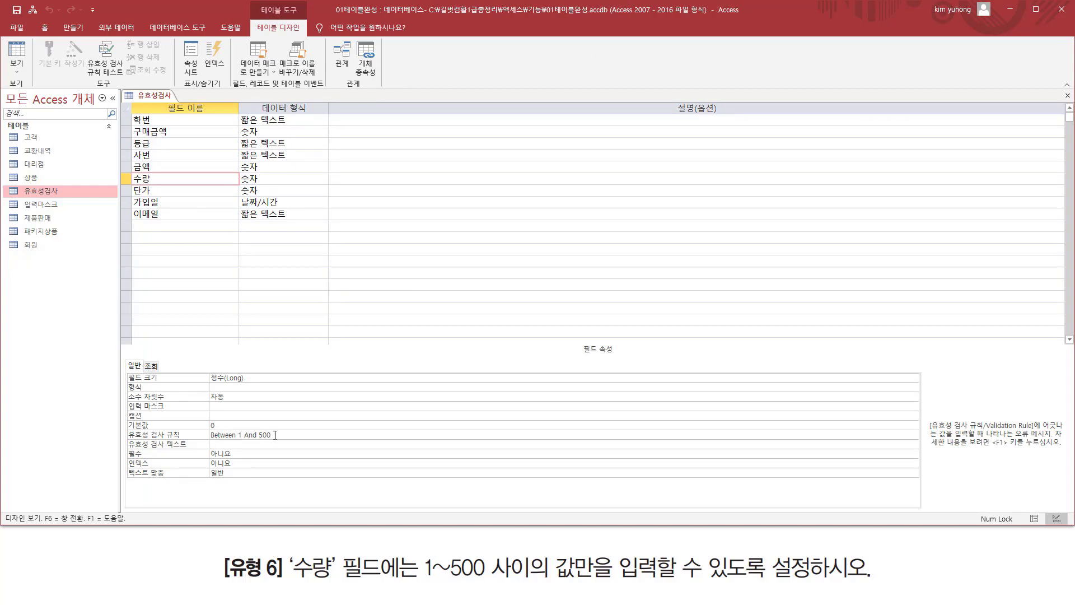
Rewrite the validation rule of the 수량 field with comparison operators as >=1 And <=500
{"action": "left_click", "coordinate": [240, 435]}
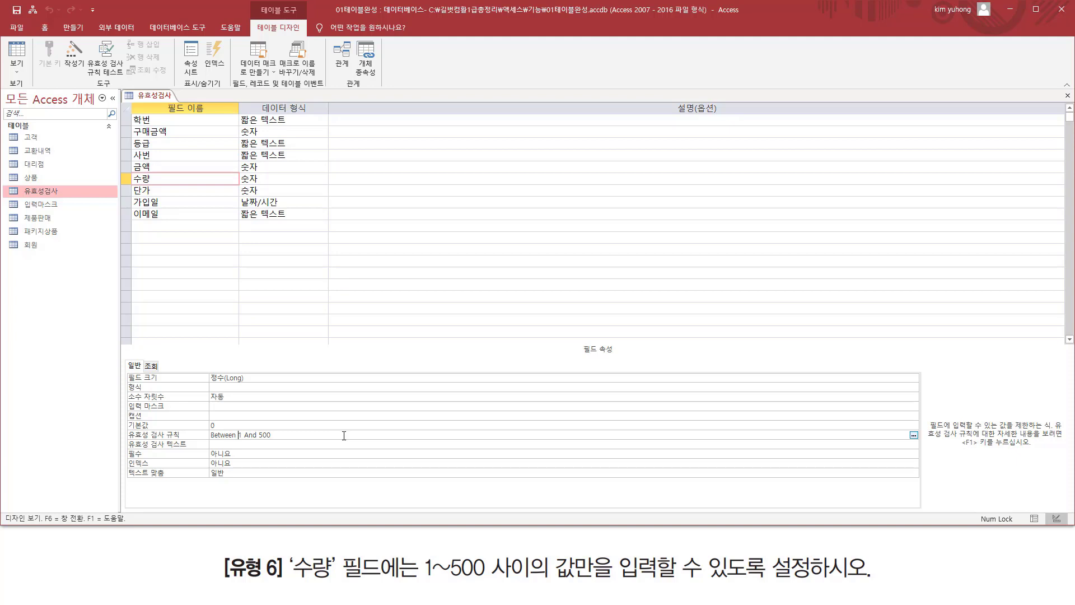
{"action": "key", "text": "ctrl+shift+Left"}
{"action": "key", "text": "BackSpace"}
{"action": "type", "text": ">="}
{"action": "type", "text": "<="}
{"action": "left_click", "coordinate": [322, 443]}
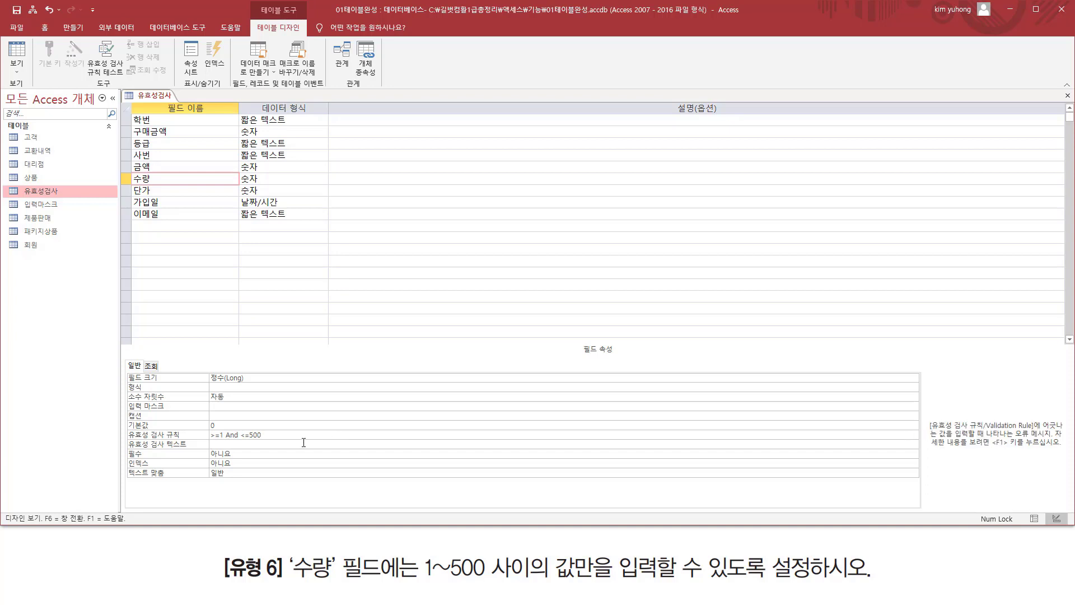
{"action": "key", "text": "ctrl+2"}
{"action": "left_click_drag", "start_coordinate": [210, 439], "coordinate": [247, 440]}
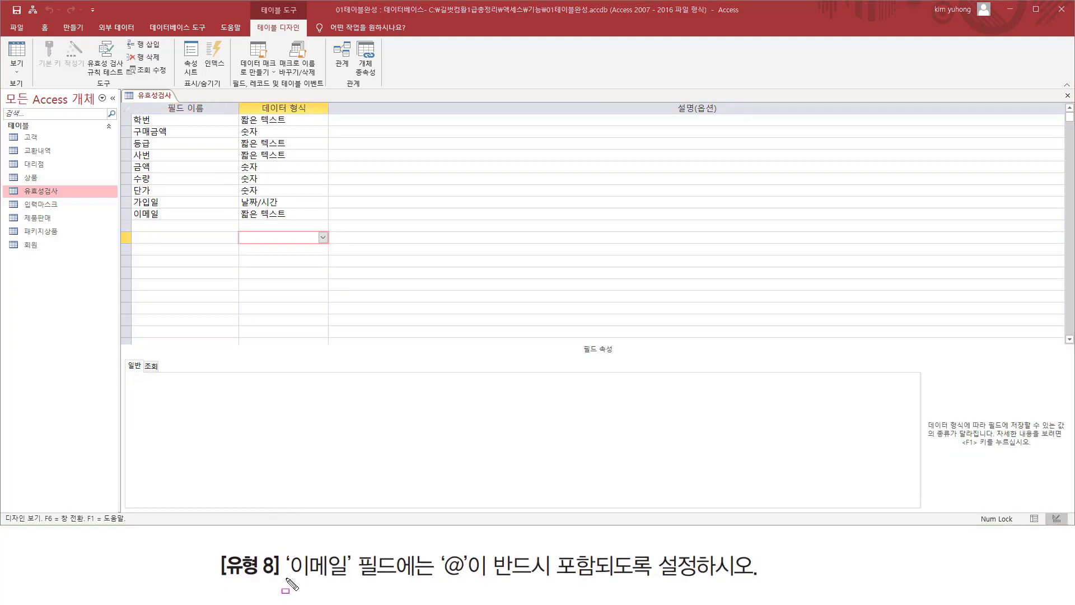
{"action": "mouse_move", "coordinate": [286, 579]}
{"action": "left_mouse_down"}
{"action": "mouse_move", "coordinate": [355, 581]}
{"action": "mouse_move", "coordinate": [351, 544]}
{"action": "left_mouse_up"}
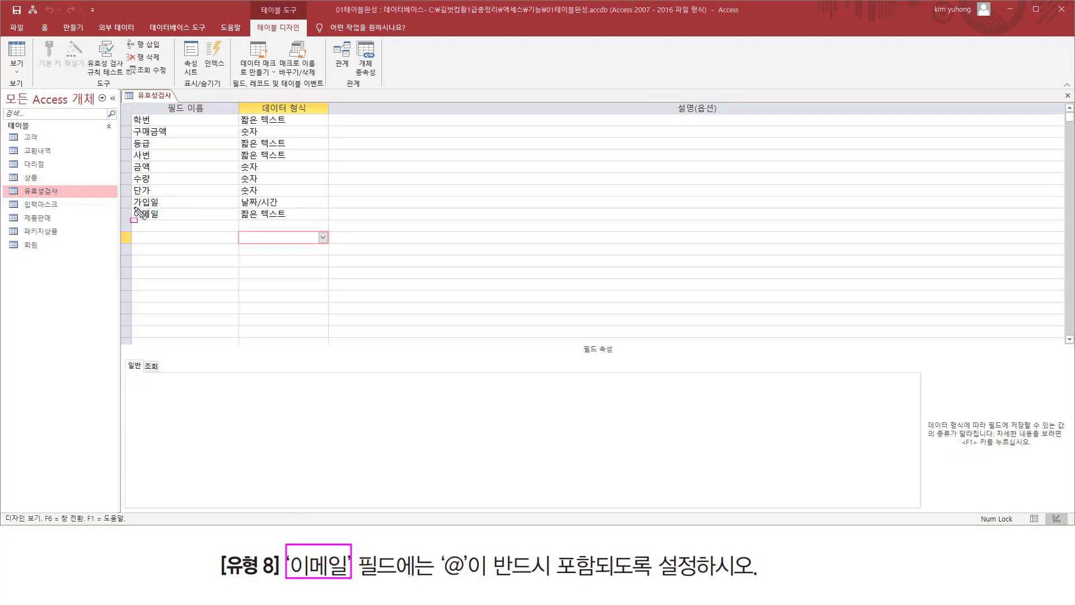
{"action": "left_click_drag", "start_coordinate": [128, 206], "coordinate": [172, 219]}
{"action": "mouse_move", "coordinate": [437, 547]}
{"action": "left_mouse_down"}
{"action": "mouse_move", "coordinate": [450, 577]}
{"action": "mouse_move", "coordinate": [472, 583]}
{"action": "mouse_move", "coordinate": [698, 576]}
{"action": "left_mouse_up"}
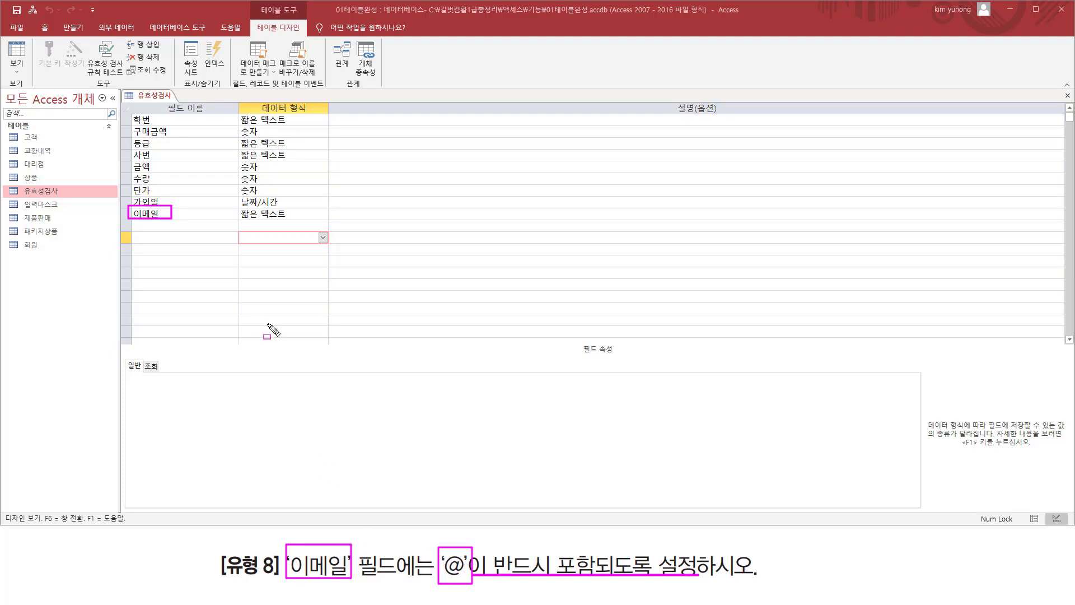
{"action": "key", "text": "Escape"}
Set the validation rule of the 이메일 field to Like "*@*" so that every entry must contain @
{"action": "left_click", "coordinate": [177, 214]}
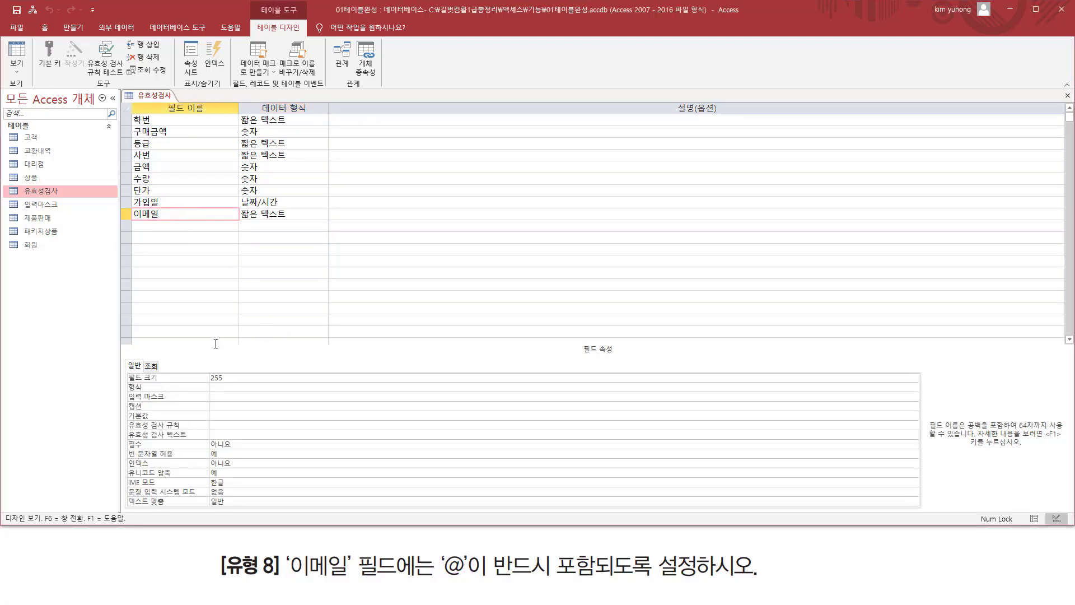
{"action": "mouse_move", "coordinate": [126, 418]}
{"action": "left_mouse_down"}
{"action": "mouse_move", "coordinate": [240, 439]}
{"action": "mouse_move", "coordinate": [314, 432]}
{"action": "left_mouse_up"}
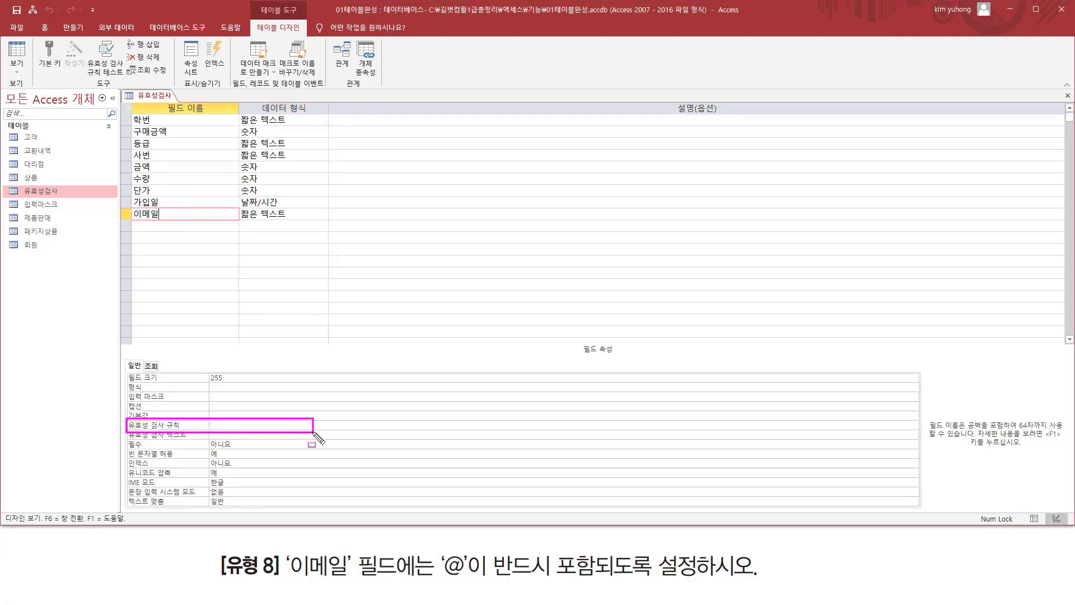
{"action": "key", "text": "Escape"}
{"action": "left_click", "coordinate": [233, 425]}
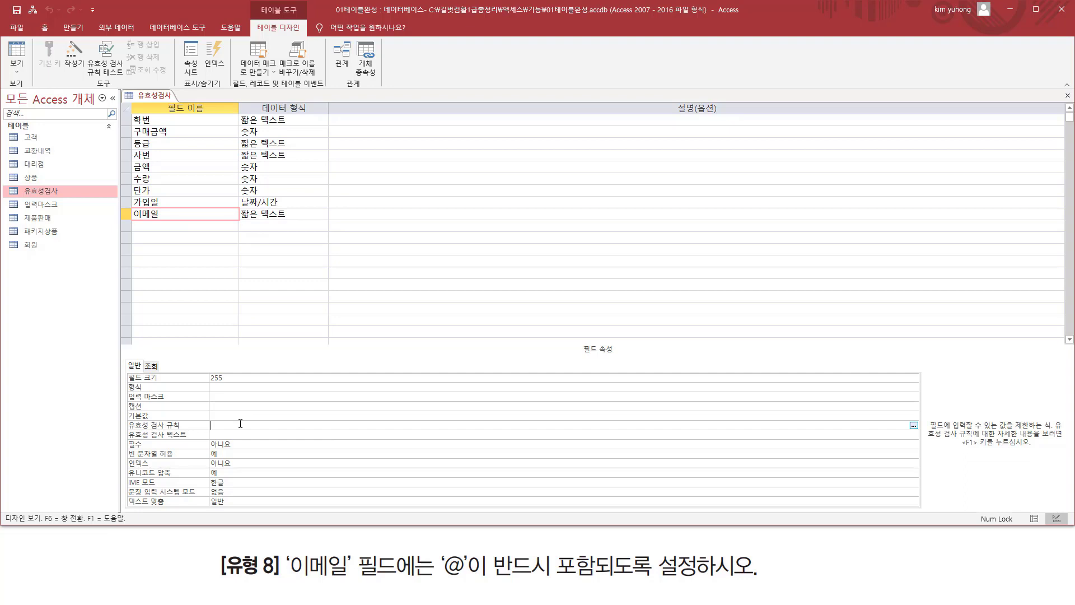
{"action": "type", "text": "\""}
{"action": "type", "text": "lik"}
{"action": "type", "text": "e *@*"}
{"action": "left_click", "coordinate": [236, 440]}
{"action": "left_click_drag", "start_coordinate": [227, 427], "coordinate": [236, 427]}
{"action": "left_click", "coordinate": [291, 426]}
{"action": "key", "text": "ctrl+shift+d"}
{"action": "left_click_drag", "start_coordinate": [210, 430], "coordinate": [216, 431]}
{"action": "key", "text": "Escape"}
Save the table with the 이메일 rule, test the existing data against it and show the records in Datasheet view
{"action": "left_click", "coordinate": [16, 56]}
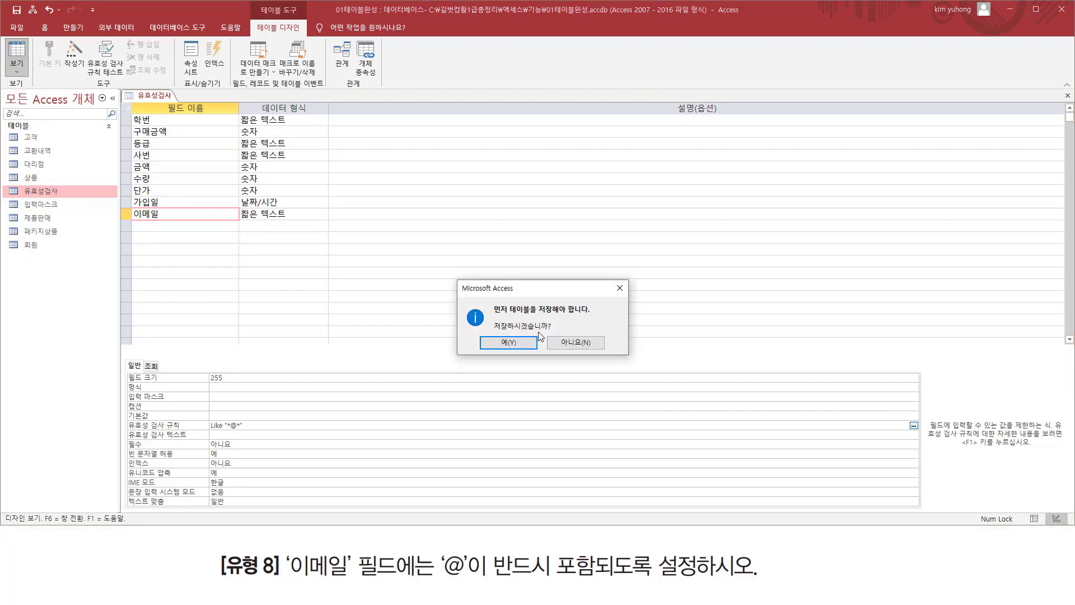
{"action": "left_click", "coordinate": [526, 341]}
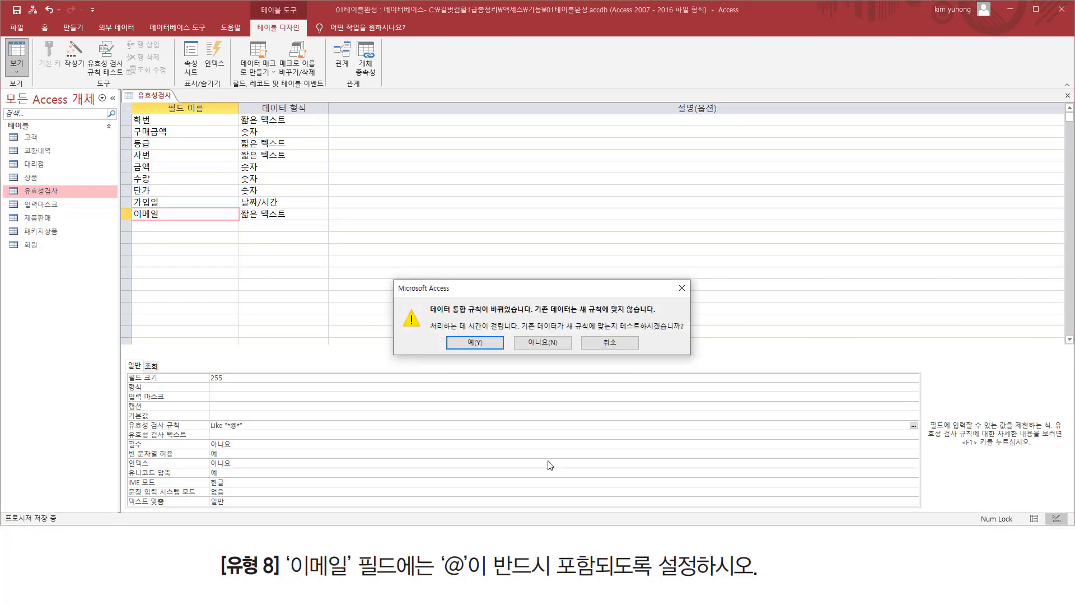
{"action": "left_click", "coordinate": [473, 342]}
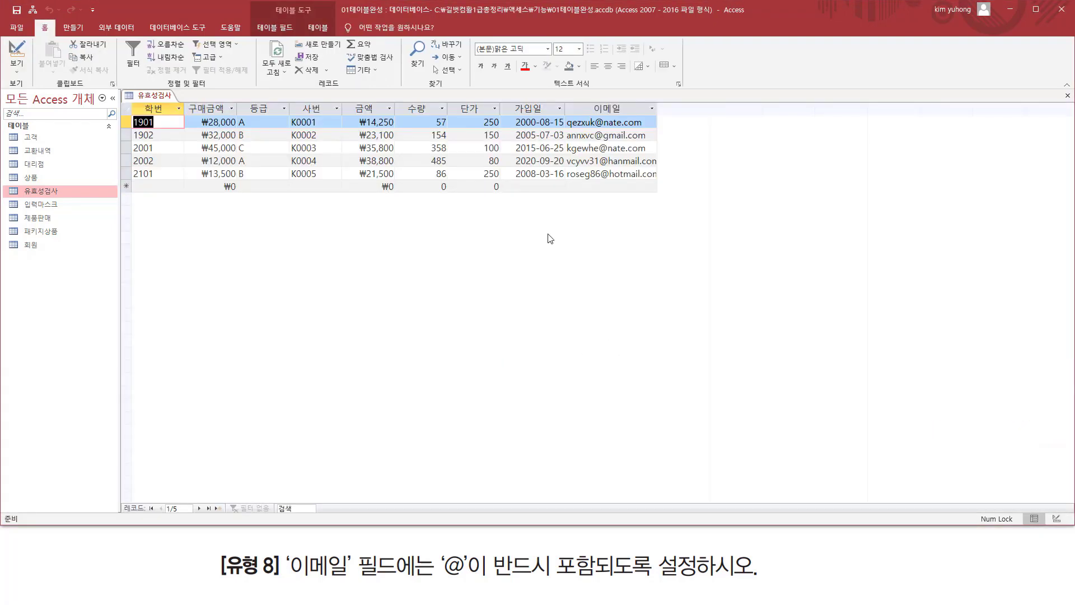
Try to remove the @ from the fifth record's 이메일 value and commit the entry
{"action": "left_click", "coordinate": [602, 174]}
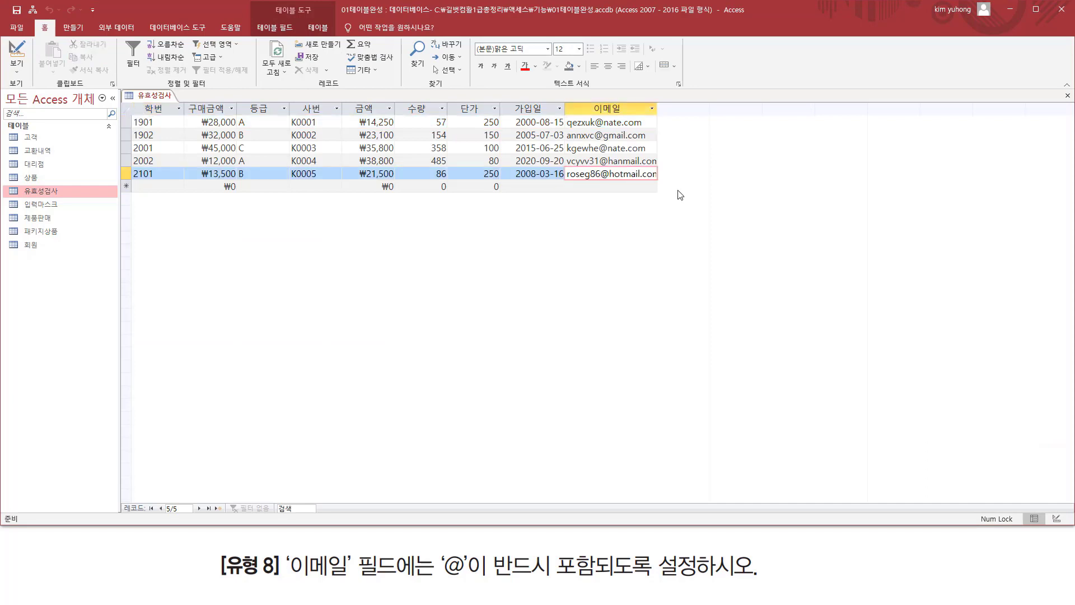
{"action": "key", "text": "Delete"}
{"action": "key", "text": "Return"}
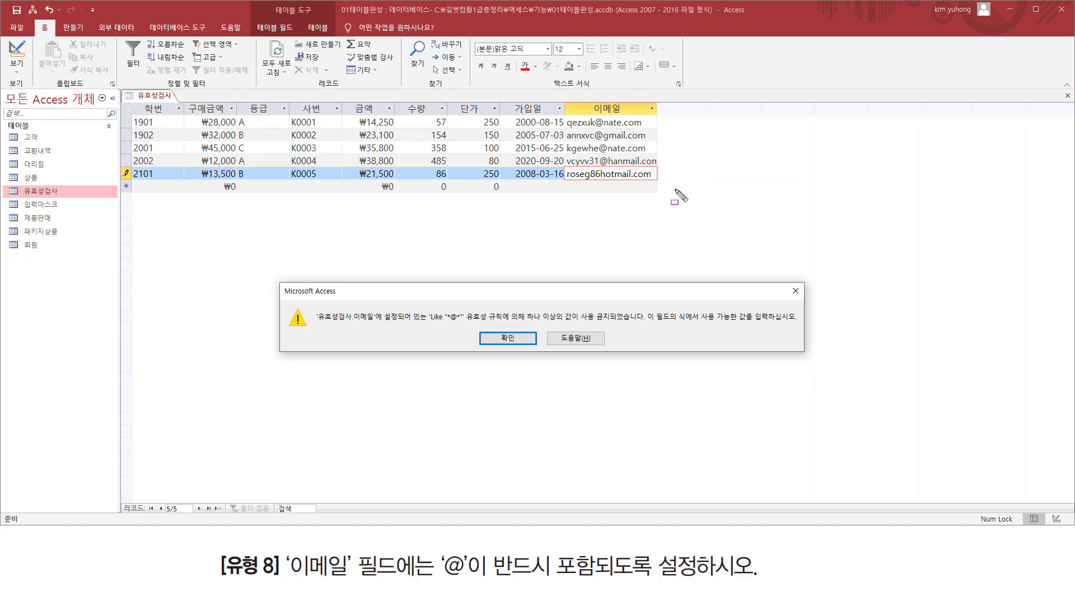
Dismiss the validation warning and discard the uncommitted change to the fifth record's 이메일 value
{"action": "left_click_drag", "start_coordinate": [317, 323], "coordinate": [636, 326]}
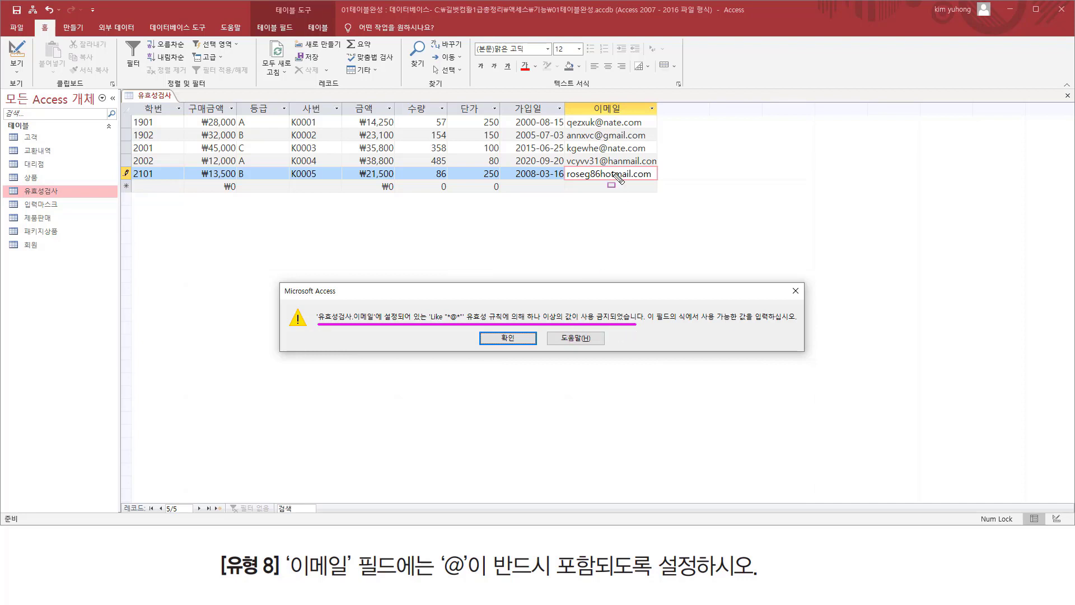
{"action": "left_click", "coordinate": [509, 338]}
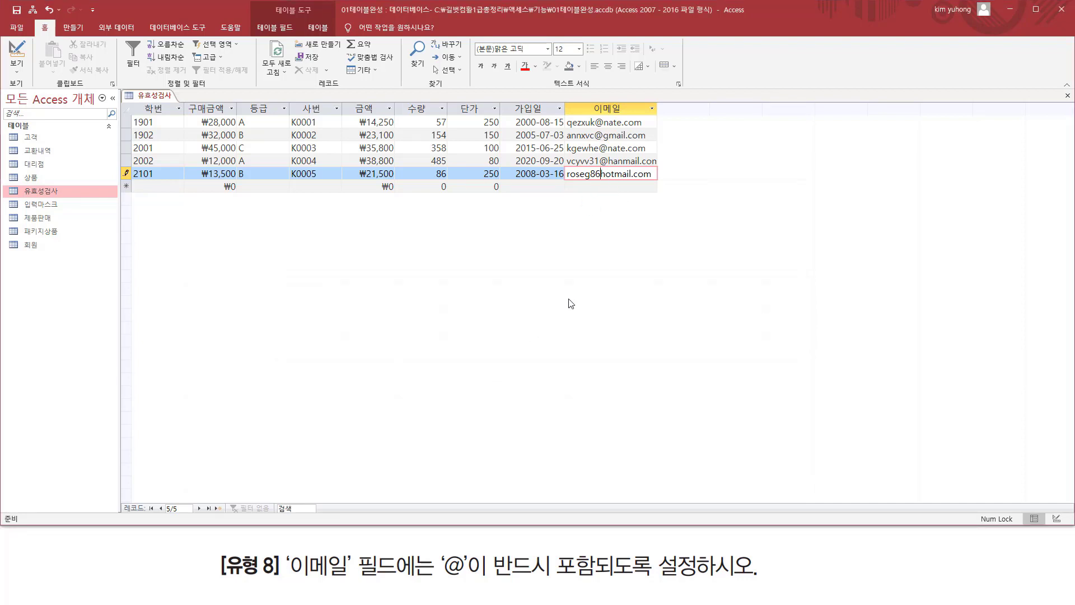
{"action": "key", "text": "Escape"}
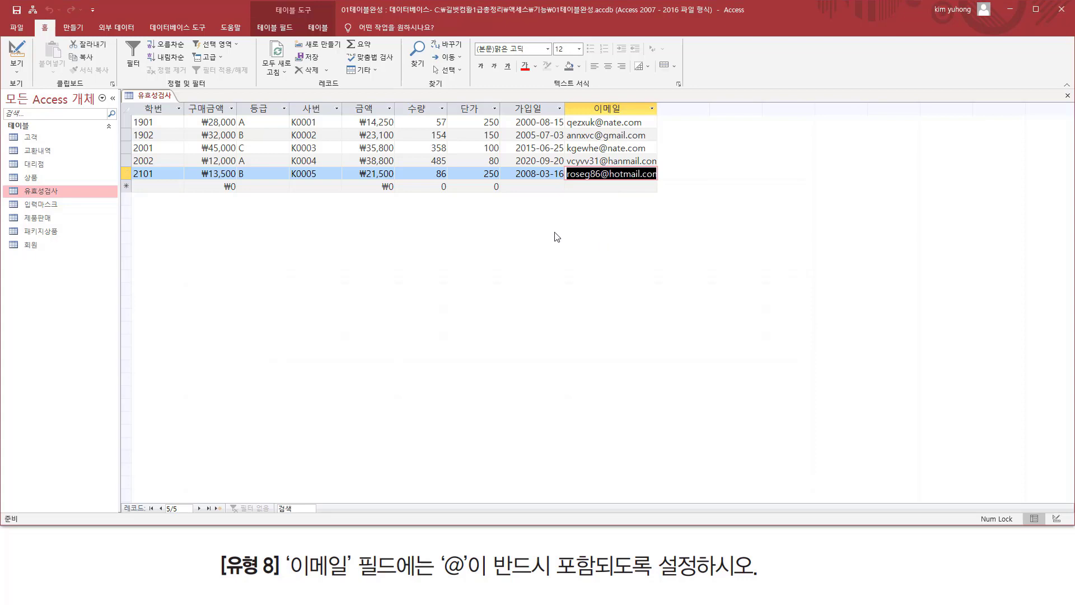
{"action": "left_click", "coordinate": [319, 169]}
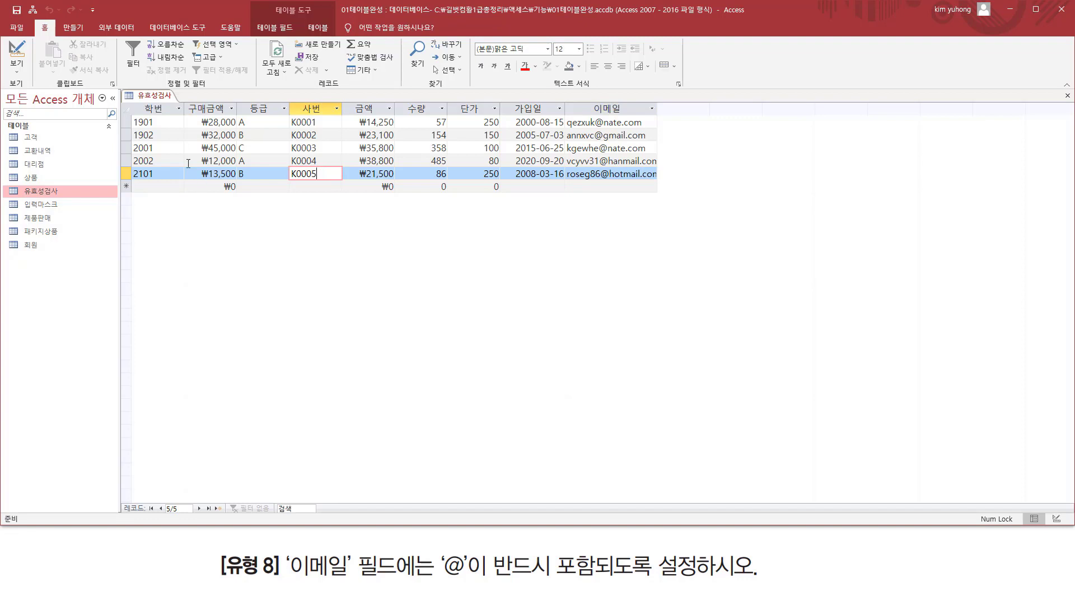
Close the 유효성검사 table
{"action": "right_click", "coordinate": [159, 95]}
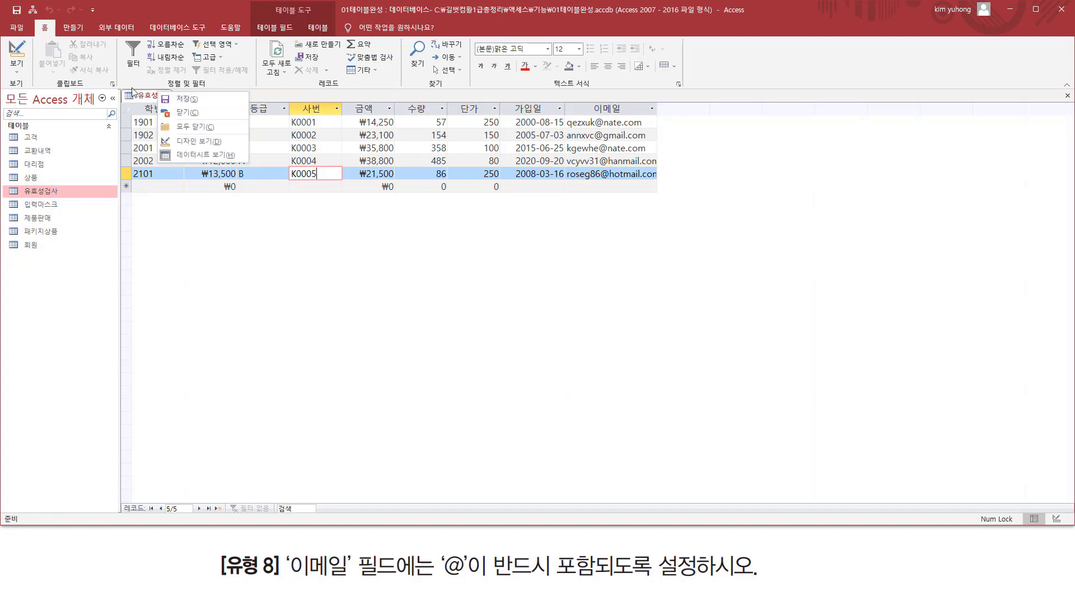
{"action": "left_click", "coordinate": [150, 95]}
{"action": "right_click", "coordinate": [154, 95]}
{"action": "left_click", "coordinate": [181, 115]}
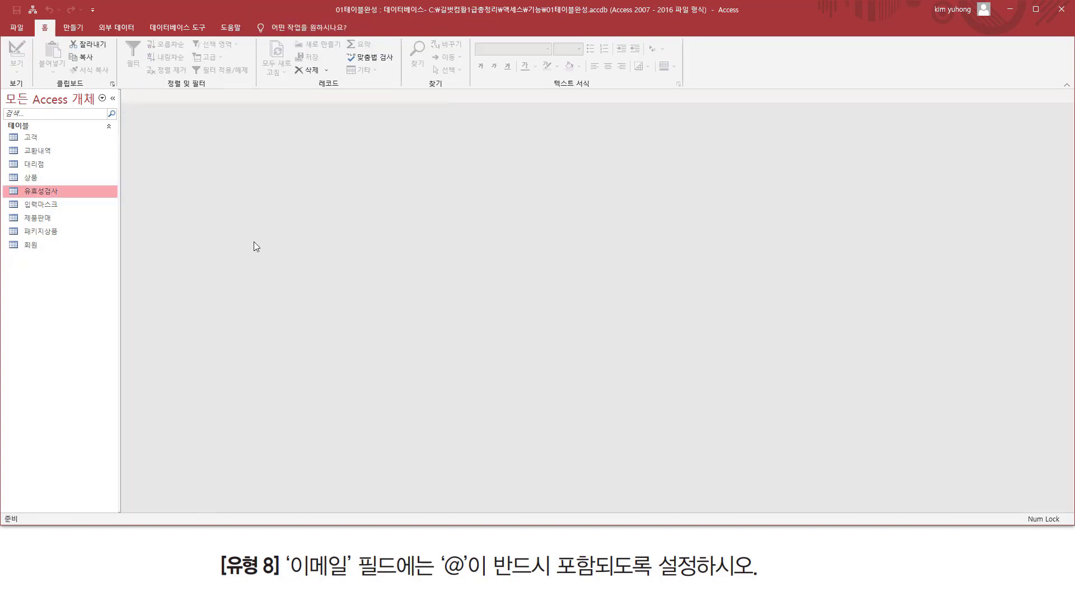